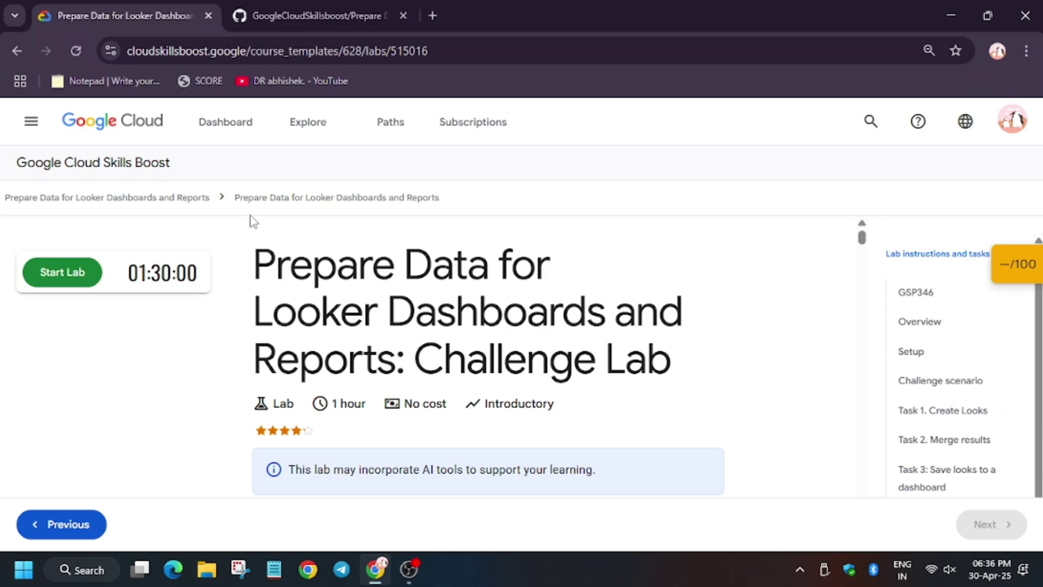
Start the lab and open its Looker instance in an incognito window.
click(57, 288)
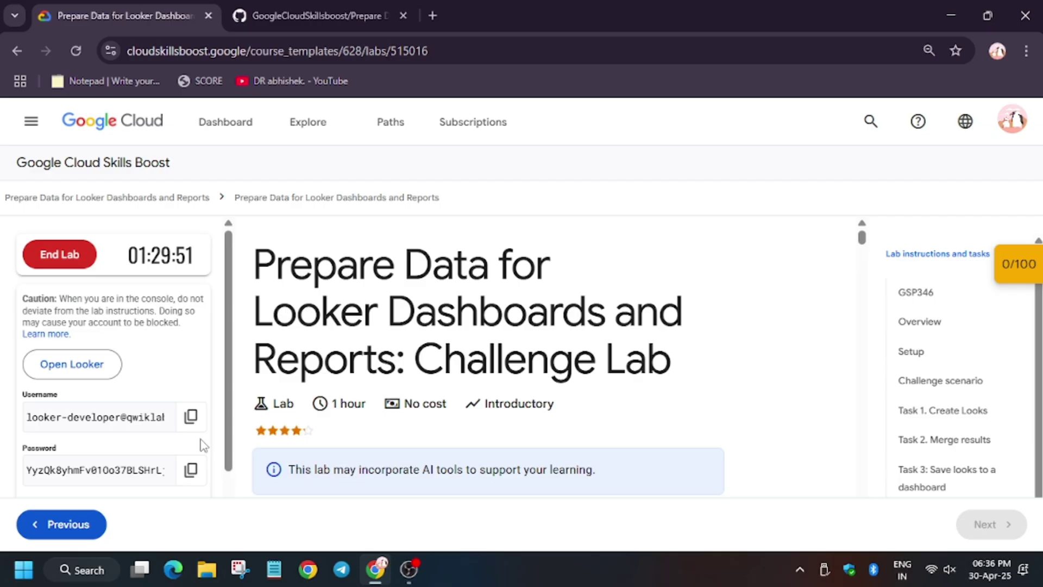
right_click(72, 370)
click(196, 232)
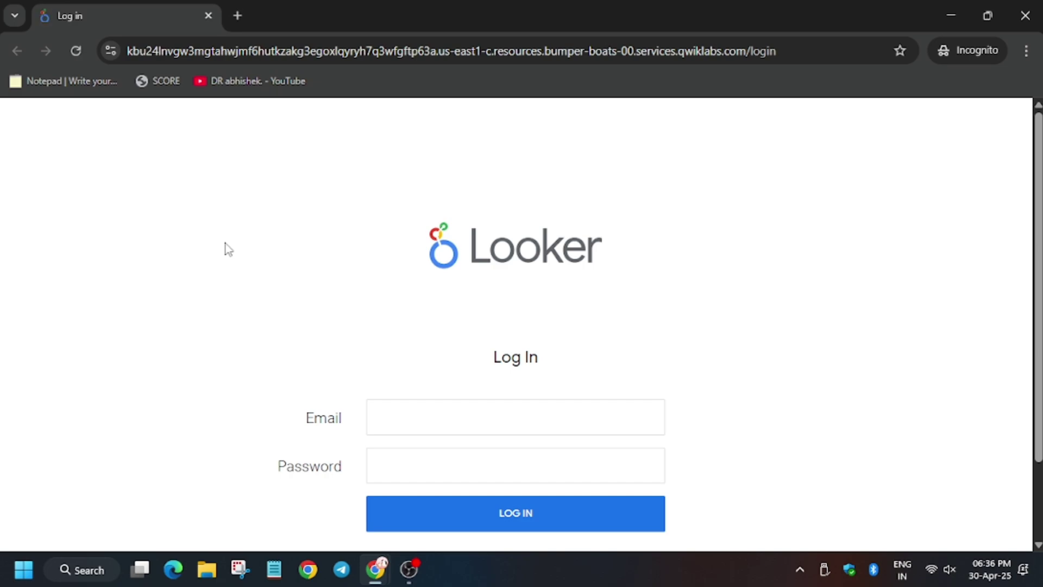
Log in to Looker with the lab's email and password and turn on Development Mode.
click(453, 528)
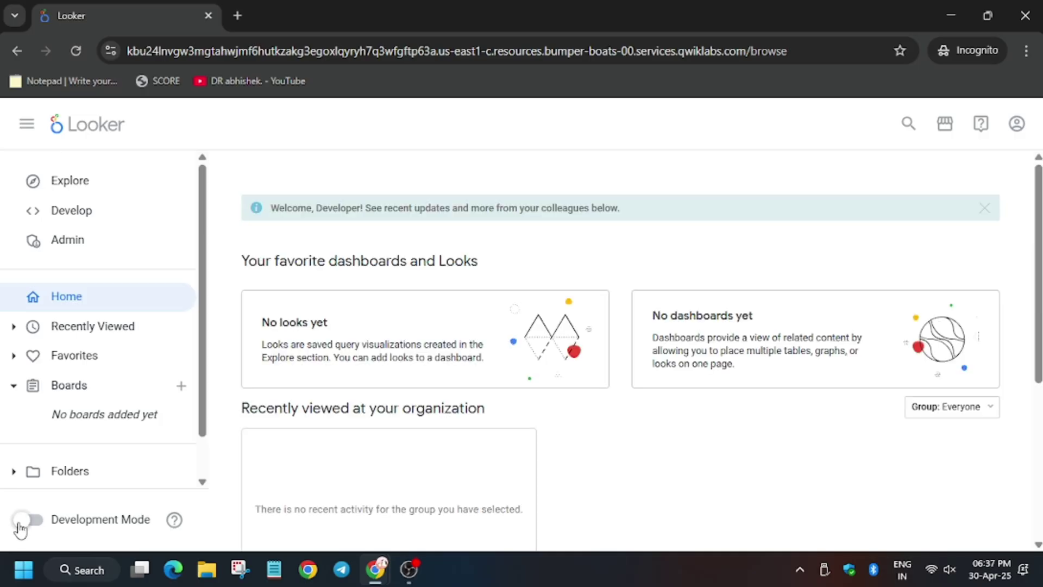
click(19, 525)
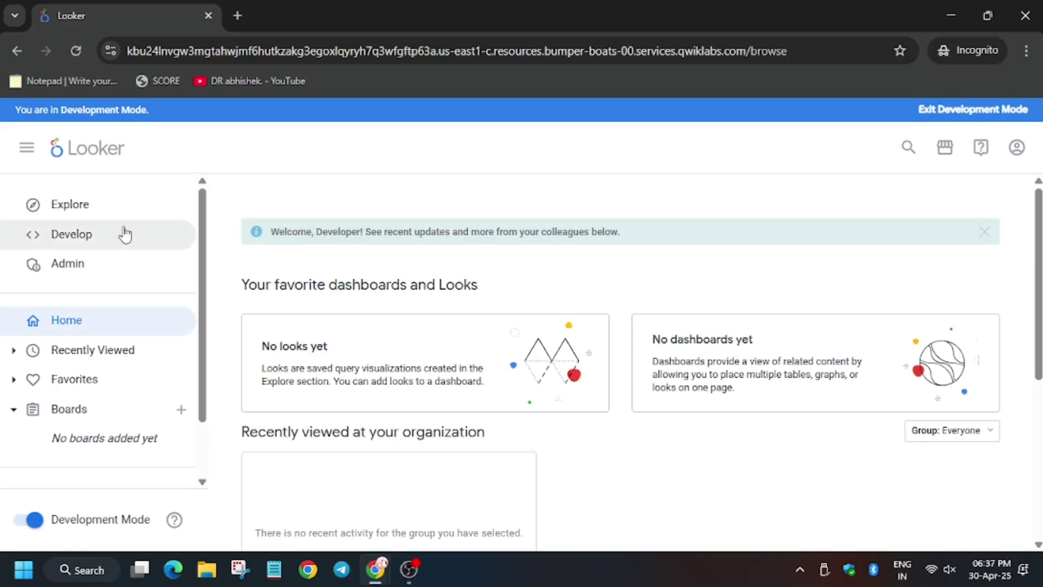
Open faa.model from the general/flights folder of the qwiklabs-flights project.
click(130, 251)
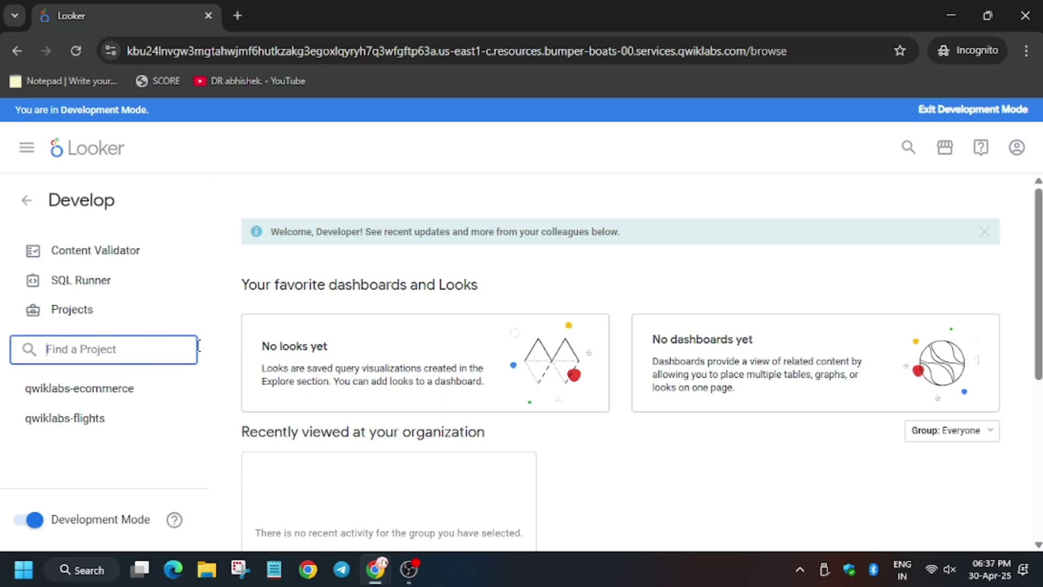
click(81, 425)
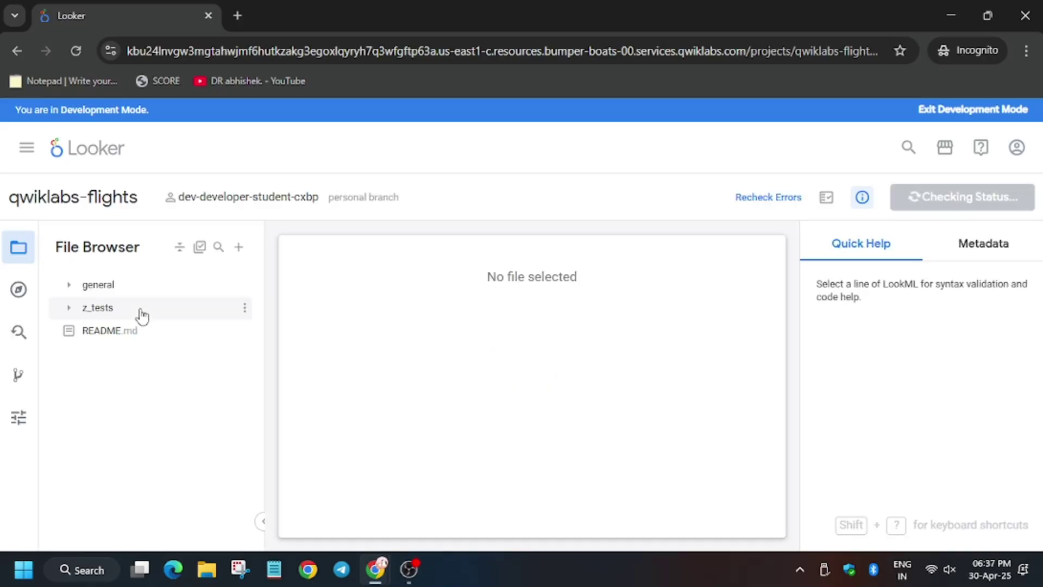
click(130, 288)
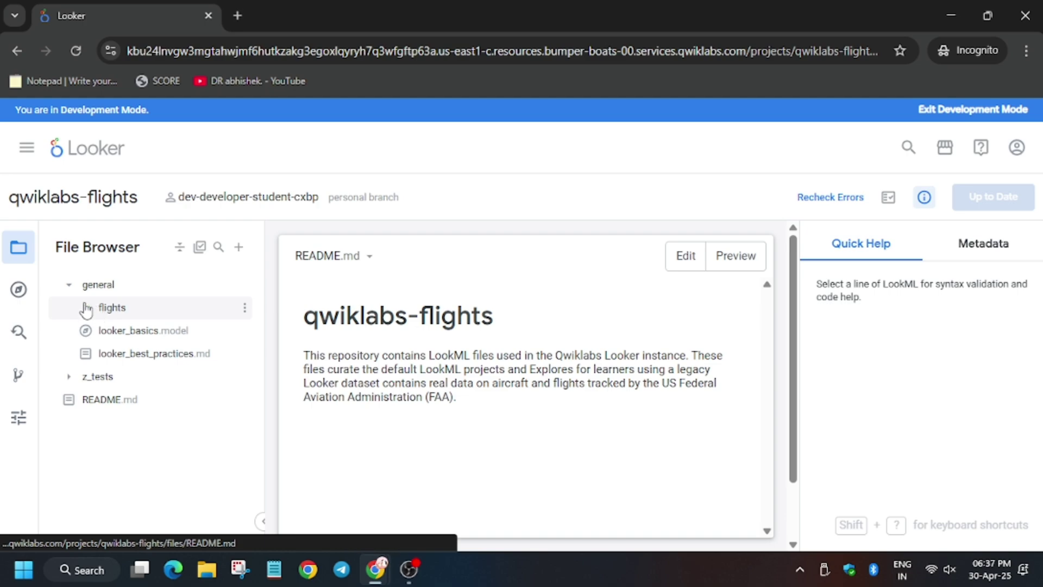
click(86, 309)
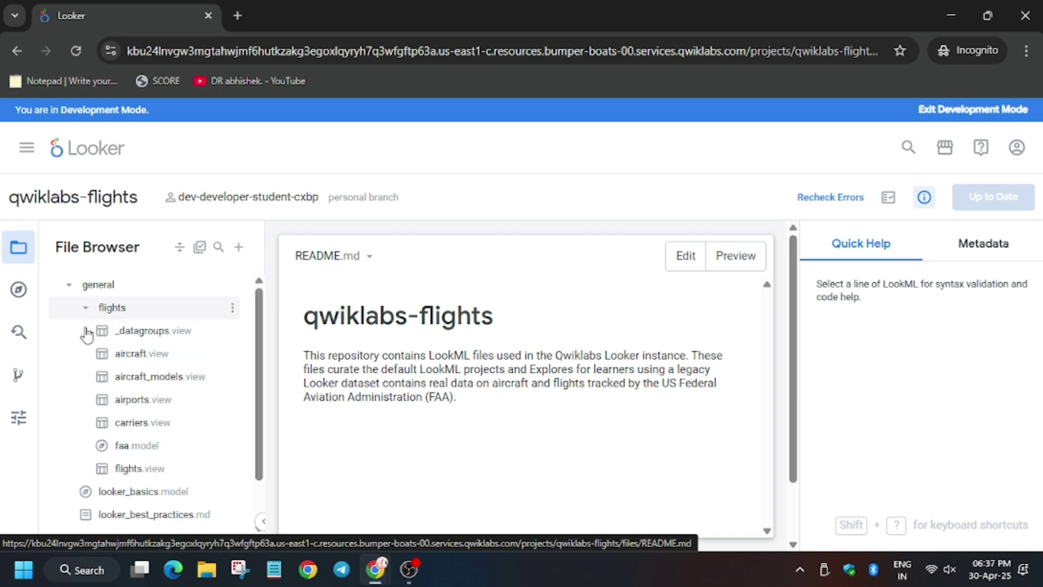
click(155, 448)
Add three blank lines after the last closing brace of faa.model.
scroll(580, 391, down, 5)
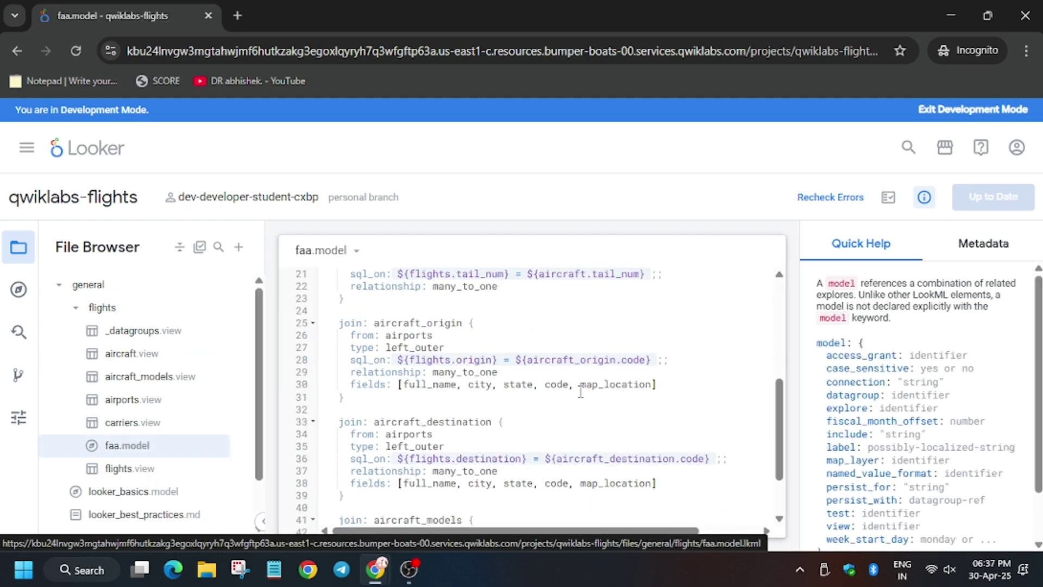
scroll(580, 391, down, 2)
click(420, 507)
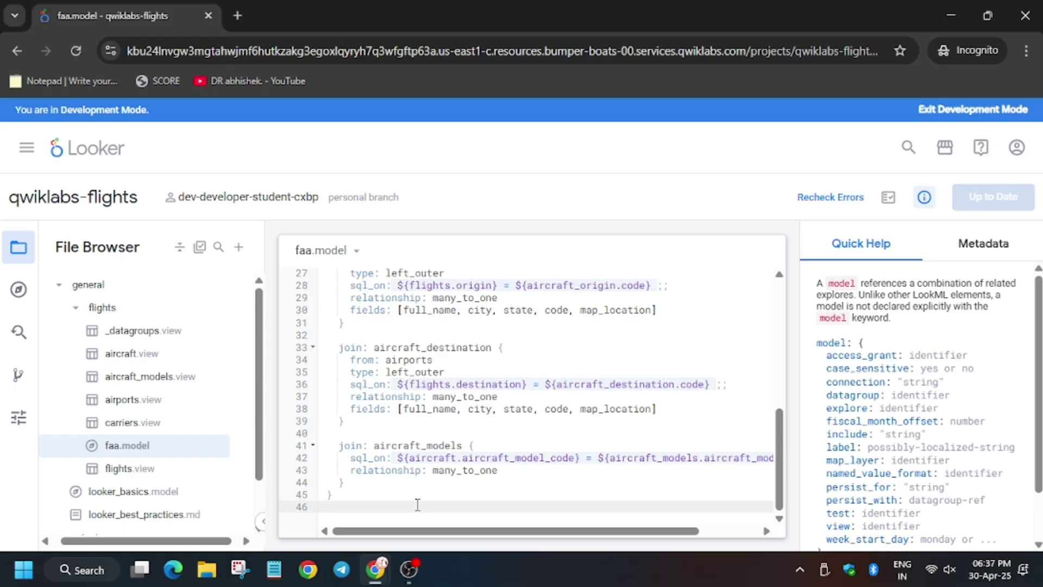
key(Return)
key(Return)
key(Return)
Insert the Look 1 explore: +airports code block from the GitHub page at the end of faa.model and save the file.
key(alt+Tab)
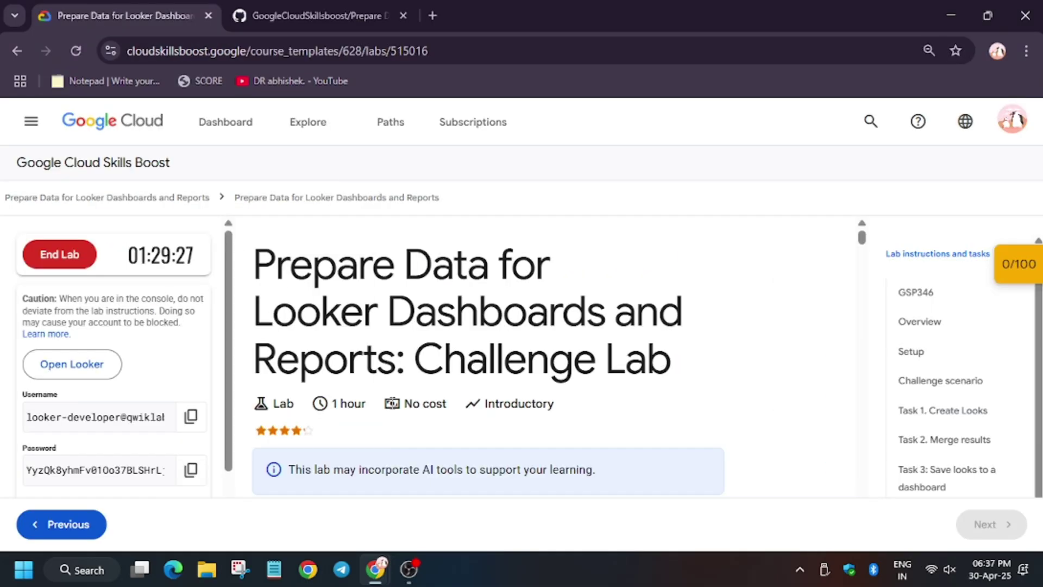
click(286, 6)
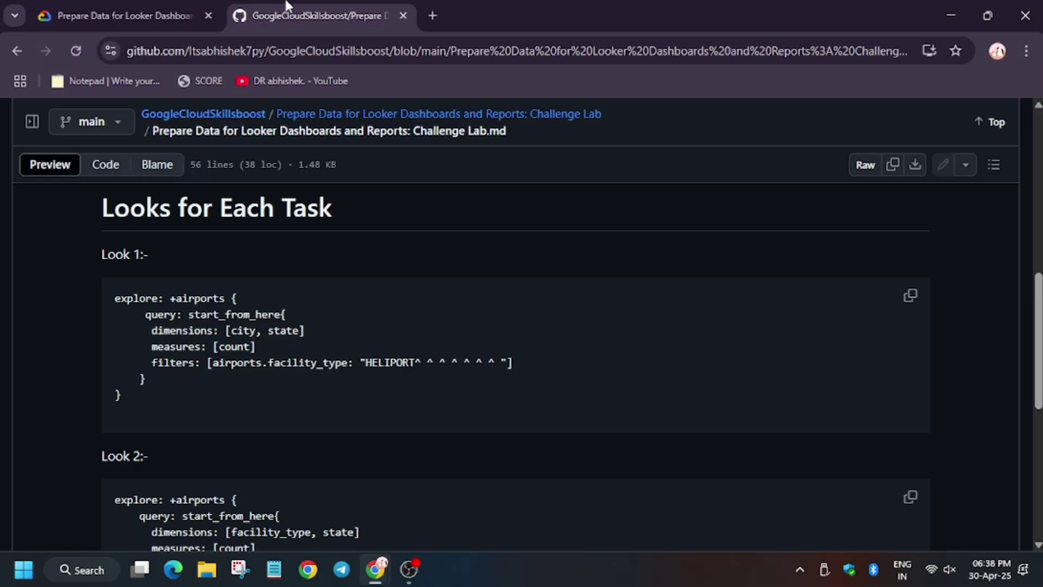
click(910, 295)
click(125, 15)
key(alt+Tab)
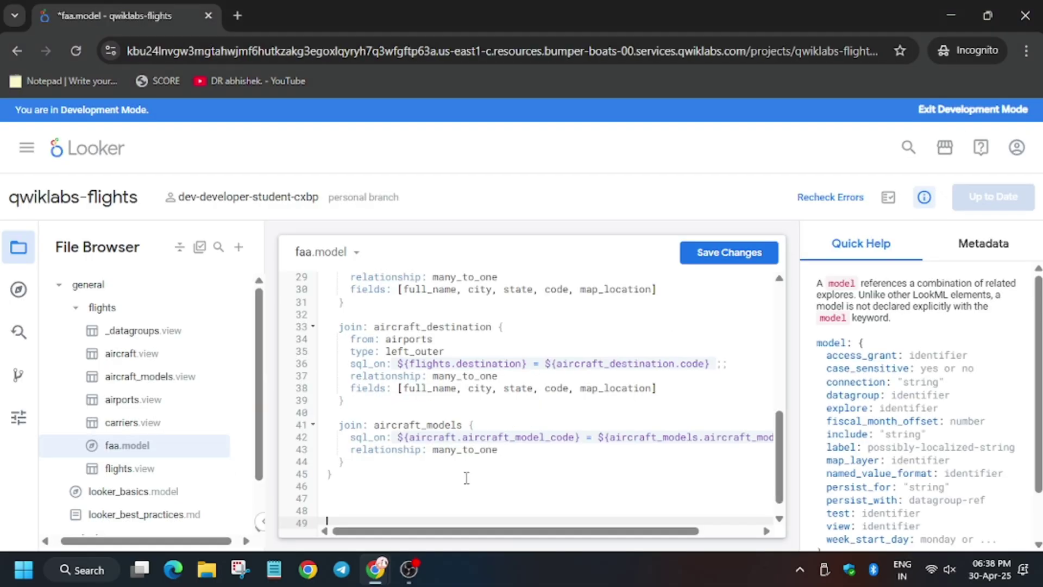
key(ctrl+v)
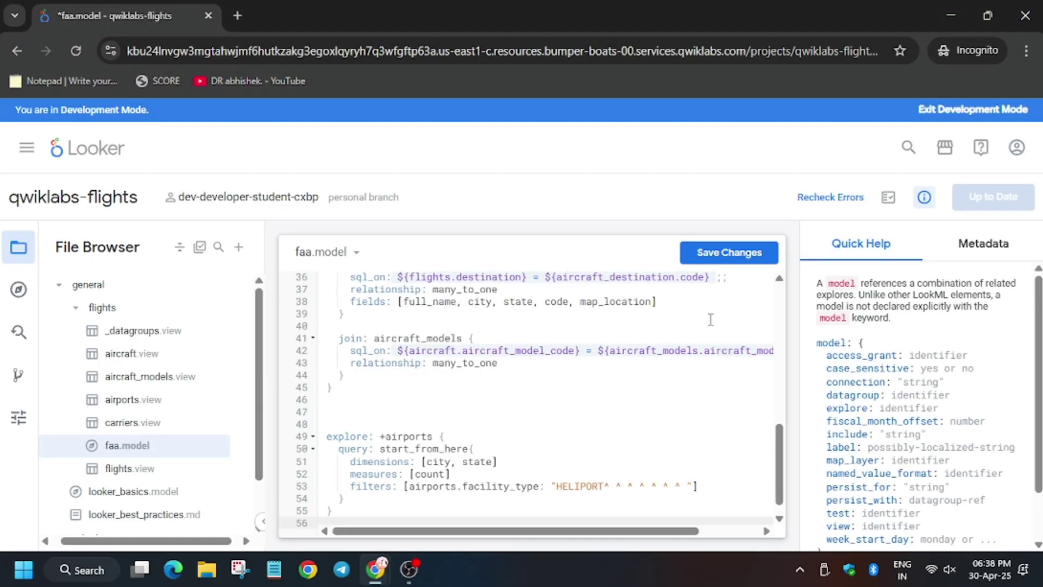
click(738, 261)
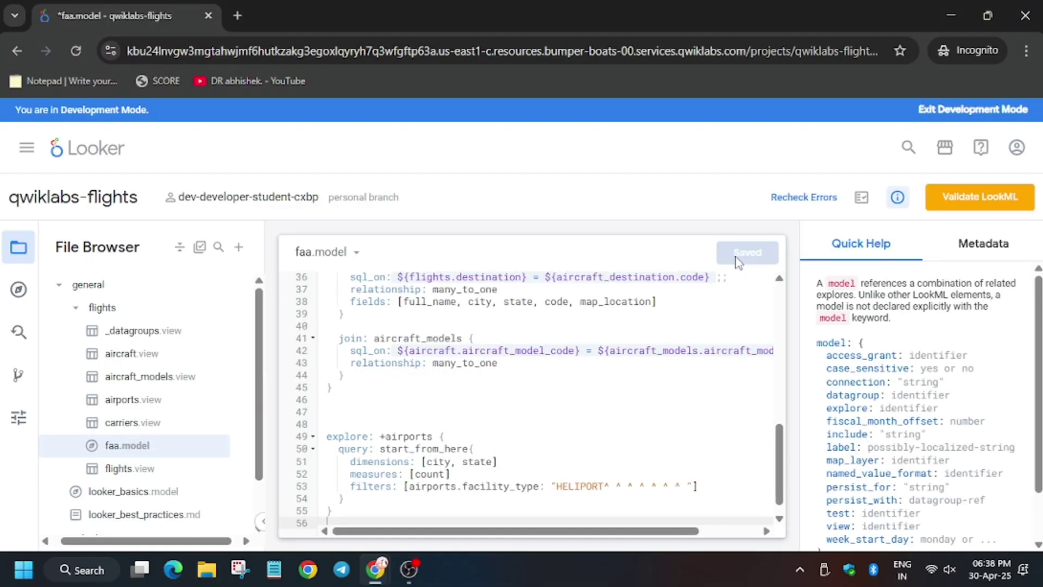
Validate the LookML and publish the faa.model change to production with a commit message asking to subscribe to the channel.
click(983, 207)
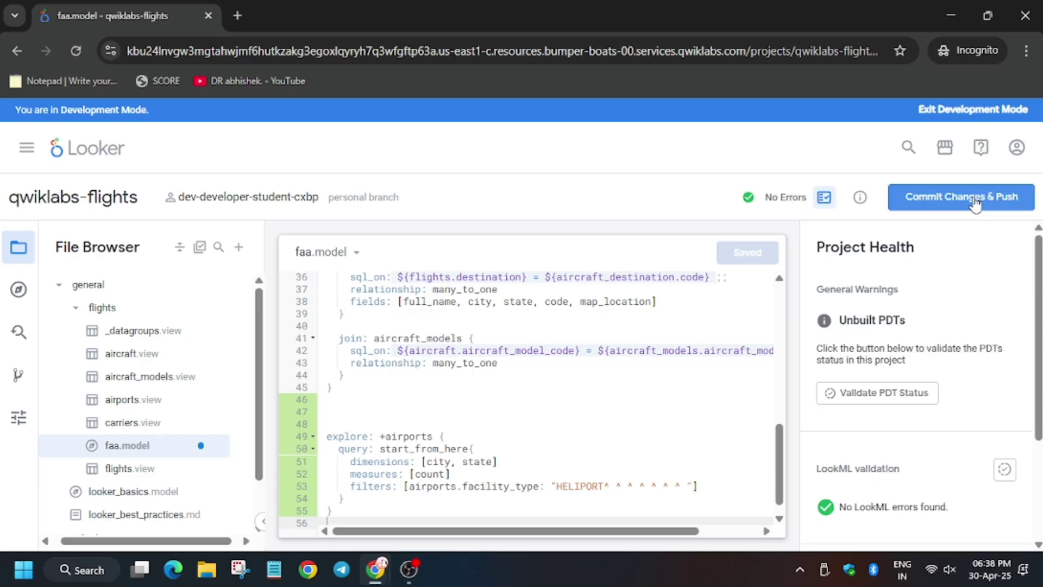
click(974, 199)
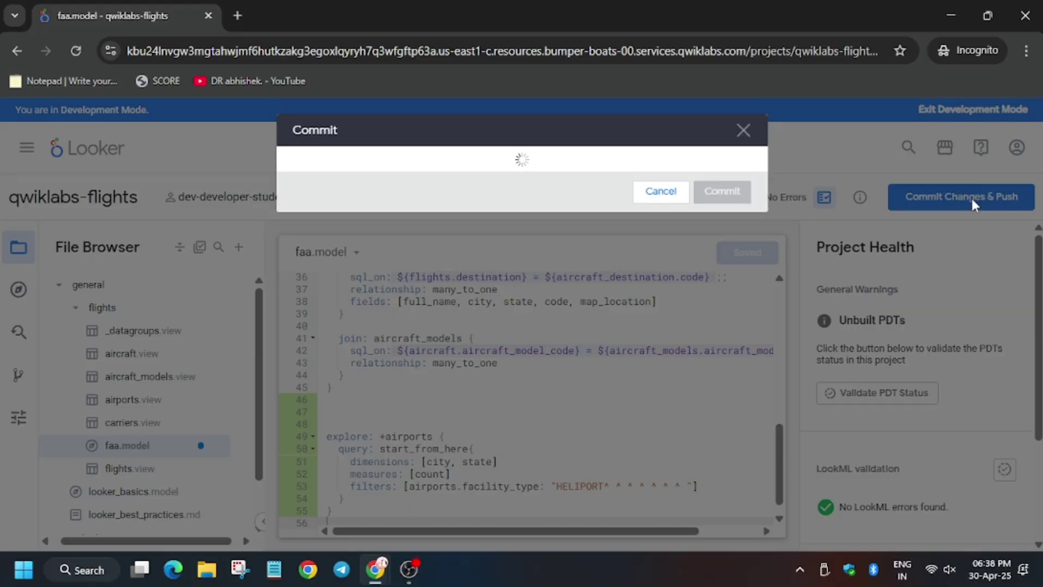
click(416, 173)
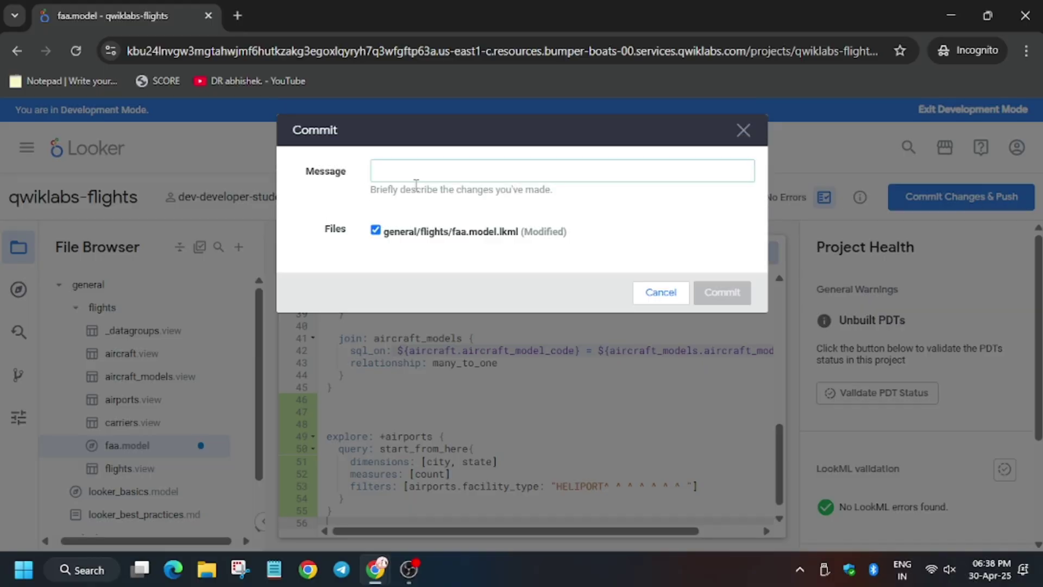
text(subscribe to dr abhishek)
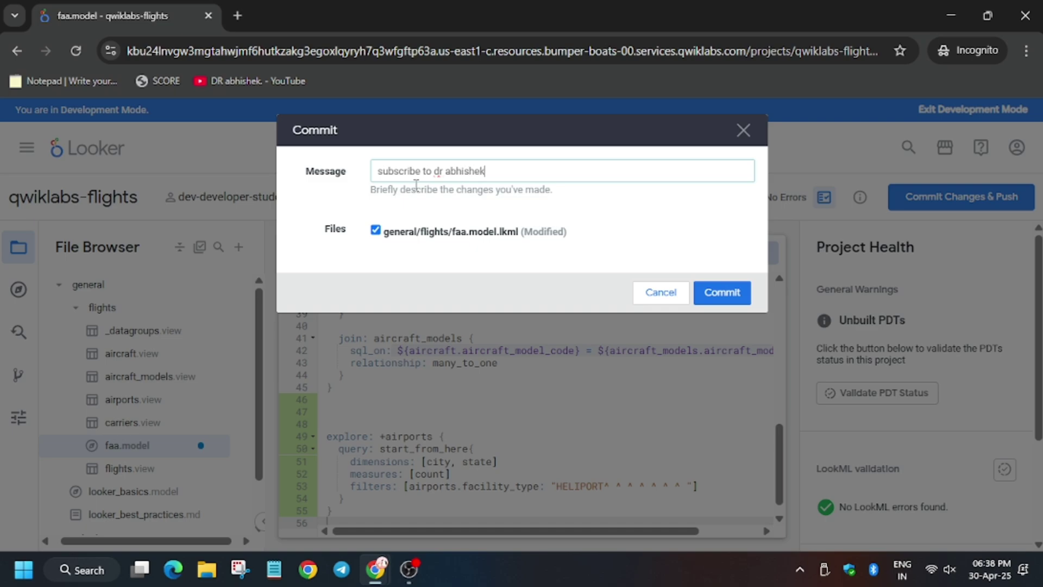
click(722, 292)
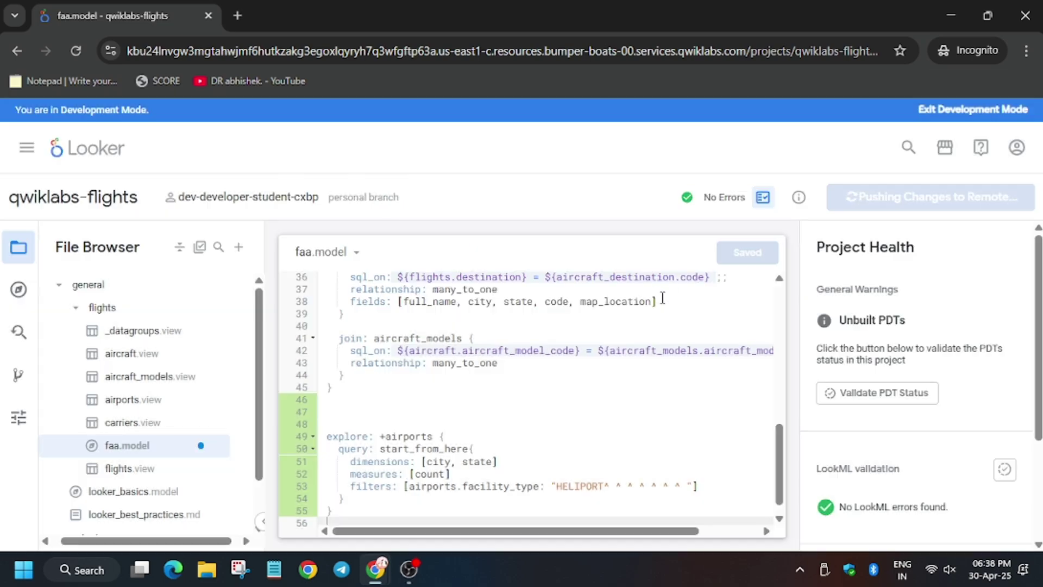
click(951, 206)
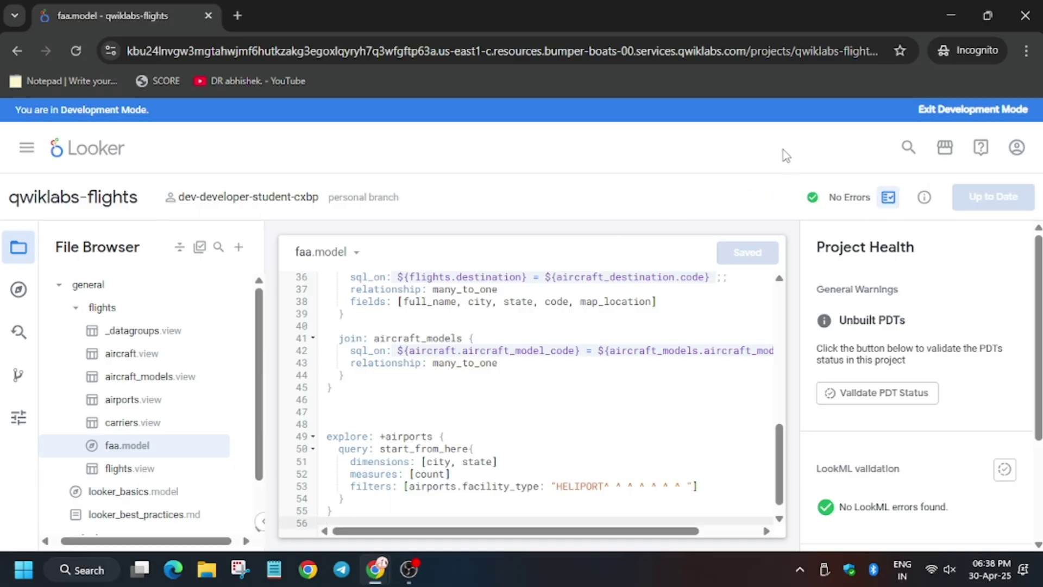
Open the Looker home page in a new browser tab and bring up the list of Explores.
middle_click(81, 153)
click(301, 8)
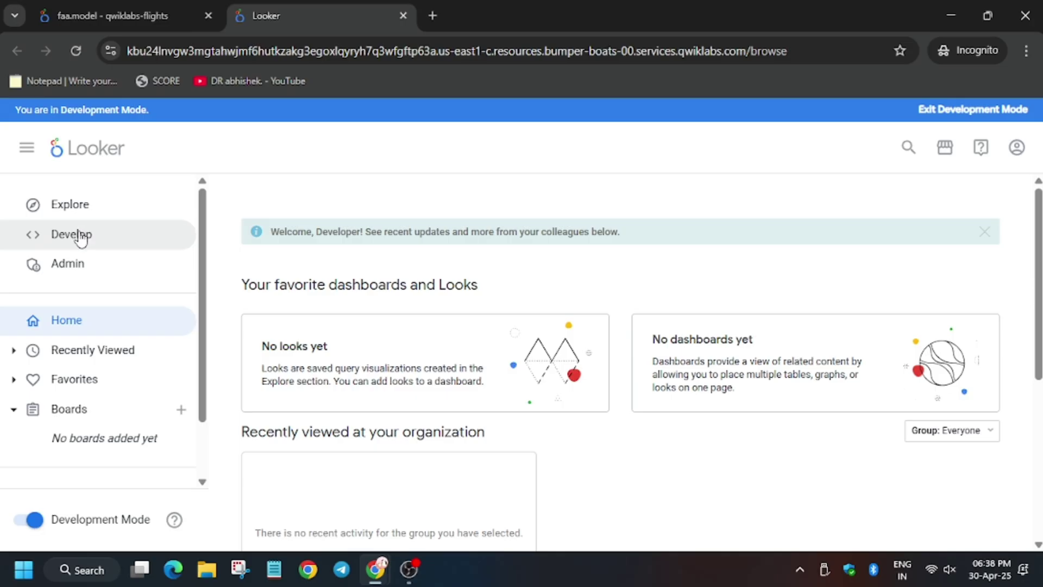
click(120, 213)
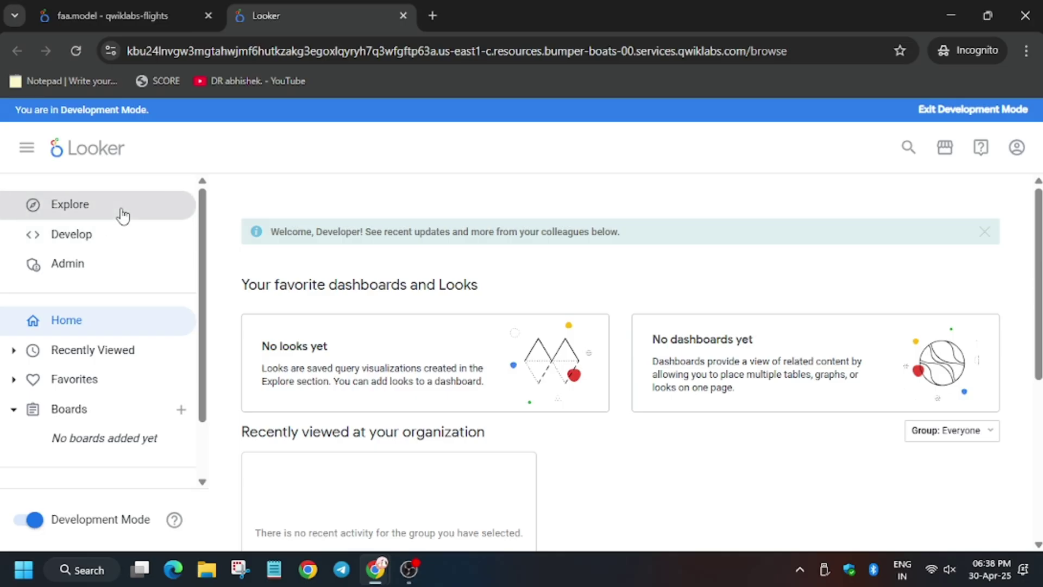
Review the Look #1 requirements in Task 1 of the lab instructions and load the Airports Explore's Start From Here analysis in Looker.
key(alt+Tab)
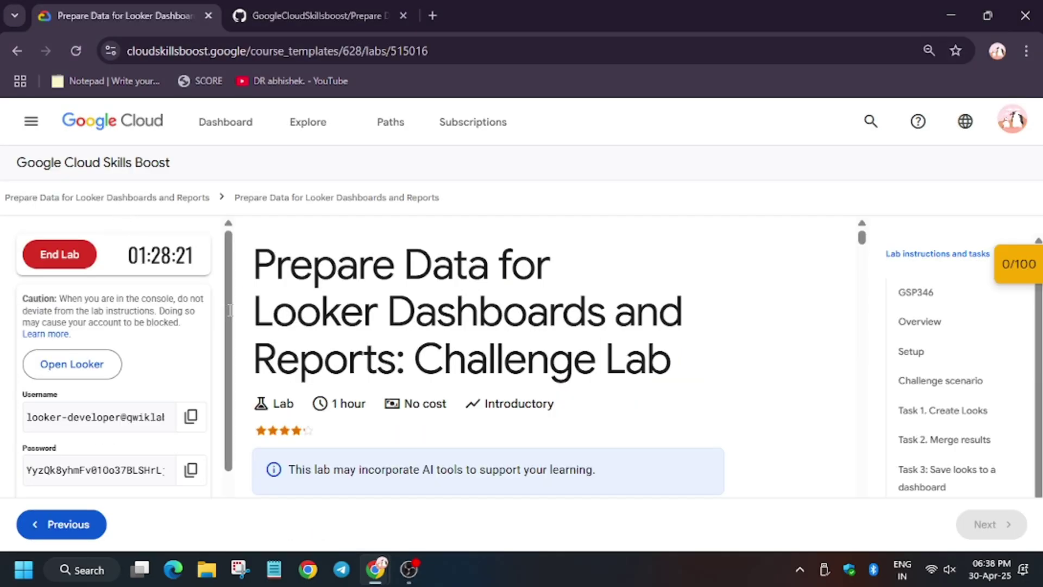
click(942, 412)
scroll(618, 364, down, 5)
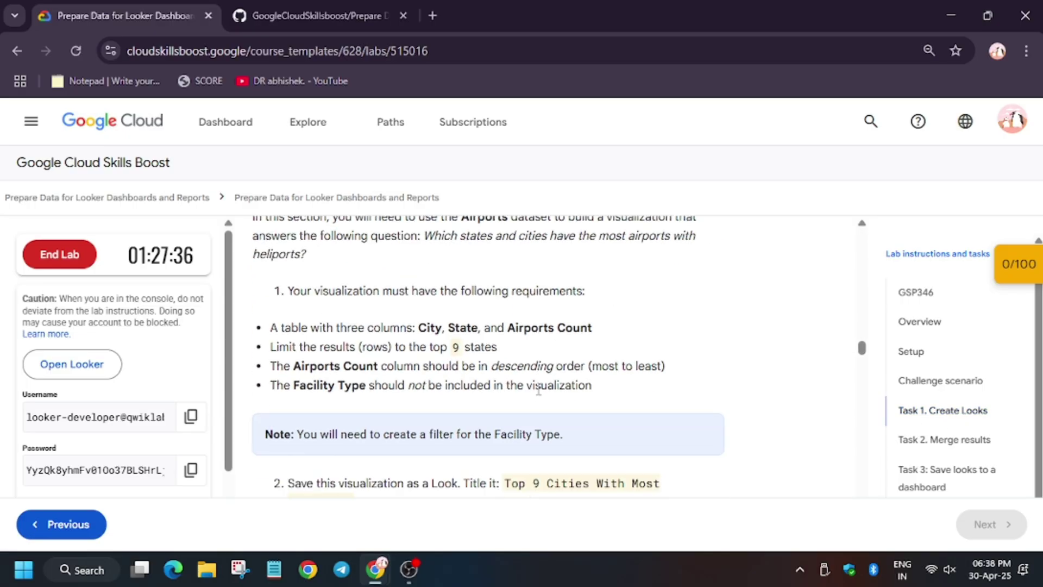
scroll(536, 392, up, 3)
scroll(448, 350, up, 2)
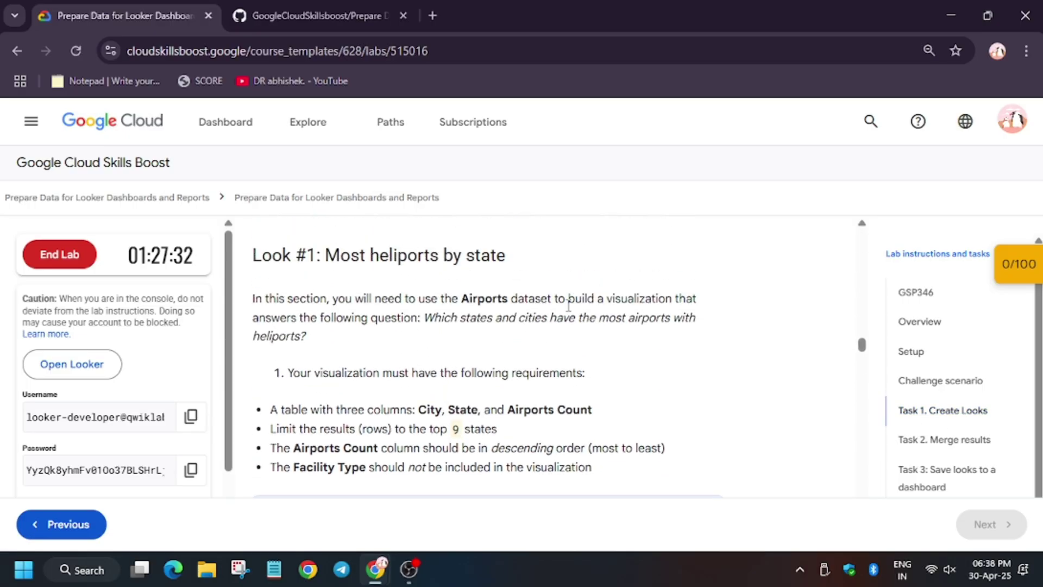
key(alt+Tab)
click(40, 420)
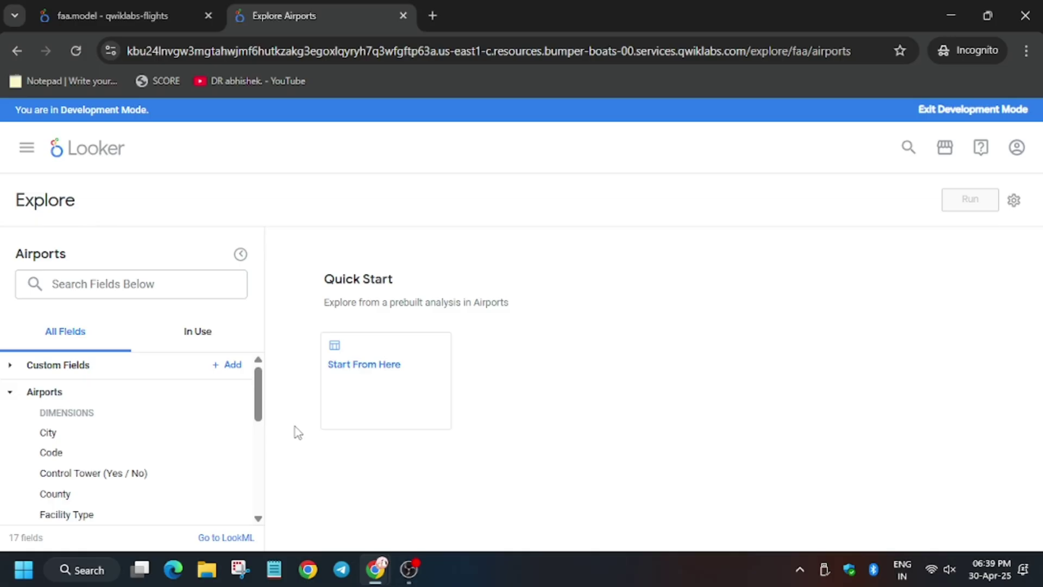
click(386, 394)
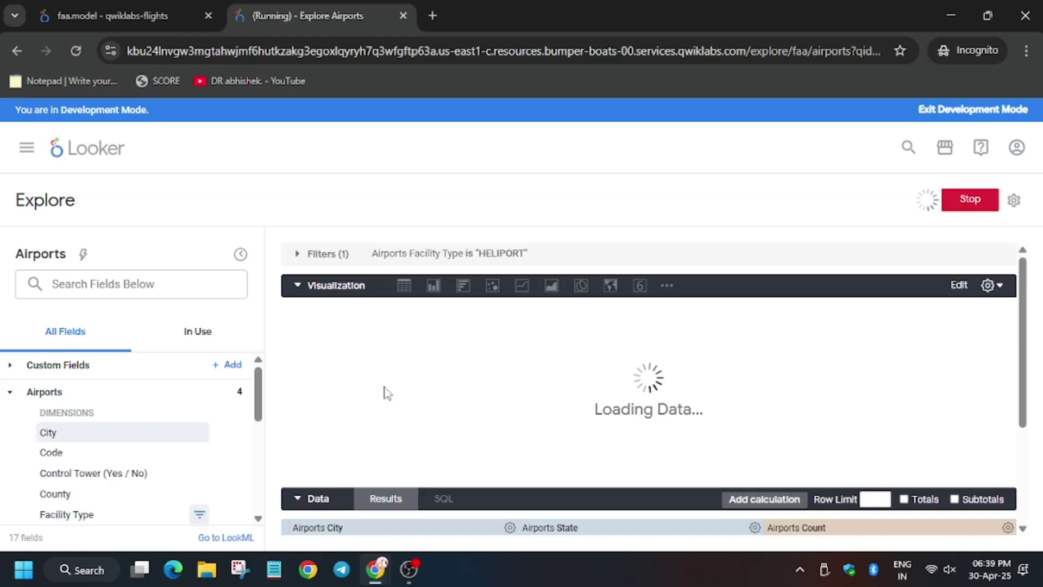
Check the row requirement in the lab instructions and set the Airports query's row limit to 9.
key(alt+Tab)
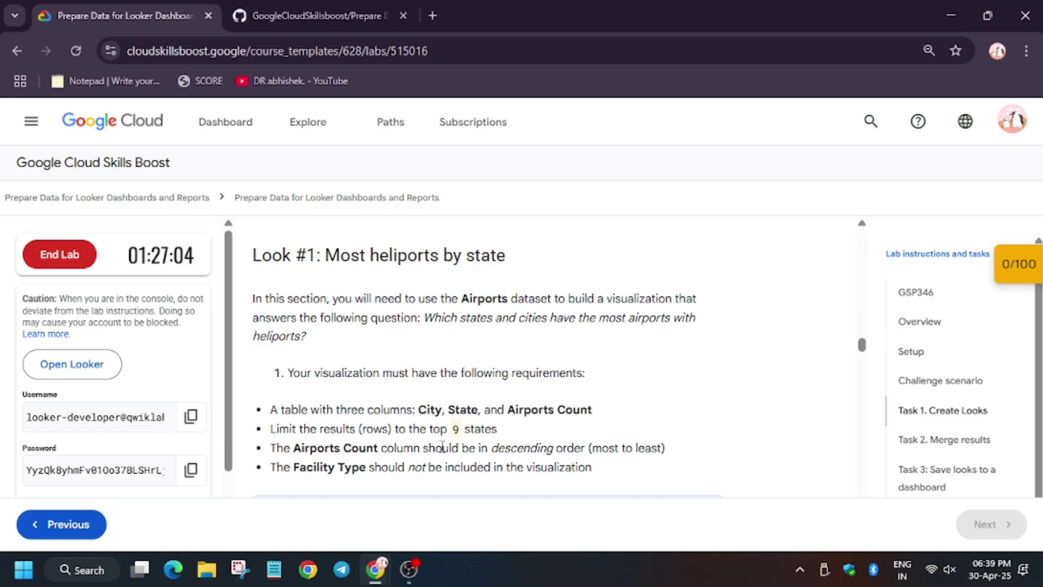
key(alt+Tab)
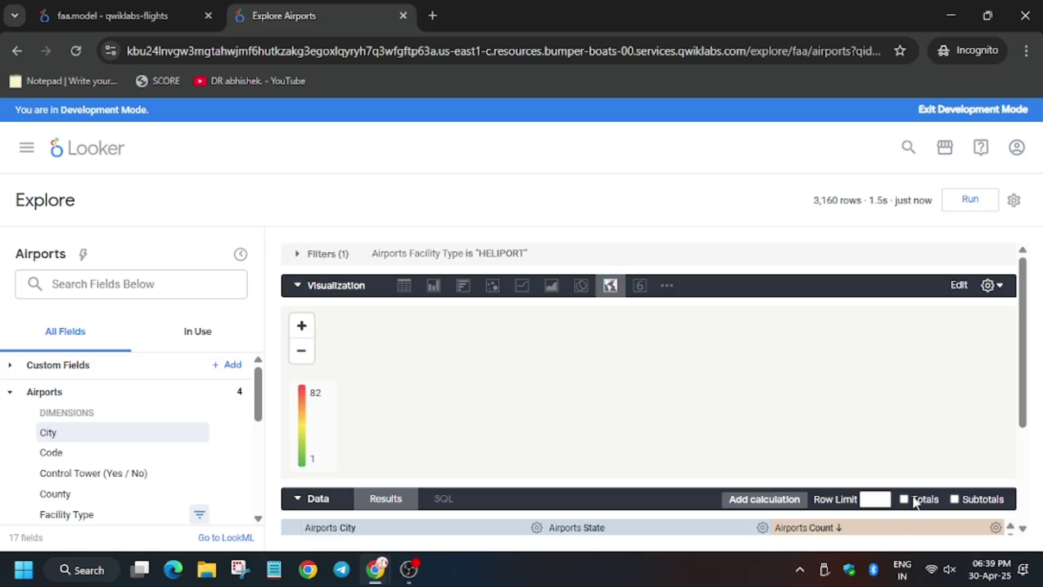
click(878, 497)
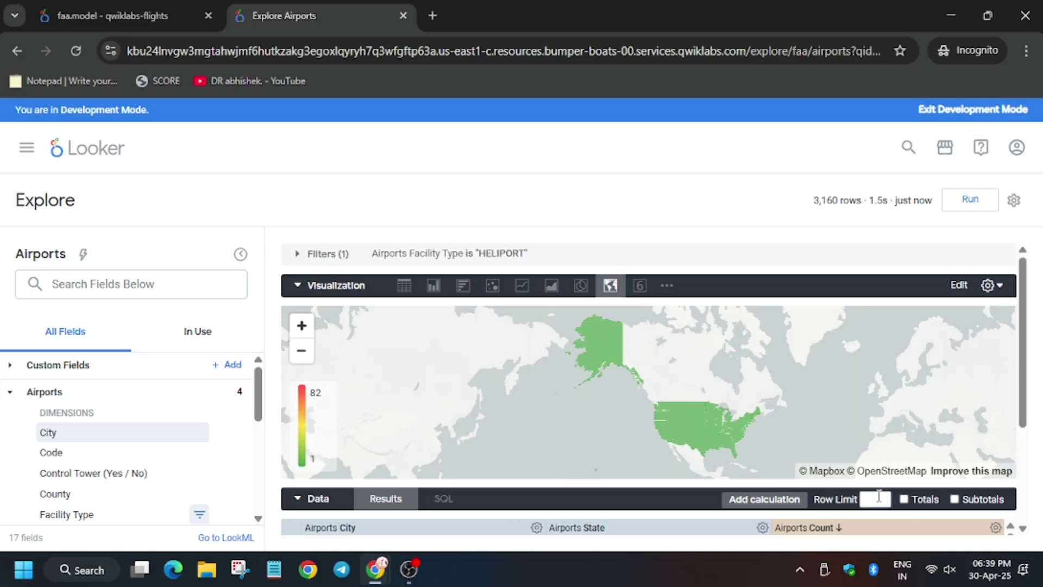
key(alt+Tab)
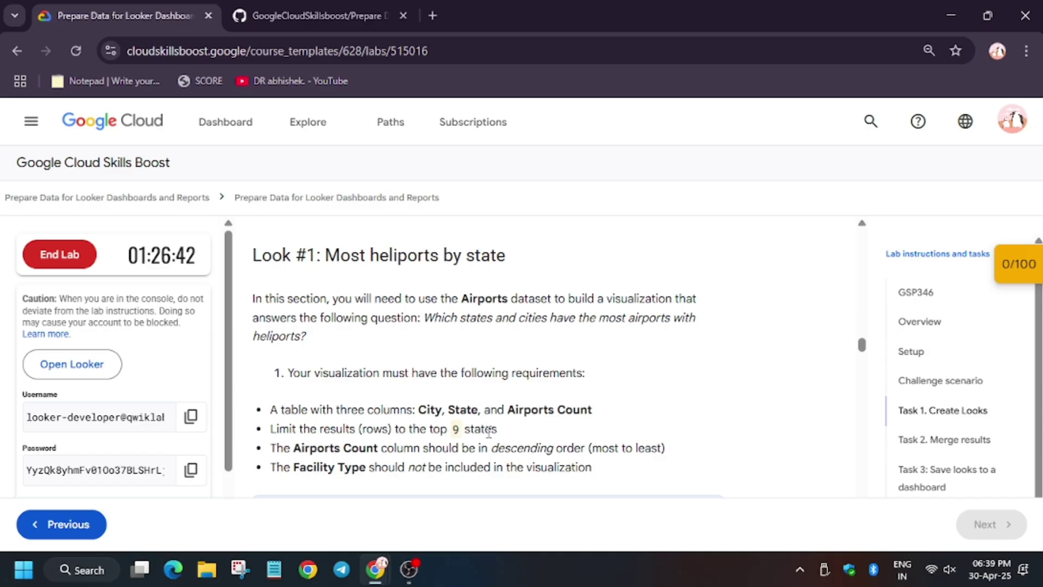
key(alt+Tab)
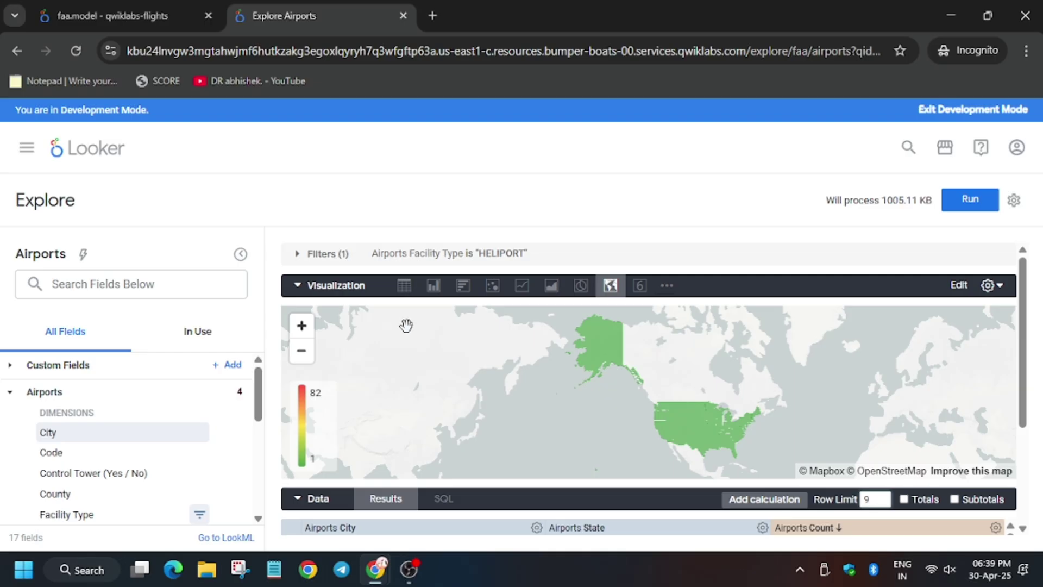
Change the Airports visualization to a table and look through its rows.
click(405, 286)
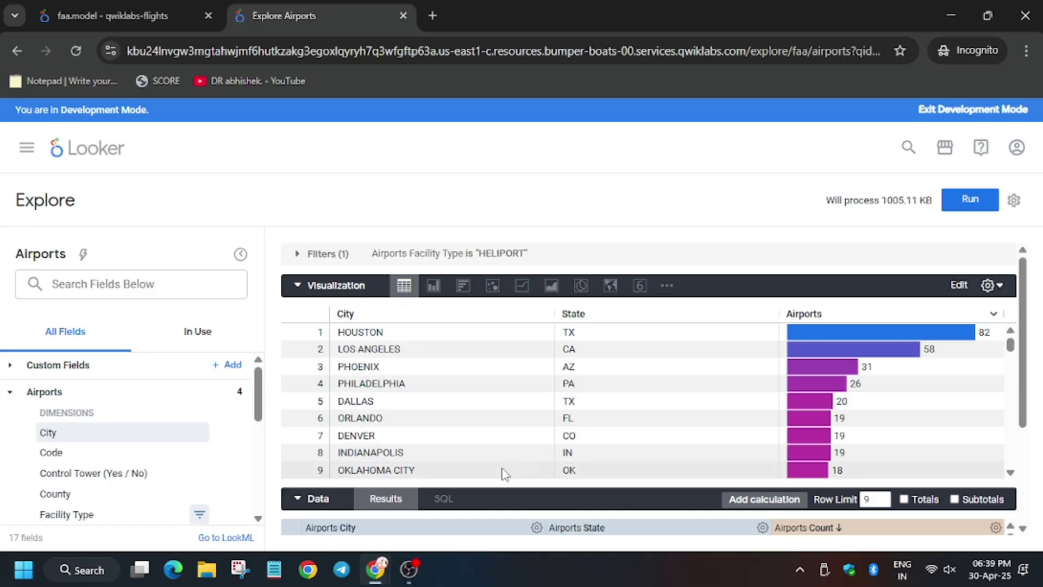
scroll(470, 477, down, 2)
scroll(405, 478, down, 2)
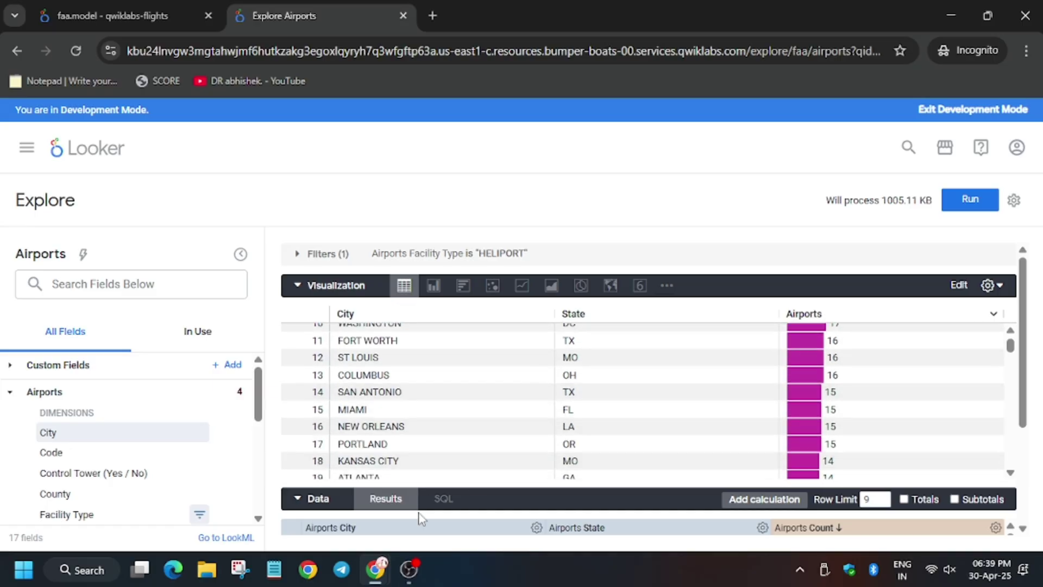
Run the Airports query with the 9-row limit and compare its table with the Look #1 example image in the lab instructions.
click(976, 206)
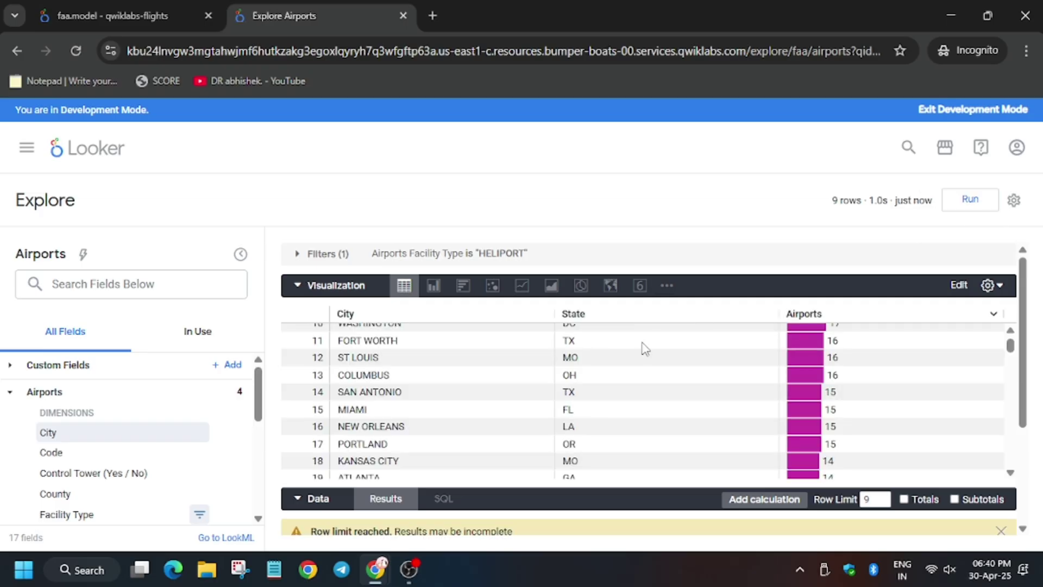
key(alt+Tab)
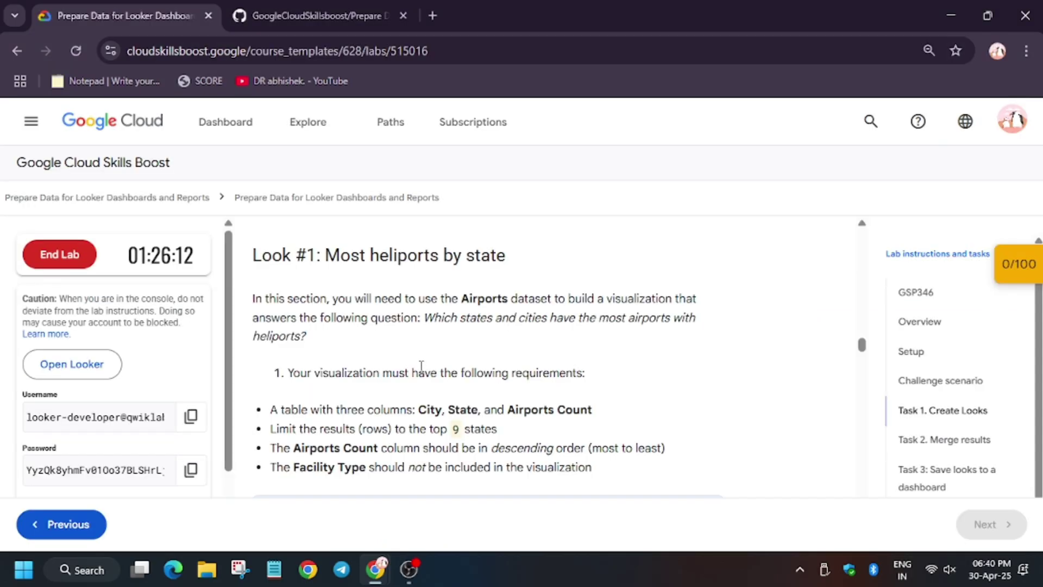
scroll(413, 375, down, 5)
click(507, 277)
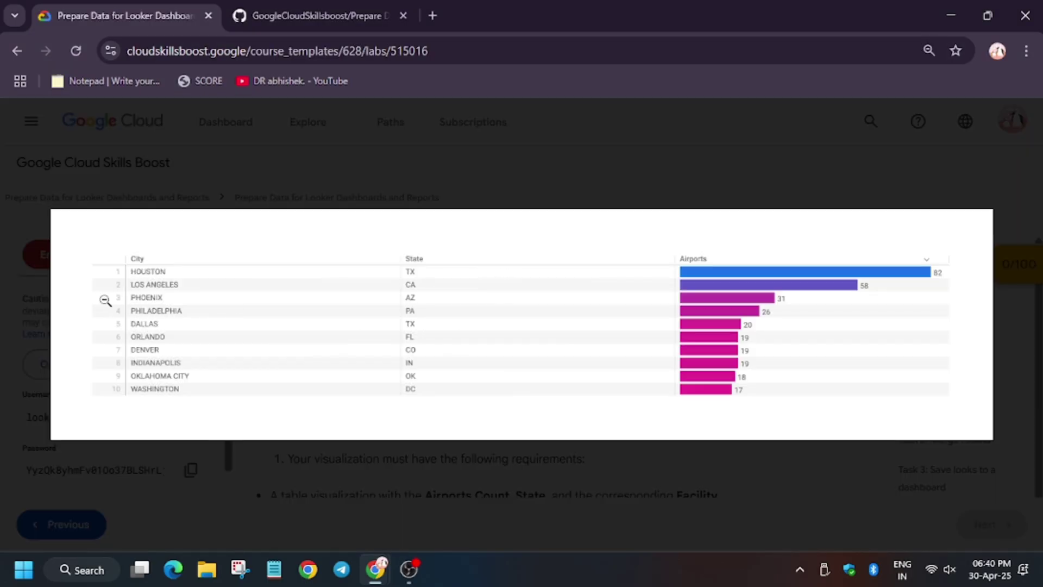
key(alt+Tab)
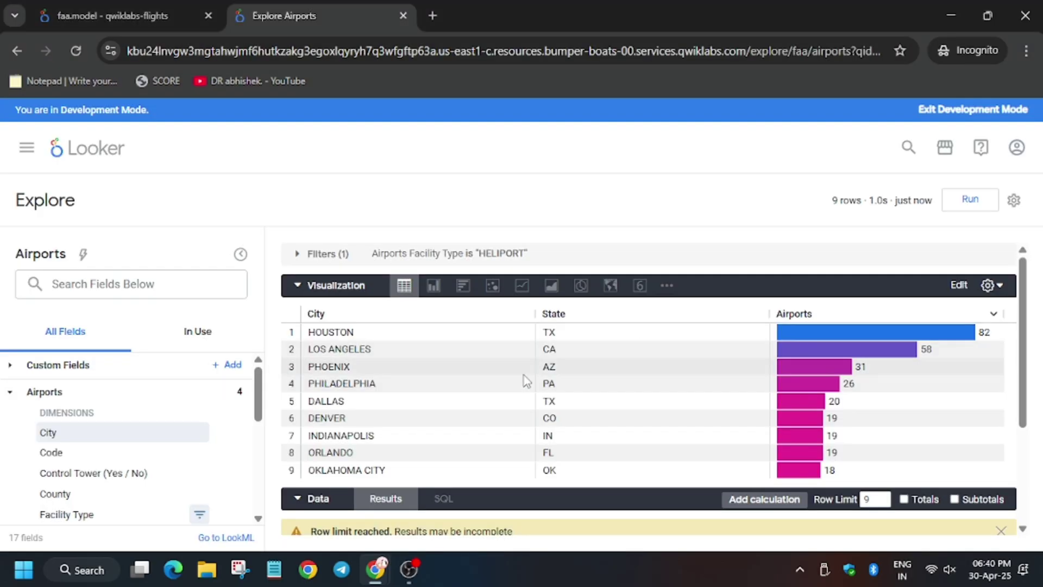
Save the Airports table as a Look titled "Top 9 Cities With Most Heliports", copying the title from the lab instructions.
click(1013, 200)
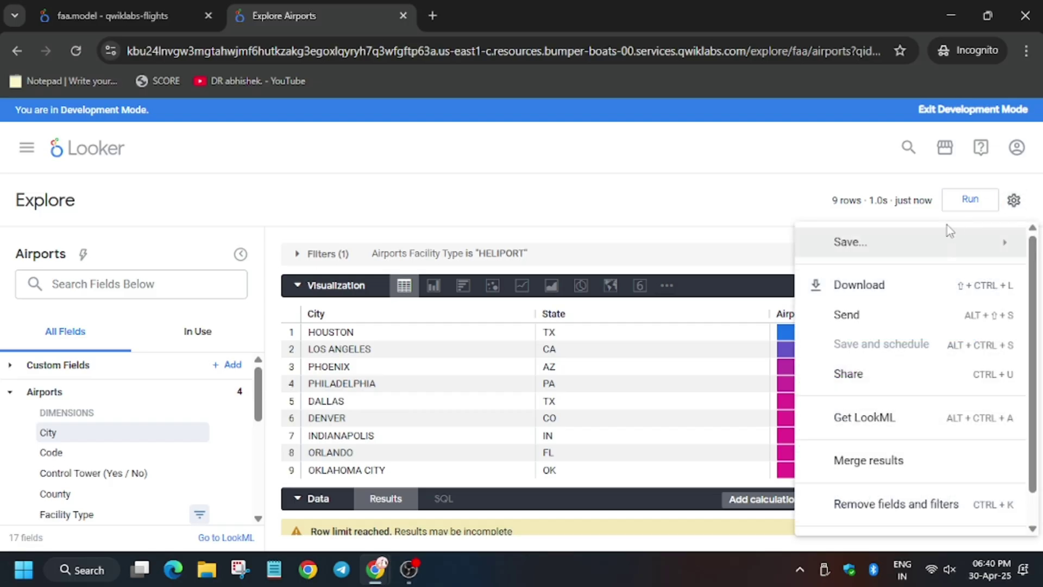
mouse_move(934, 249)
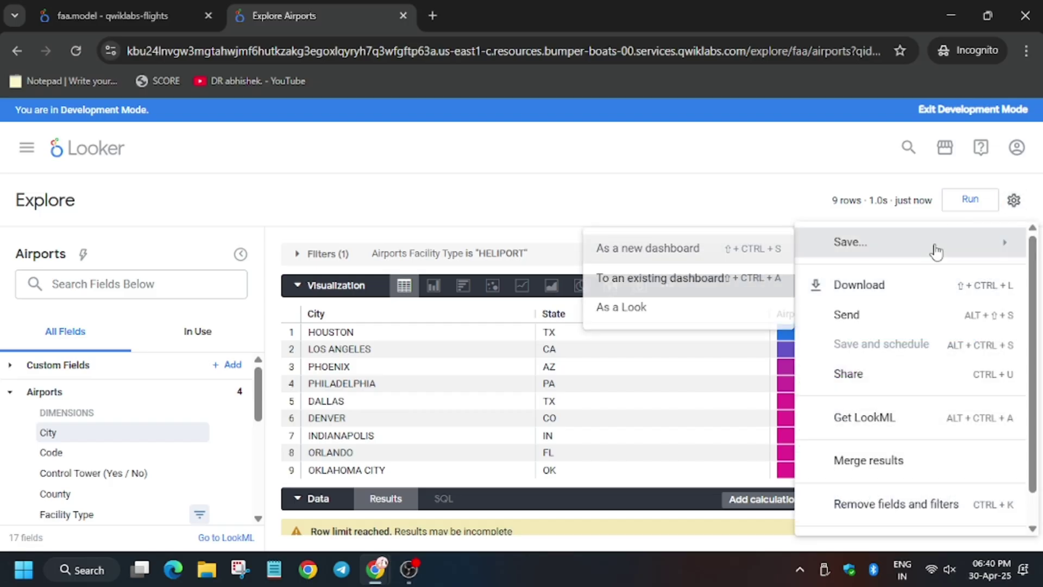
click(609, 308)
key(alt+Tab)
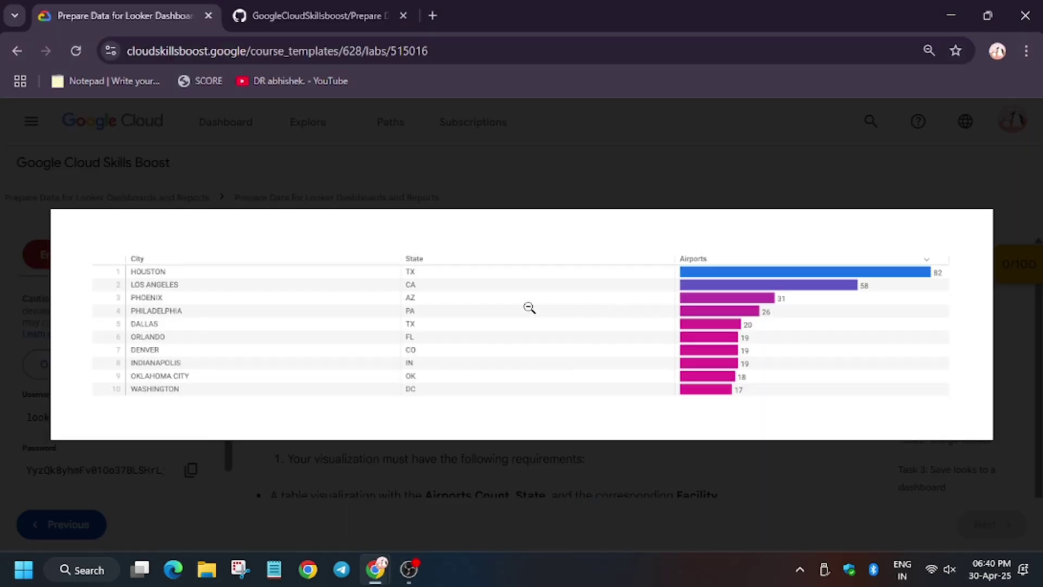
click(529, 308)
scroll(438, 435, down, 2)
scroll(440, 431, up, 6)
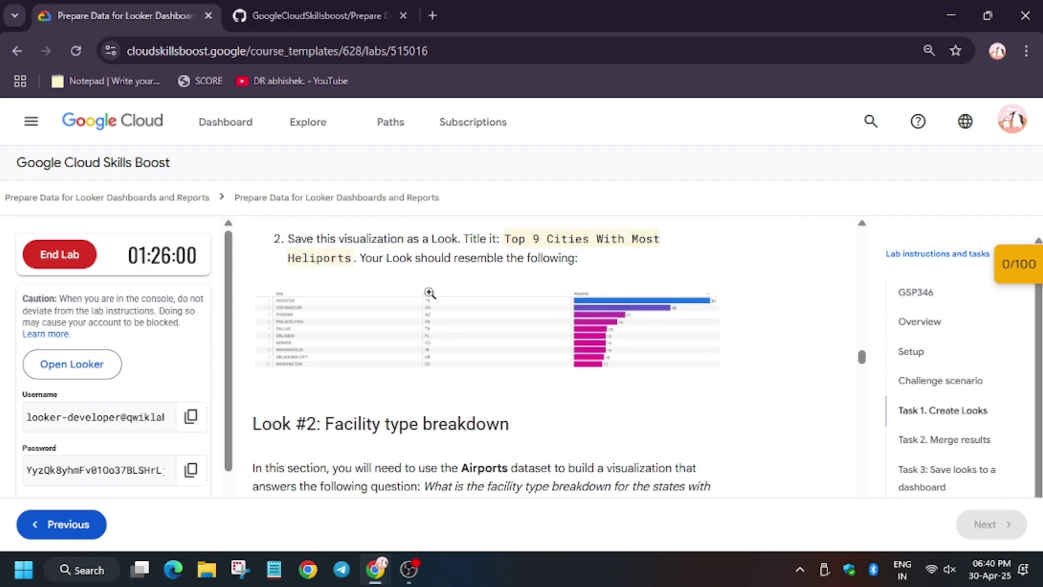
scroll(440, 348, down, 3)
drag(504, 237, 352, 262)
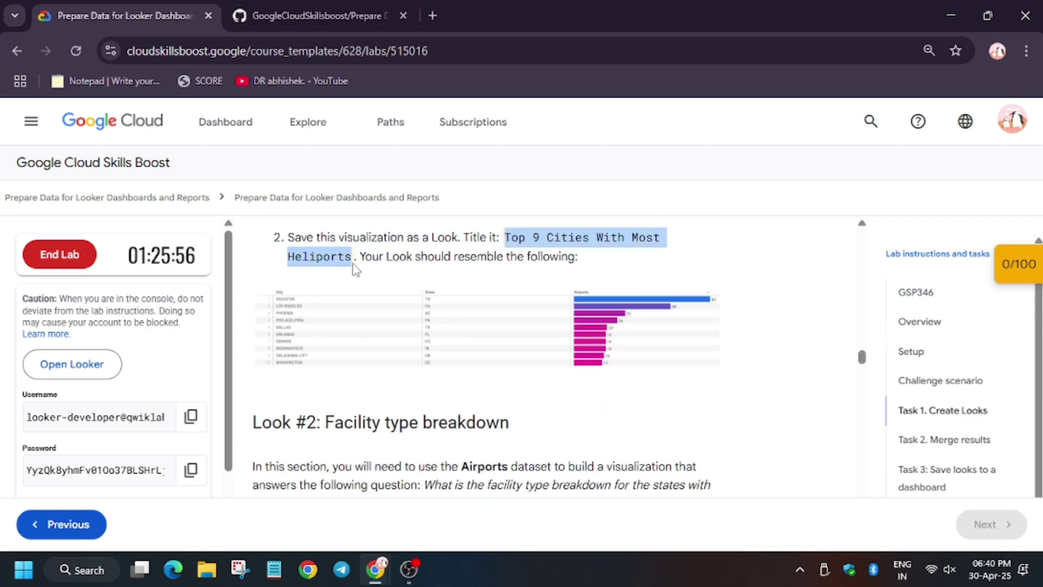
key(ctrl+c)
key(alt+Tab)
key(ctrl+v)
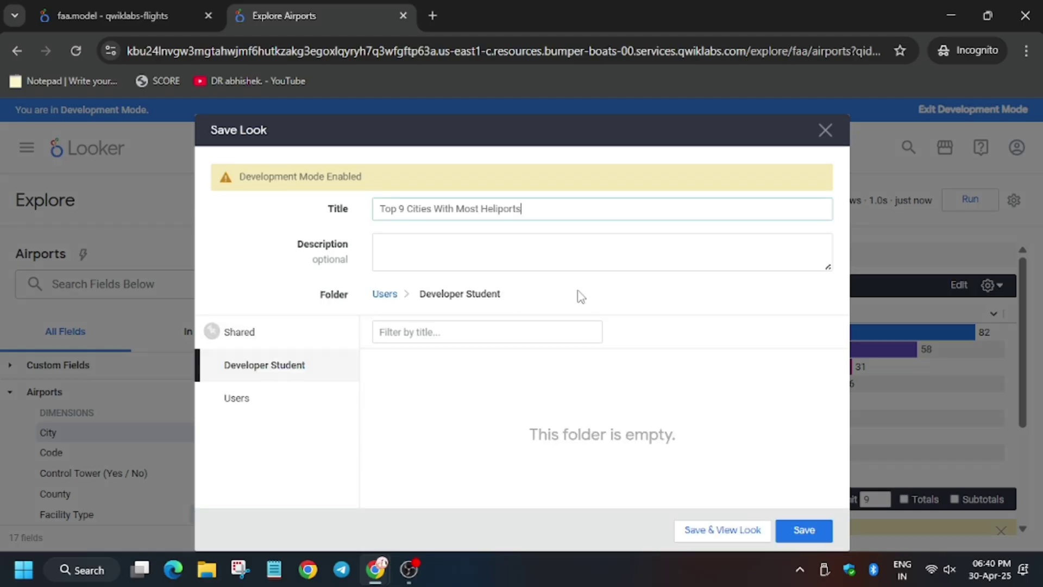
click(803, 534)
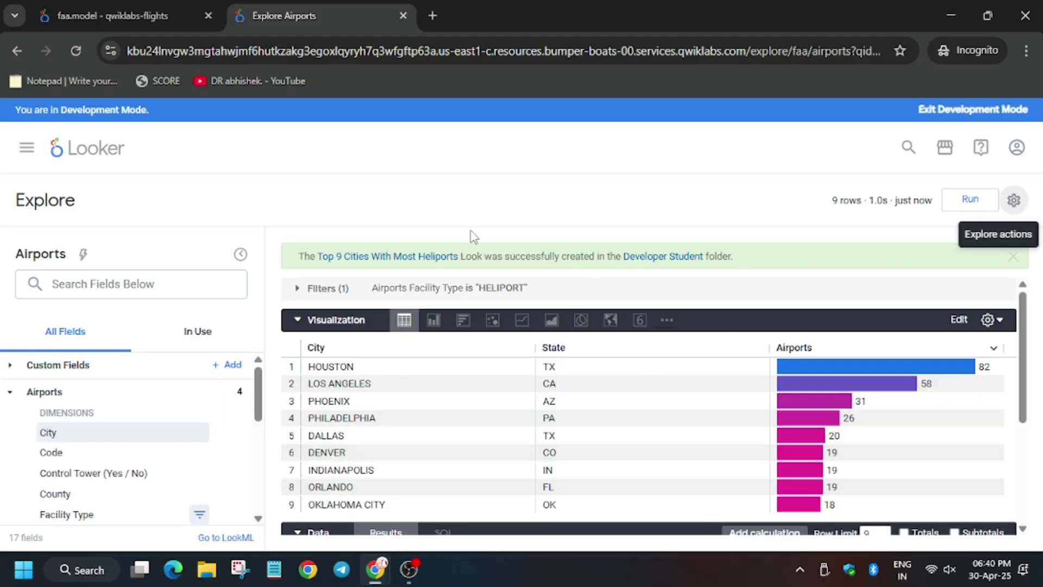
Close the Airports Explore and copy the Look 2 LookML code from the GitHub solution page.
click(402, 15)
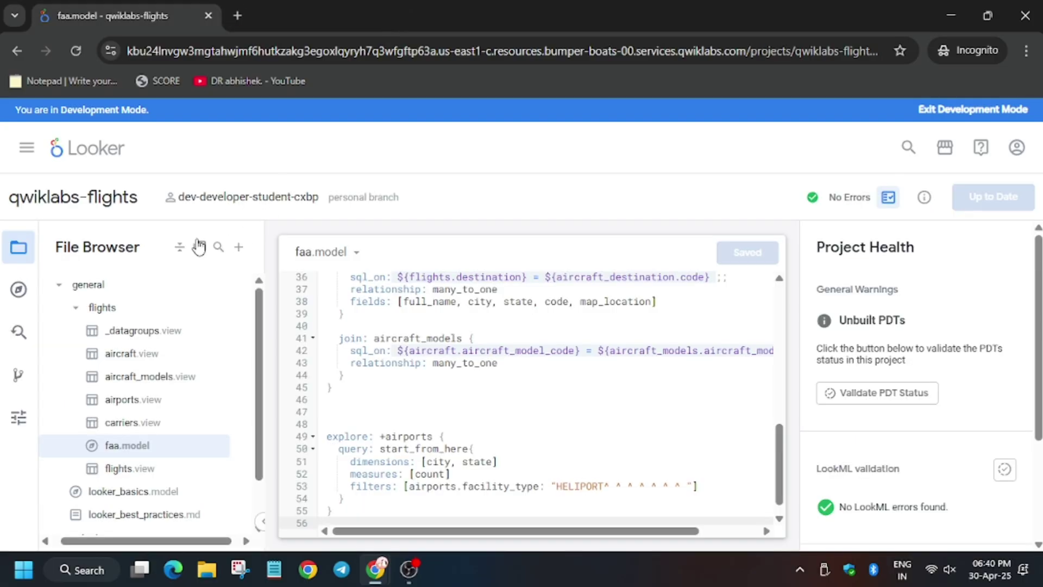
key(alt+Tab)
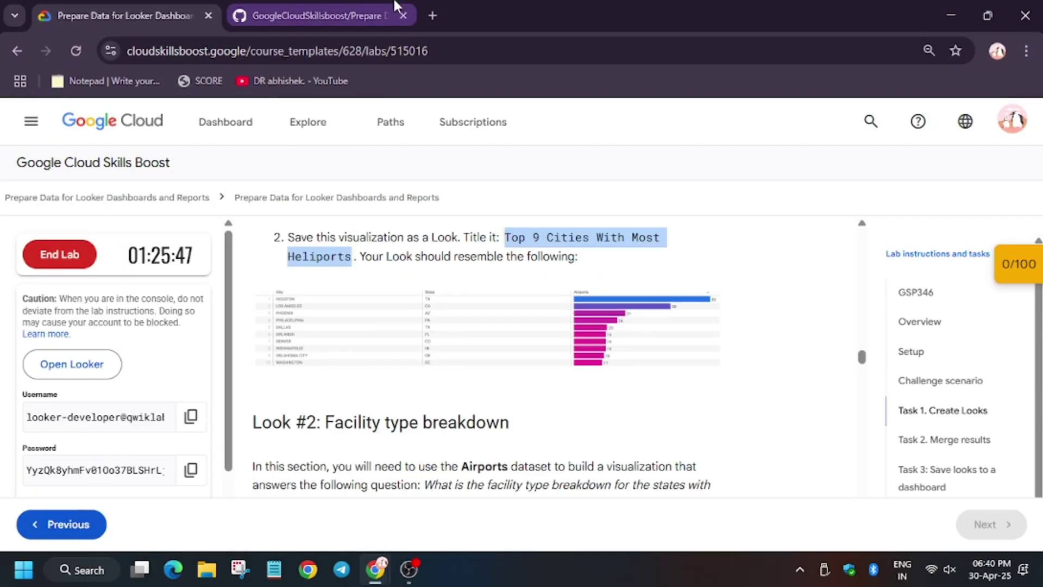
click(315, 15)
scroll(250, 397, down, 3)
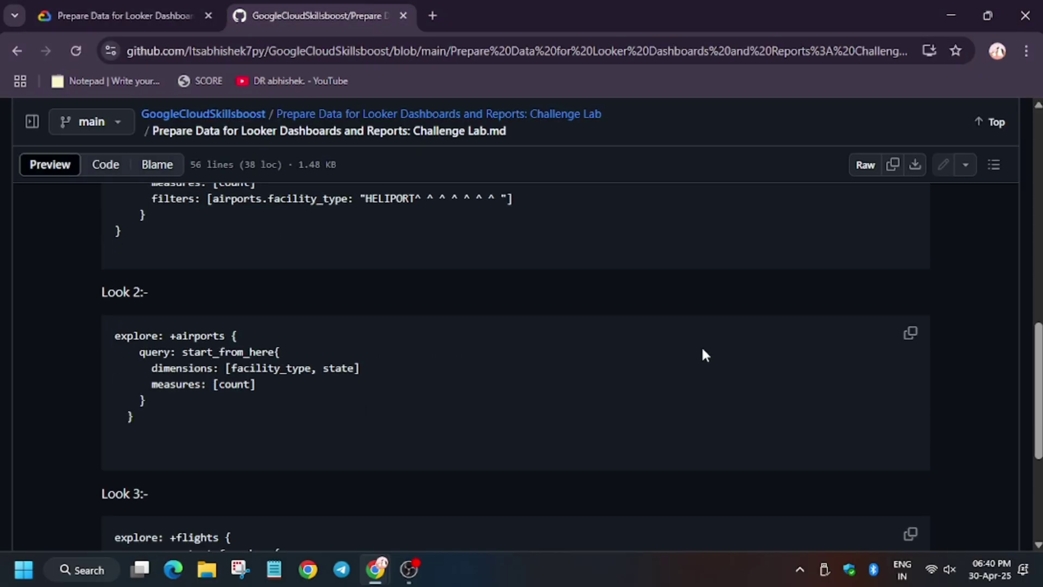
click(902, 334)
key(alt+Tab)
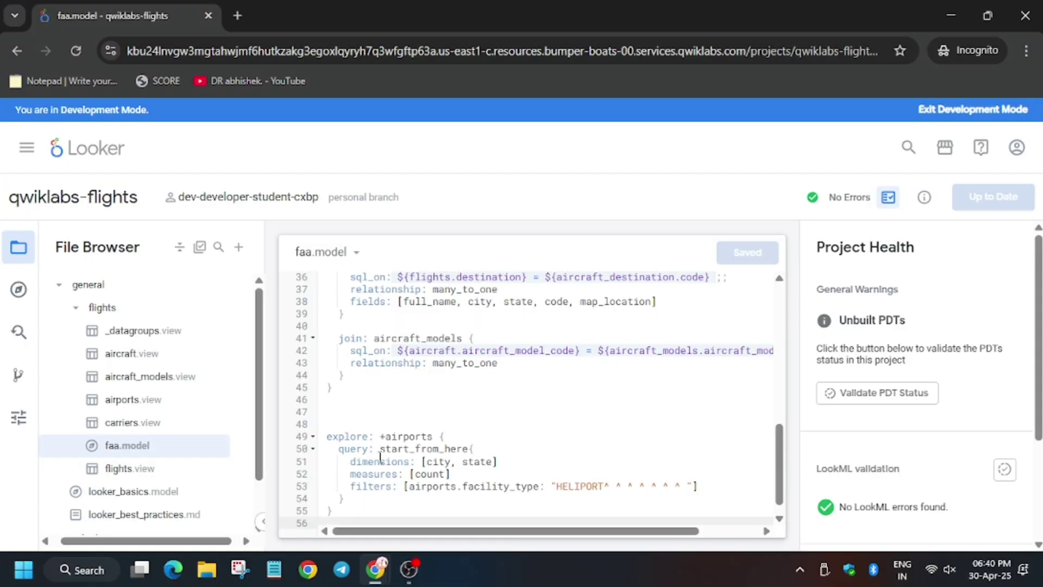
Replace the +airports explore block in faa.model with the copied facility_type and state query, then save and validate the LookML.
drag(331, 510, 303, 436)
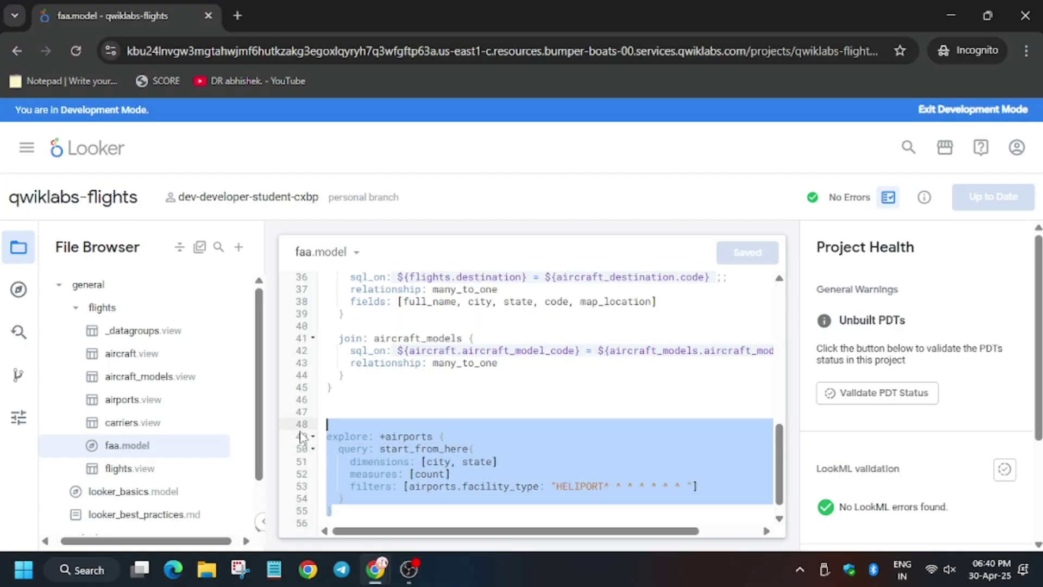
key(ctrl+v)
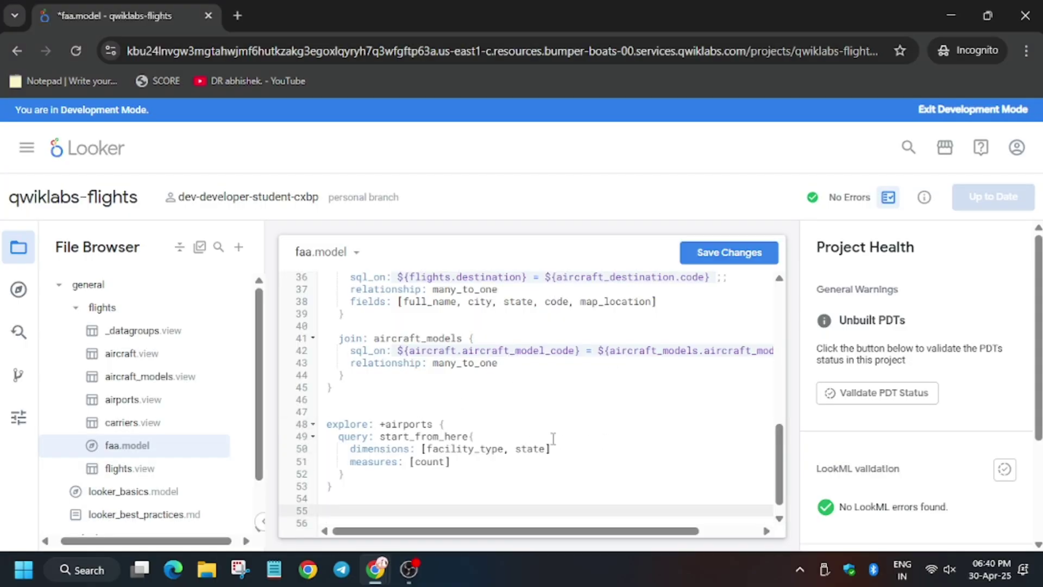
click(712, 253)
click(994, 209)
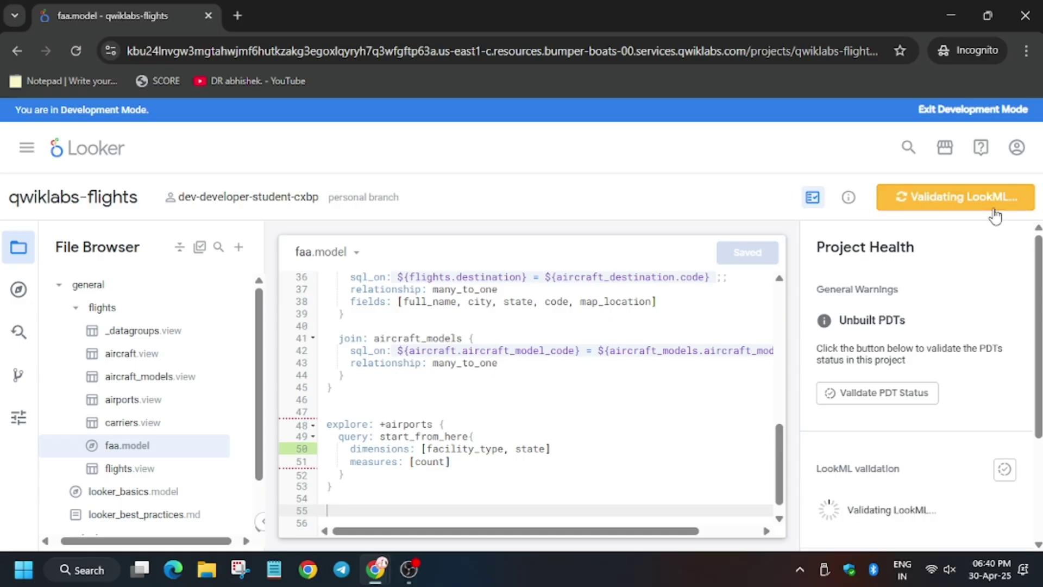
click(994, 212)
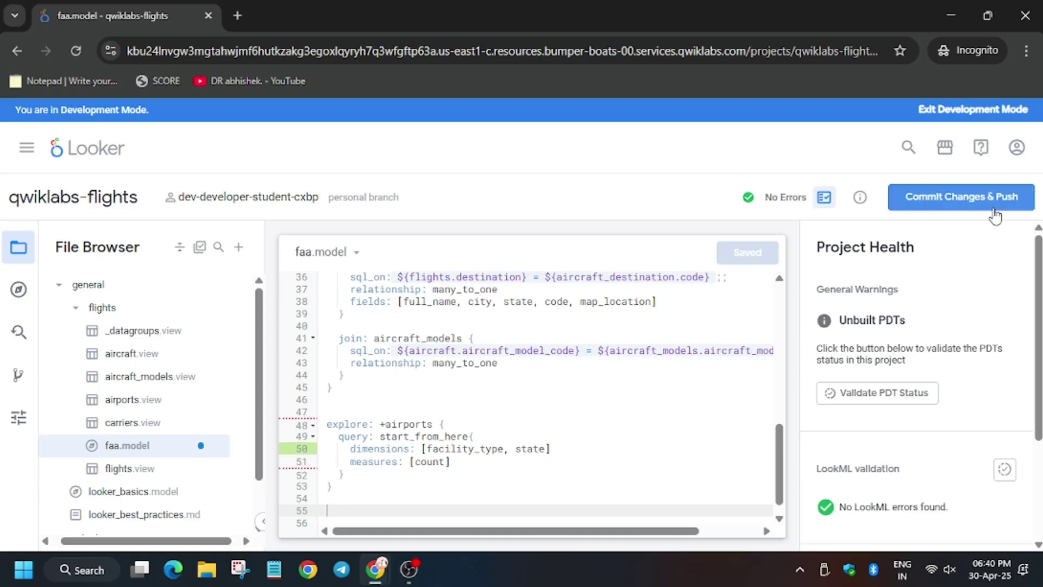
Commit the faa.model change with the message "like the video" and deploy it.
click(995, 193)
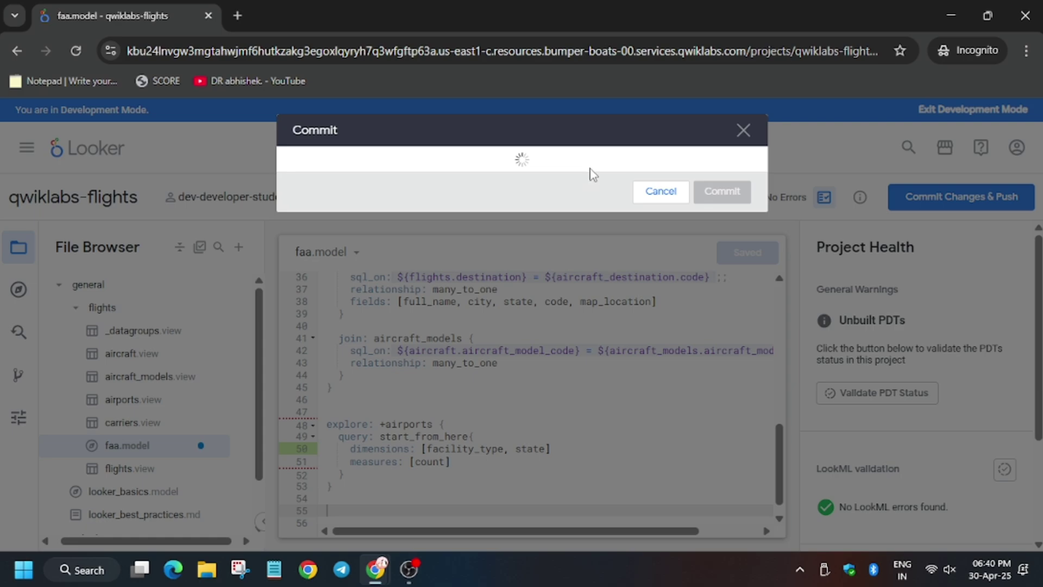
click(592, 168)
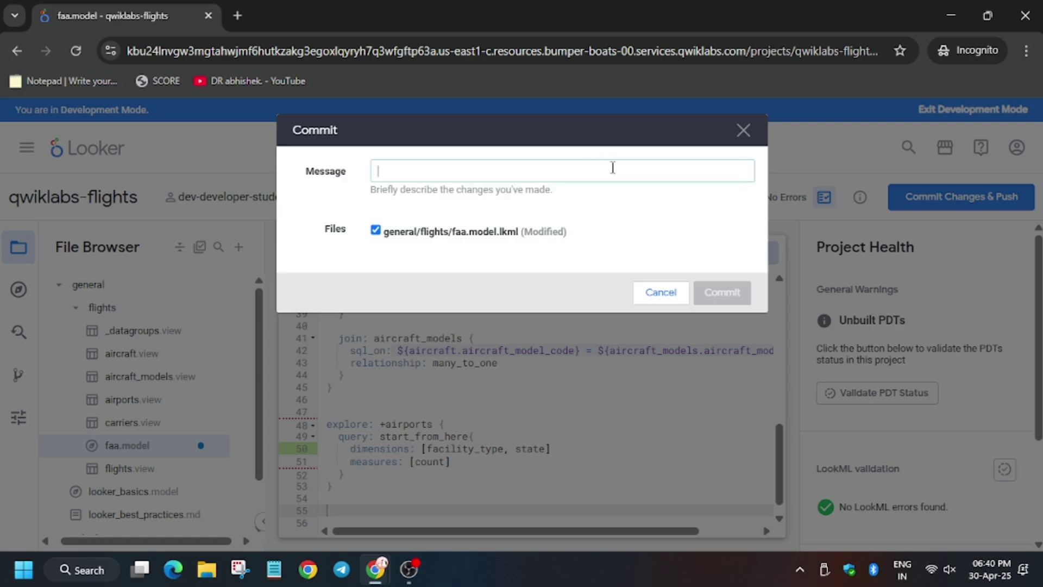
text(like the video)
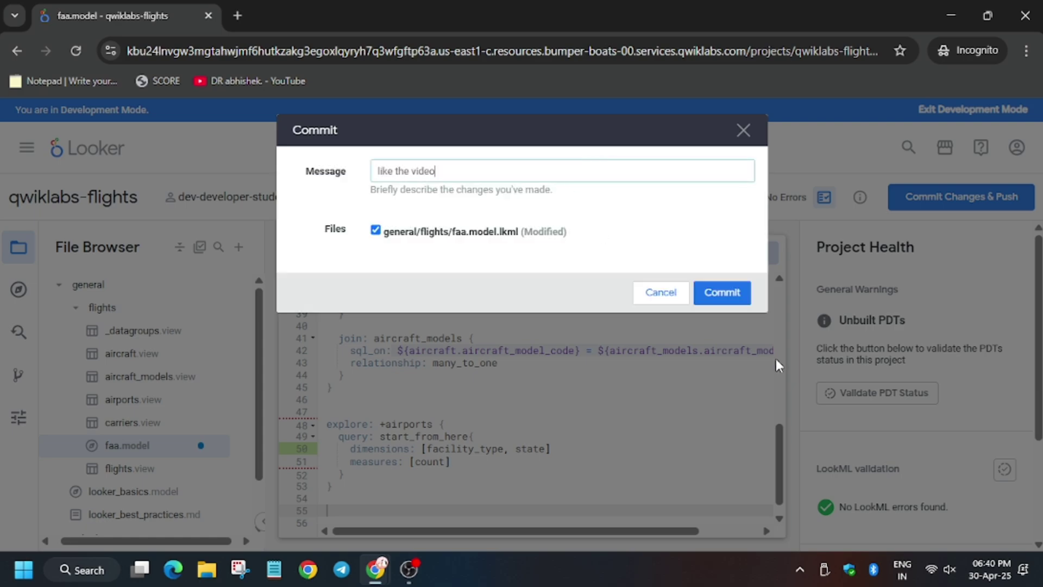
click(730, 295)
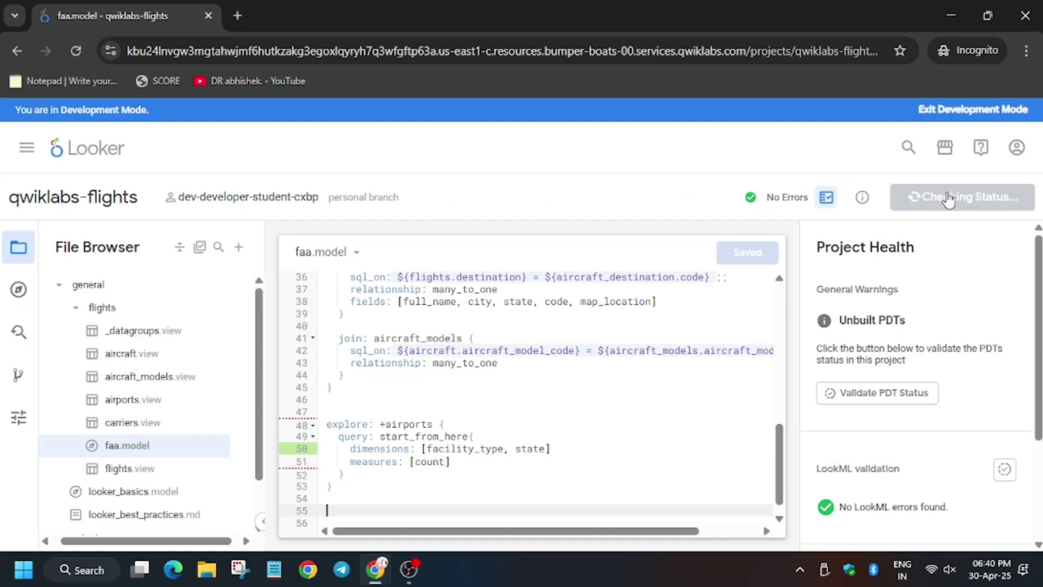
click(947, 199)
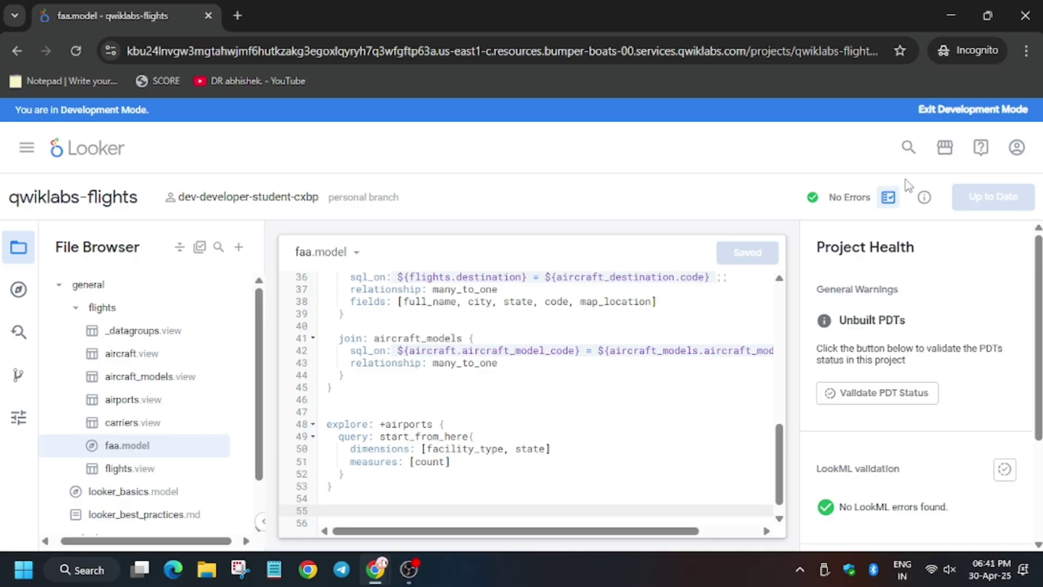
Open the Looker home page in another browser tab and show the available Explores.
middle_click(92, 155)
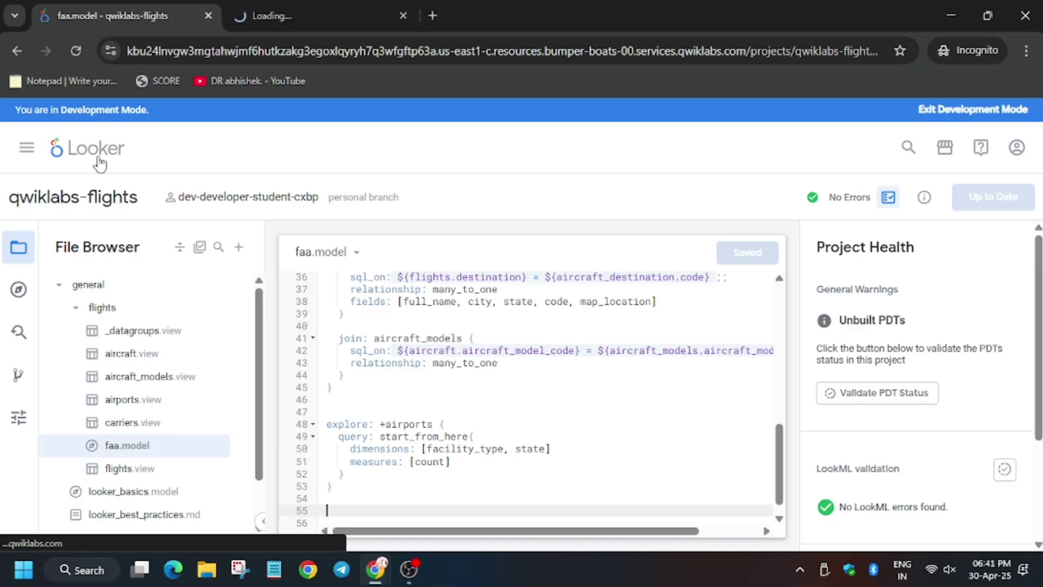
click(329, 7)
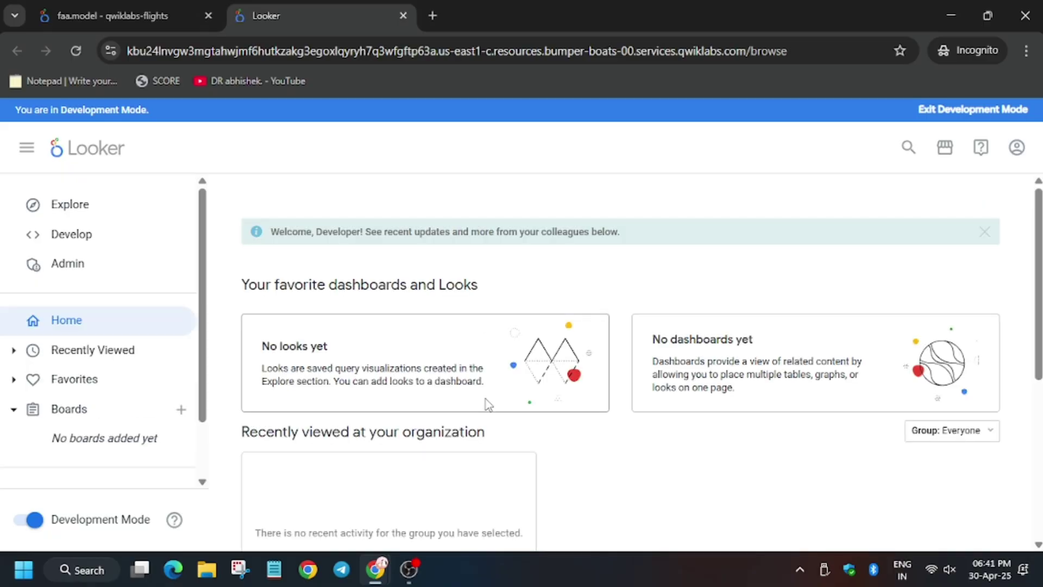
click(110, 207)
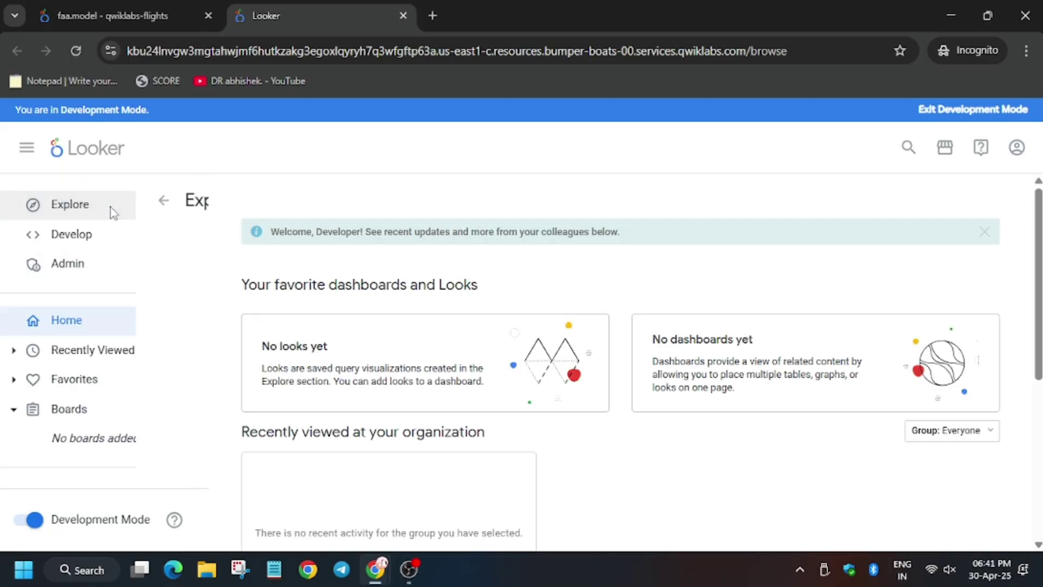
Review the Look #2 facility type requirements in the lab instructions and load the Airports Explore's Start From Here analysis.
key(alt+Tab)
key(ctrl+shift+Tab)
scroll(591, 349, down, 4)
scroll(314, 298, up, 1)
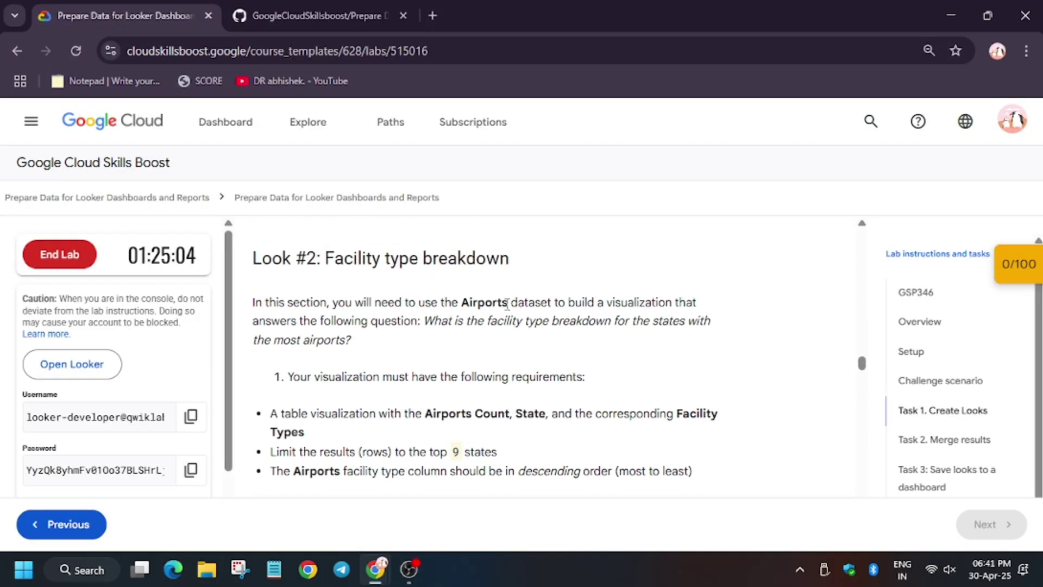
key(alt+Tab)
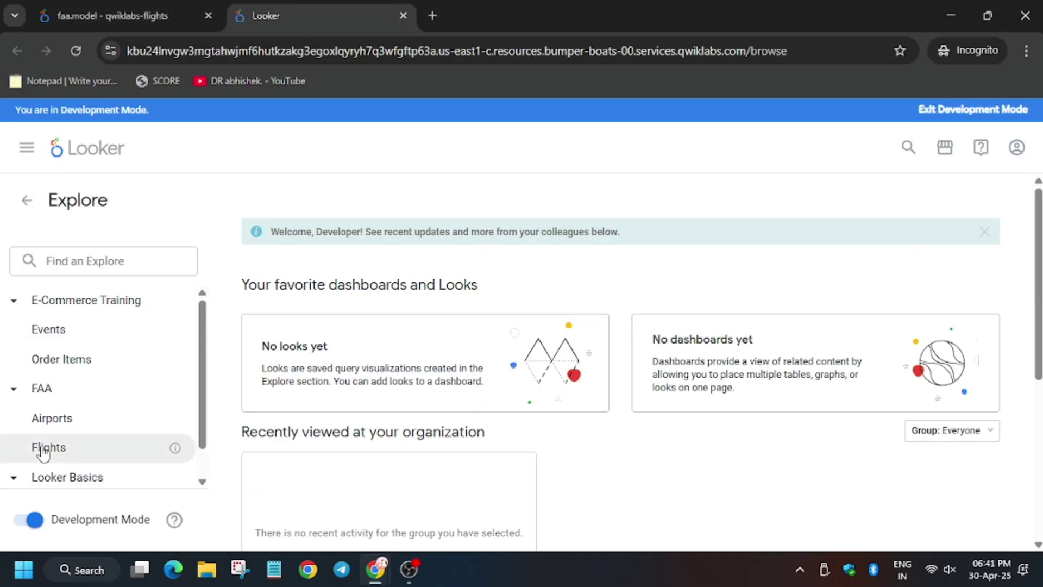
click(52, 419)
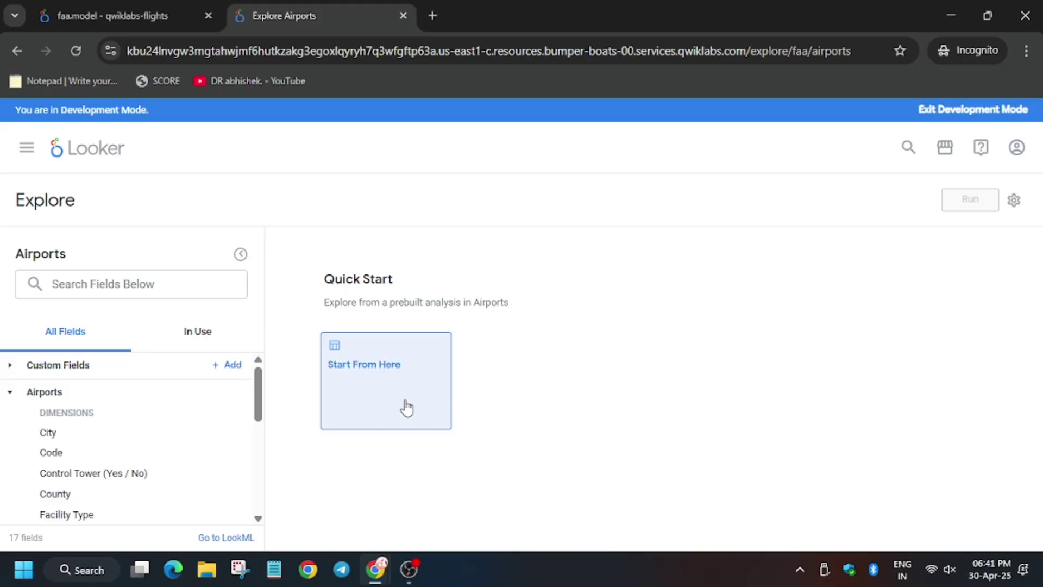
click(389, 402)
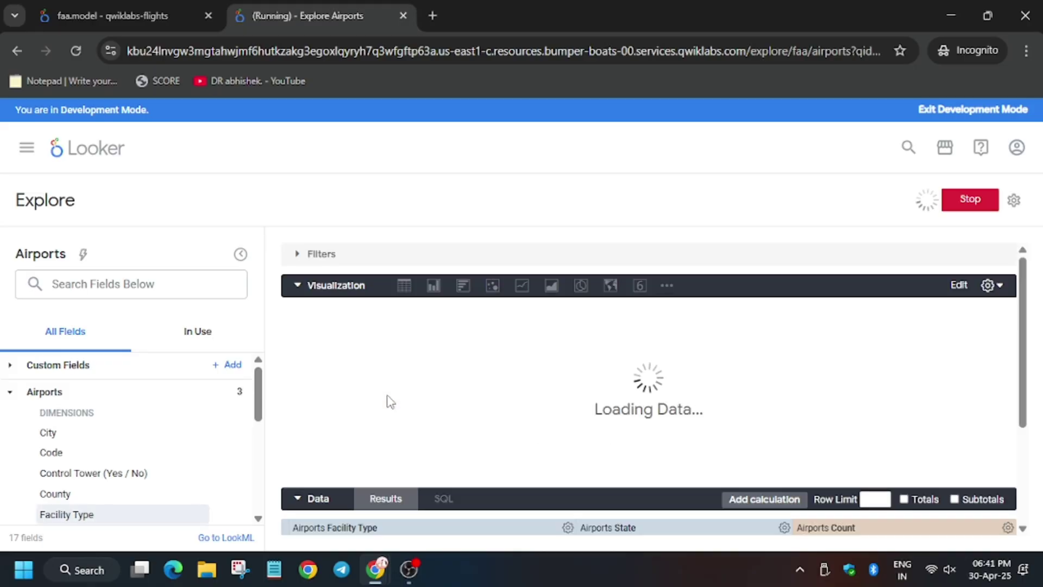
Set the facility type query's row limit to 9 per the Look #2 requirements and change its visualization to a table.
key(alt+Tab)
scroll(390, 401, down, 3)
scroll(380, 401, up, 4)
scroll(370, 400, down, 3)
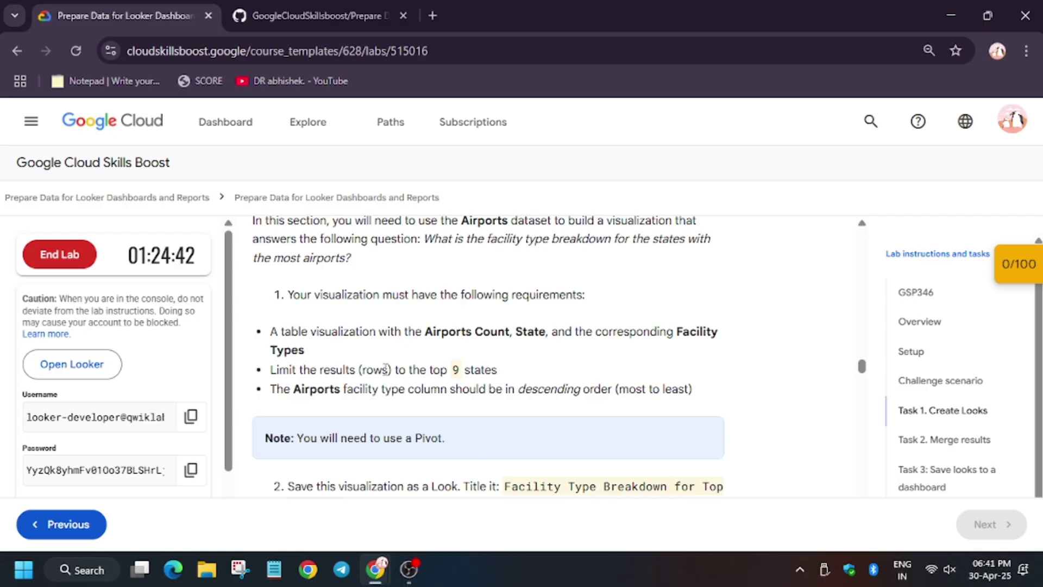
key(alt+Tab)
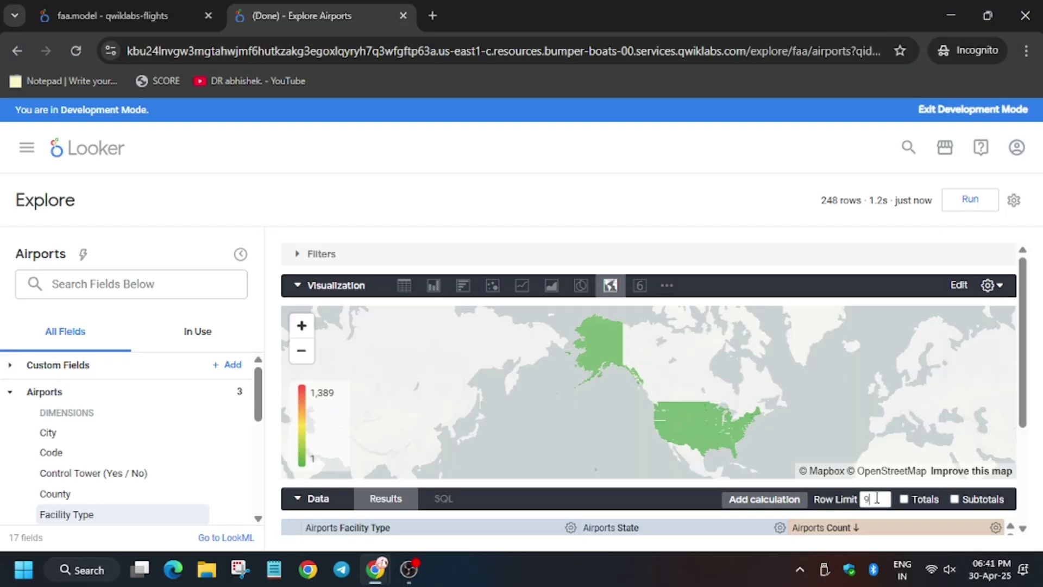
click(408, 288)
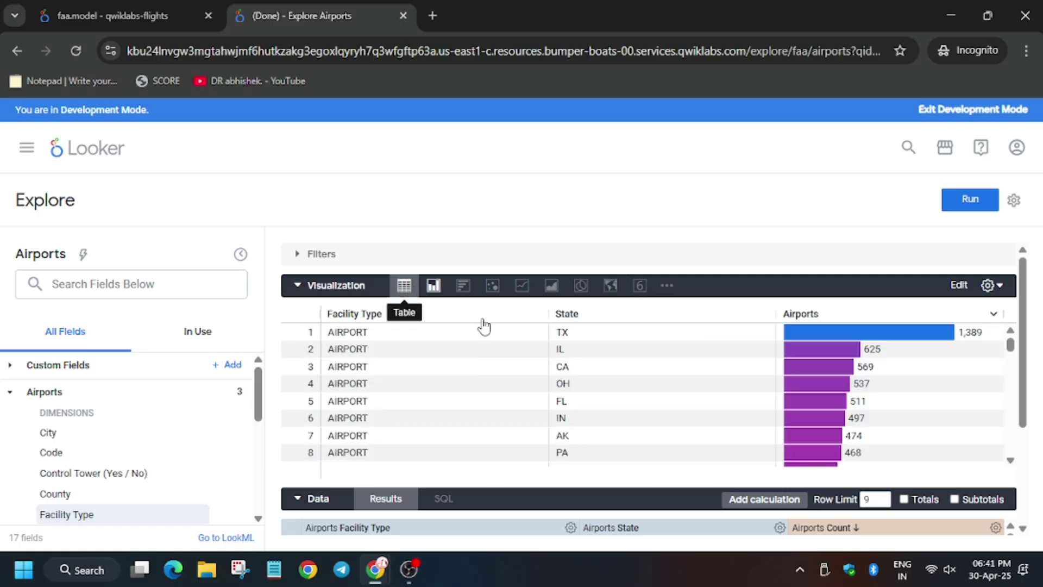
scroll(506, 477, down, 3)
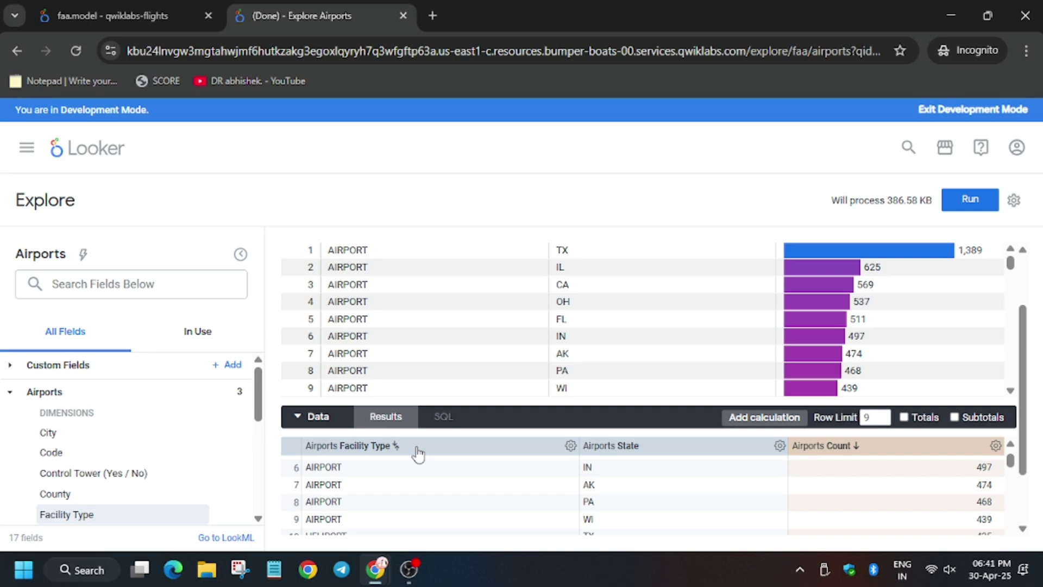
Pivot the Airports Facility Type column in the results, as the Look #2 note in the lab instructions asks.
key(alt+Tab)
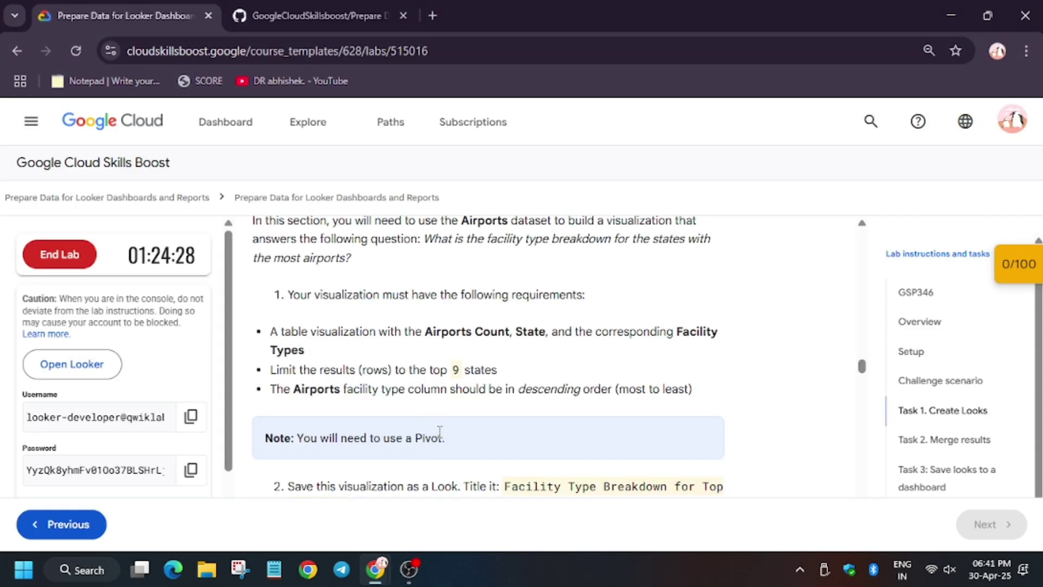
key(alt+Tab)
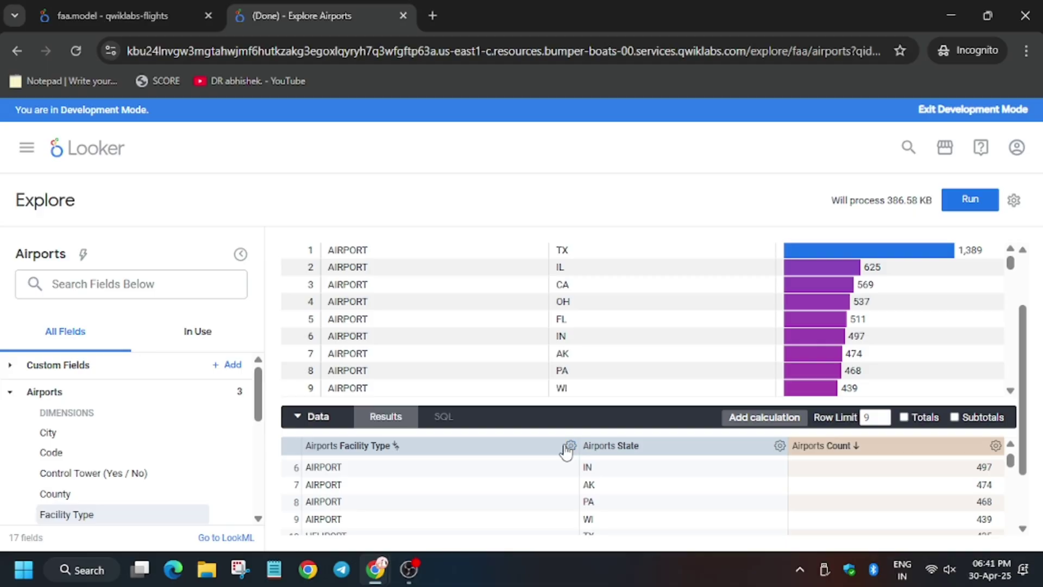
key(ctrl+plus)
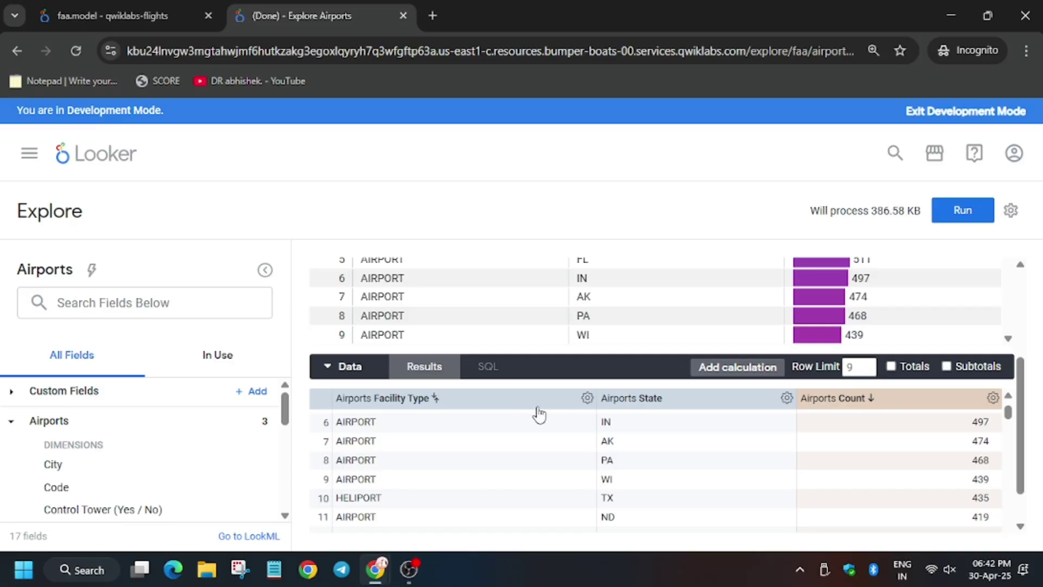
click(588, 398)
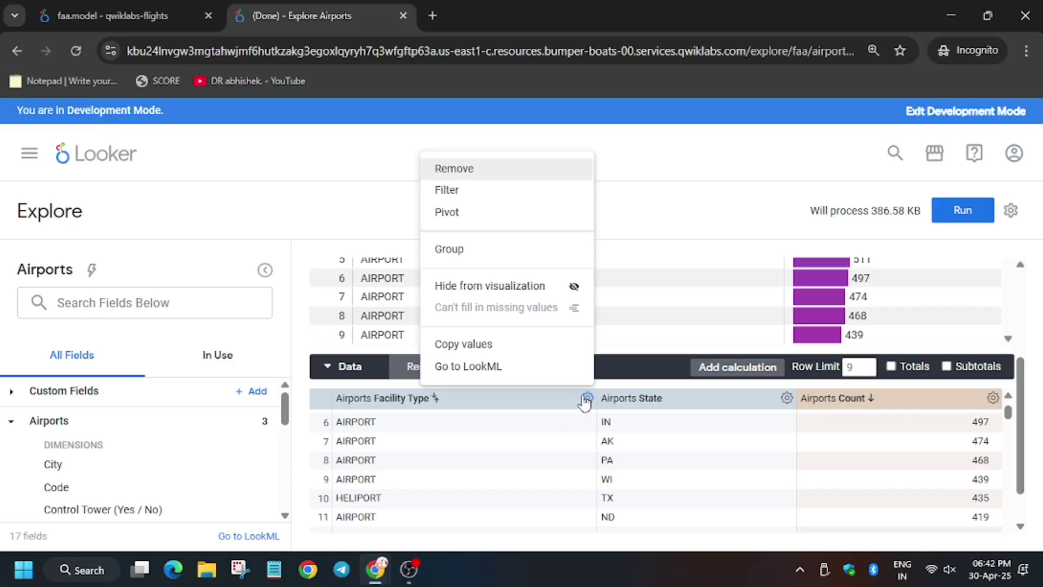
click(483, 216)
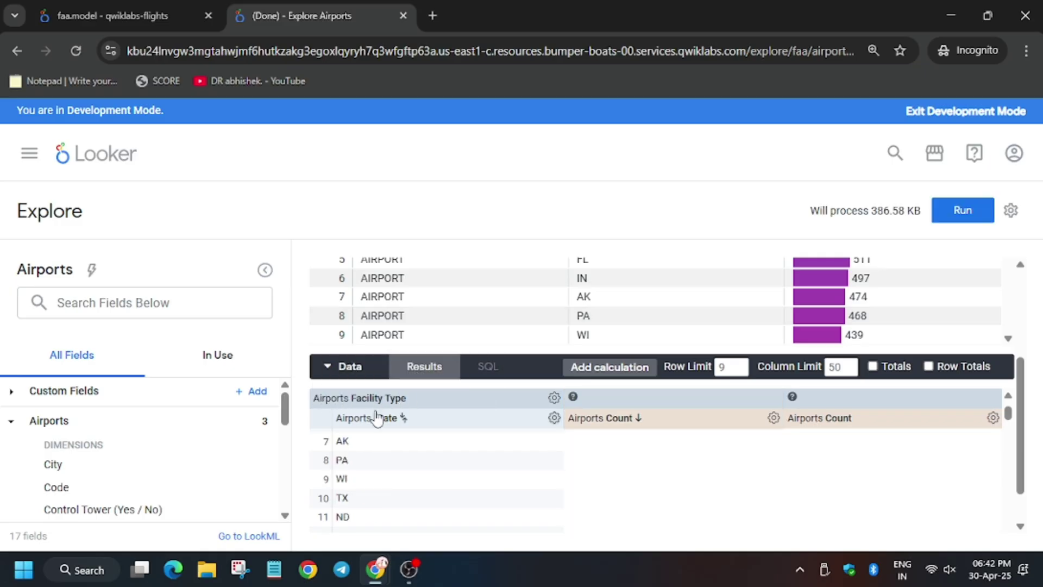
Sort the pivoted results by Airports Facility Type in ascending order and run the query.
click(414, 402)
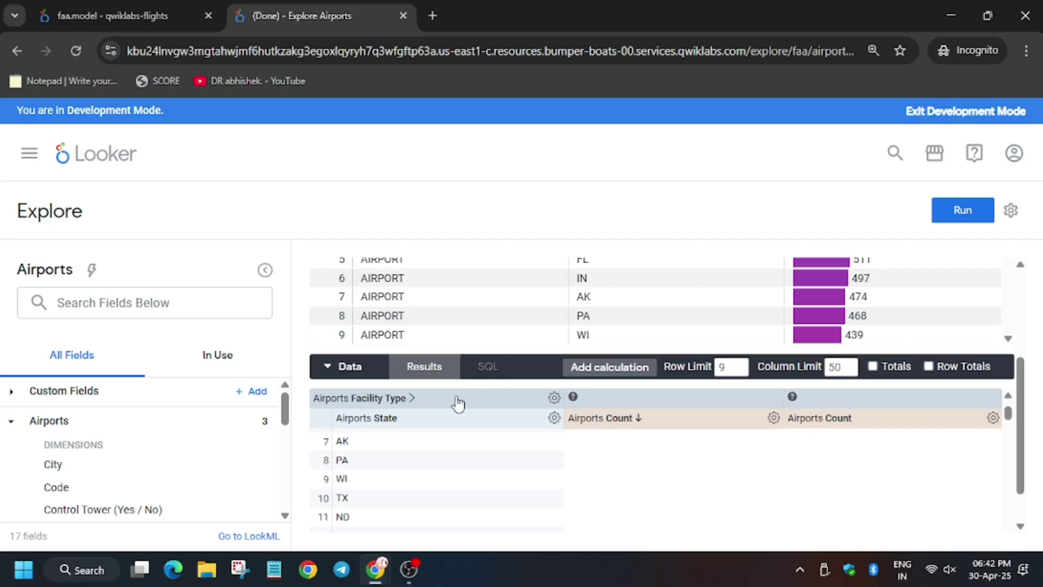
key(alt+Tab)
key(alt+Tab)
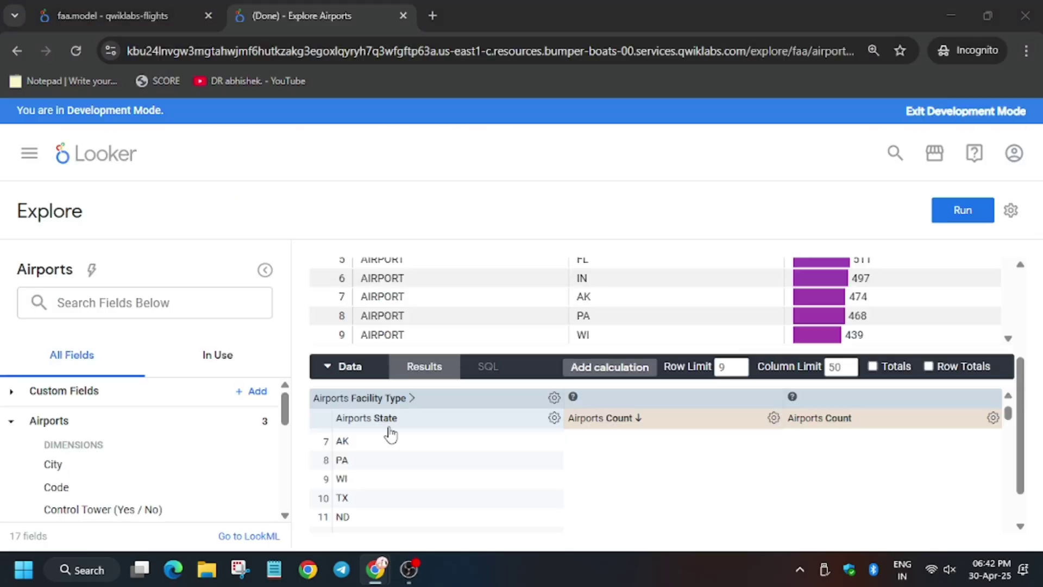
key(ctrl+minus)
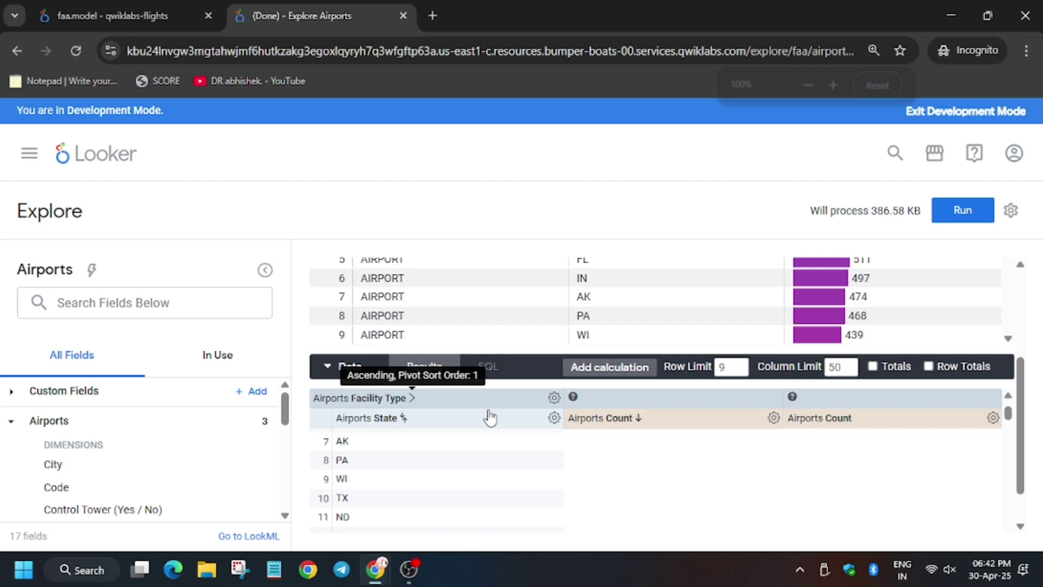
click(970, 199)
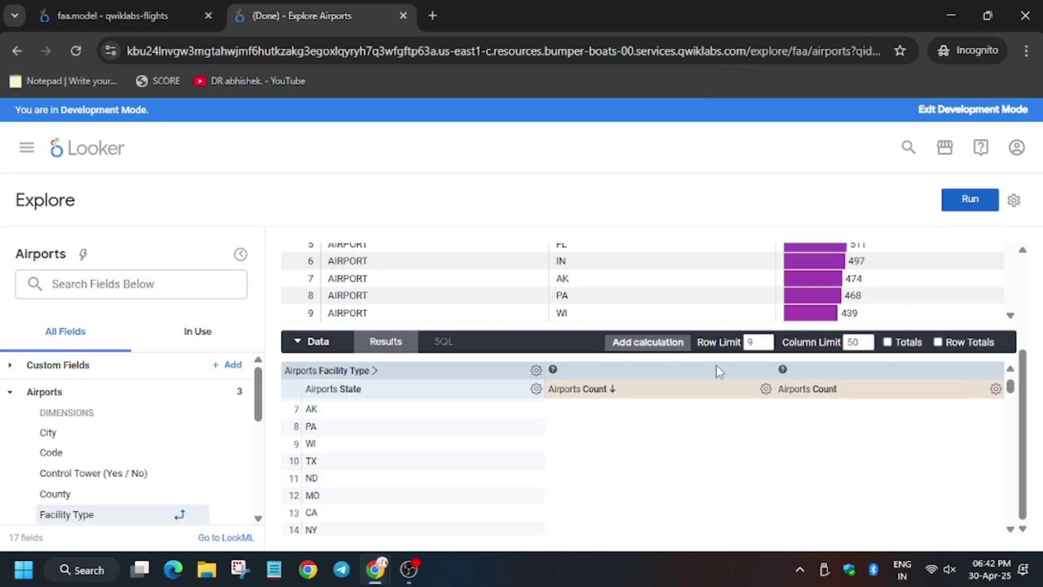
scroll(576, 457, up, 3)
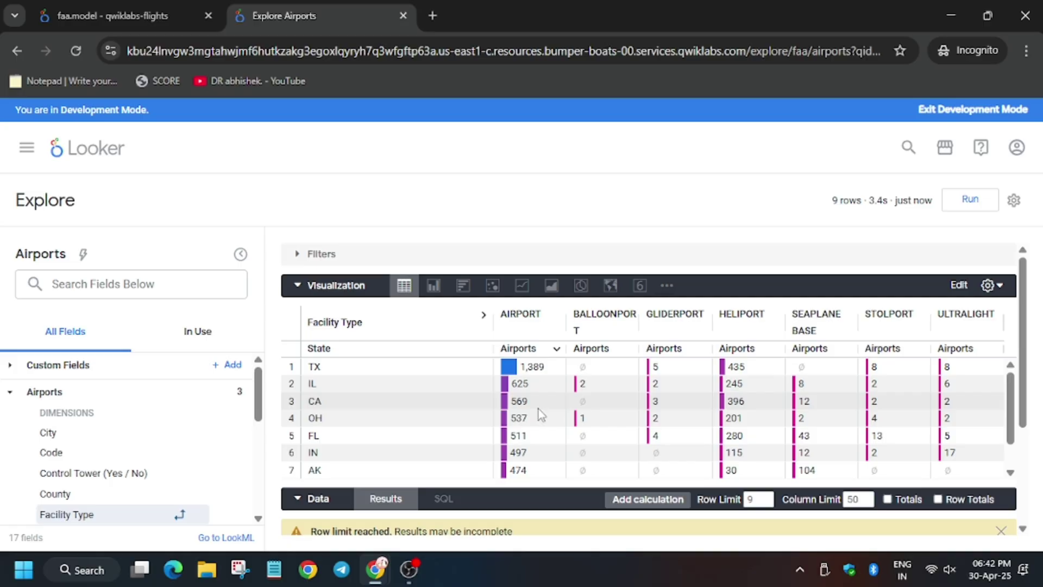
Compare the pivoted facility type table with the sample Look #2 image in the lab instructions.
key(alt+Tab)
scroll(522, 449, down, 10)
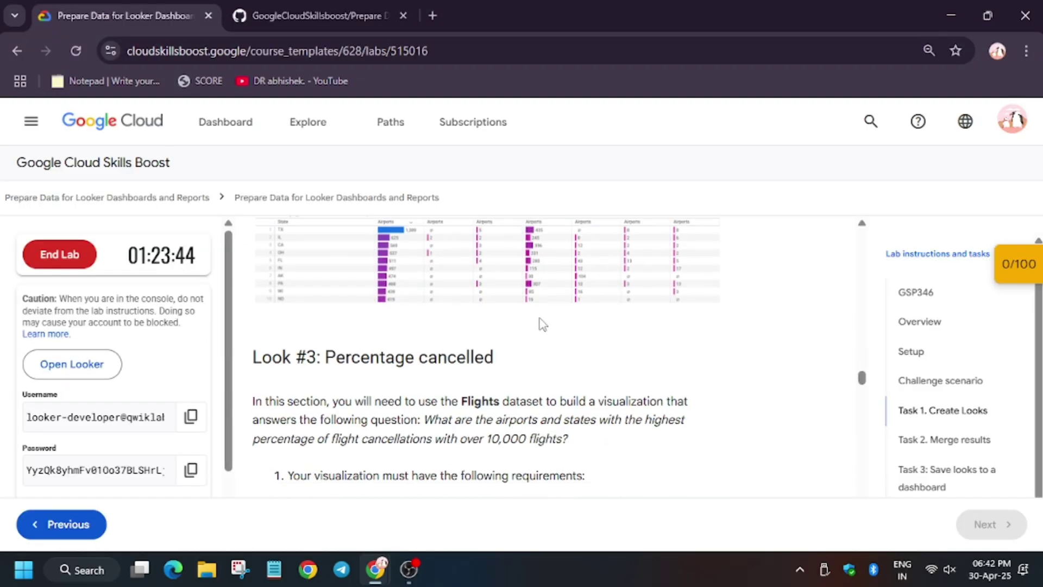
click(557, 289)
key(alt+Tab)
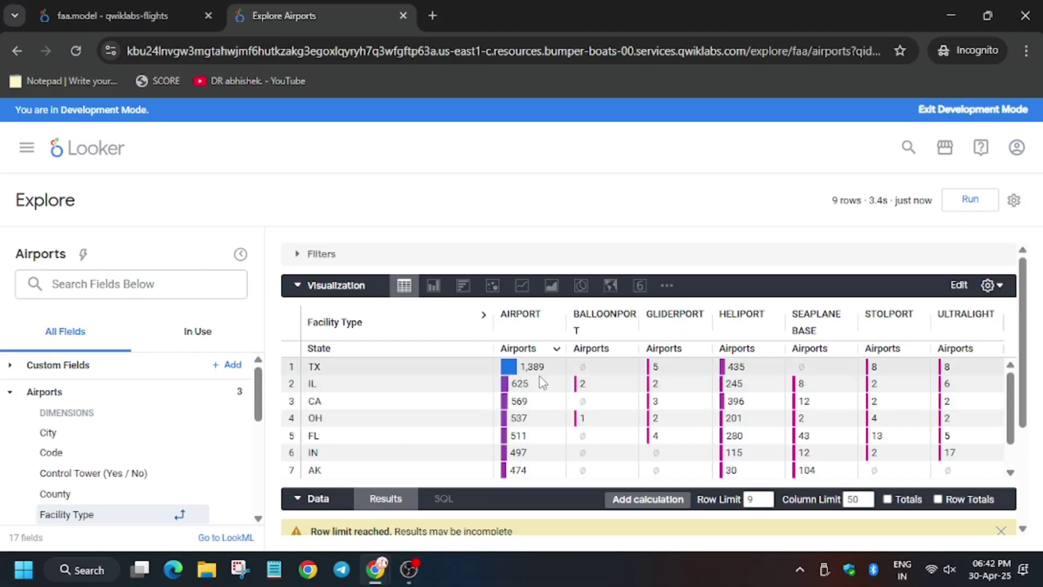
key(alt+Tab)
click(538, 366)
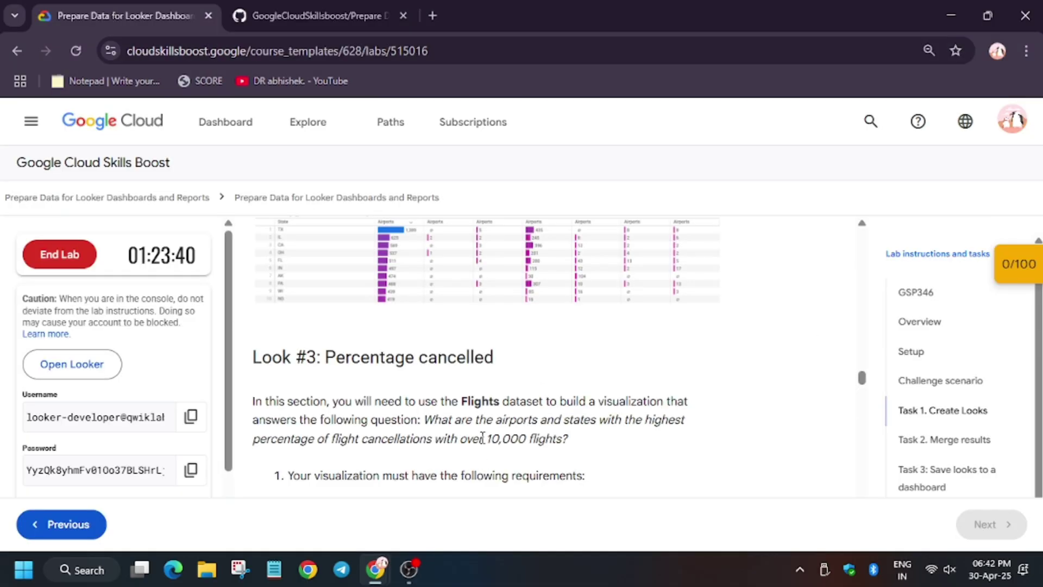
Save the pivoted table as a Look with the title copied from the lab instructions, "Facility Type Breakdown for Top 9 States".
scroll(465, 407, up, 3)
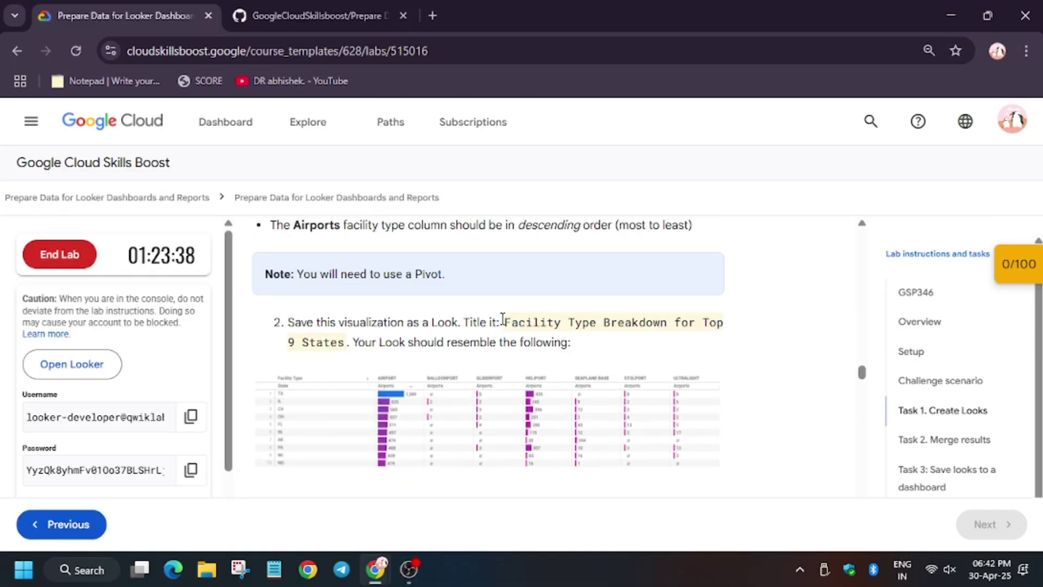
drag(505, 323, 346, 342)
key(ctrl+c)
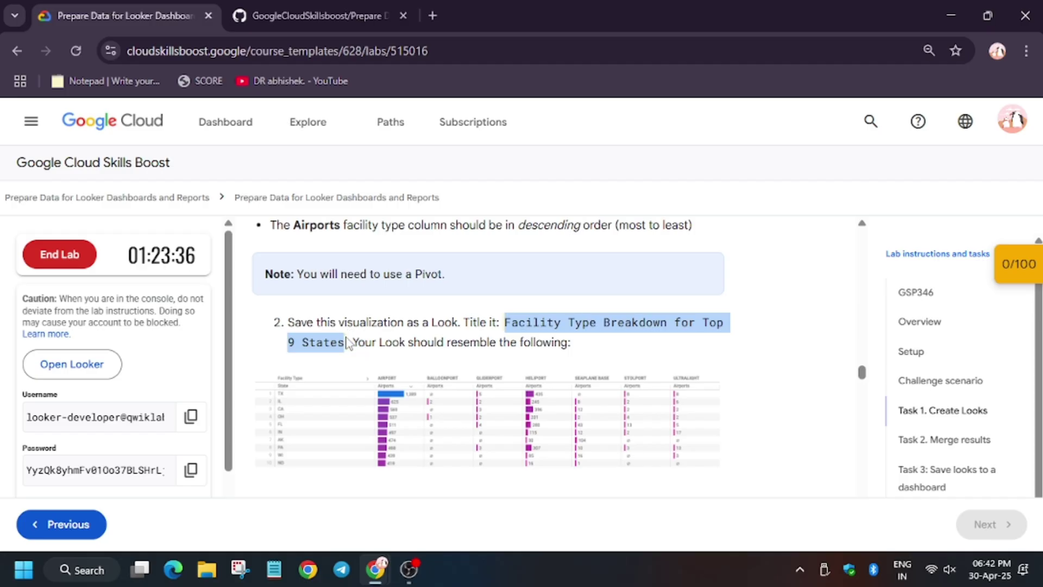
key(alt+Tab)
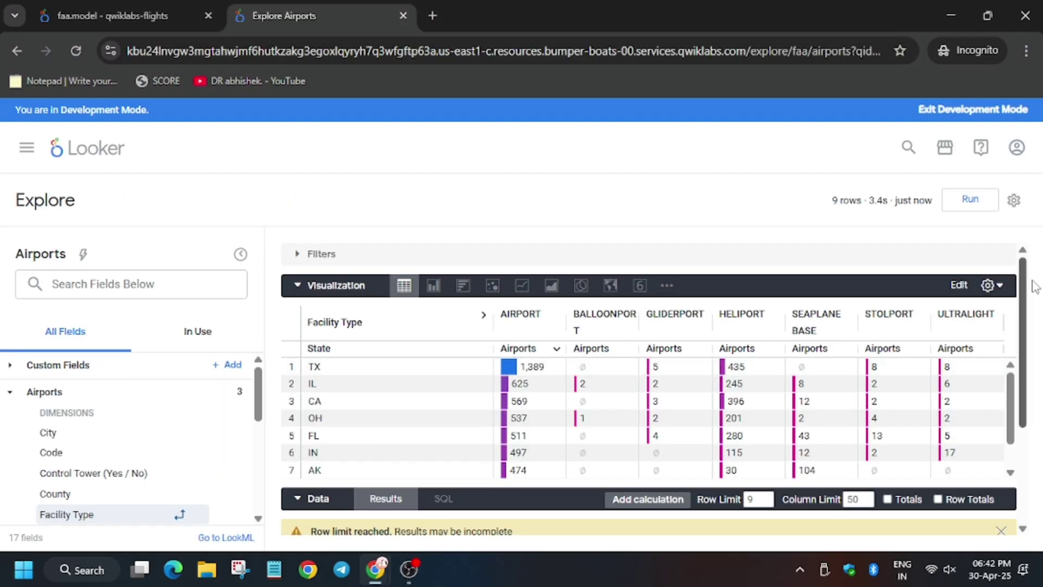
click(1014, 200)
mouse_move(948, 242)
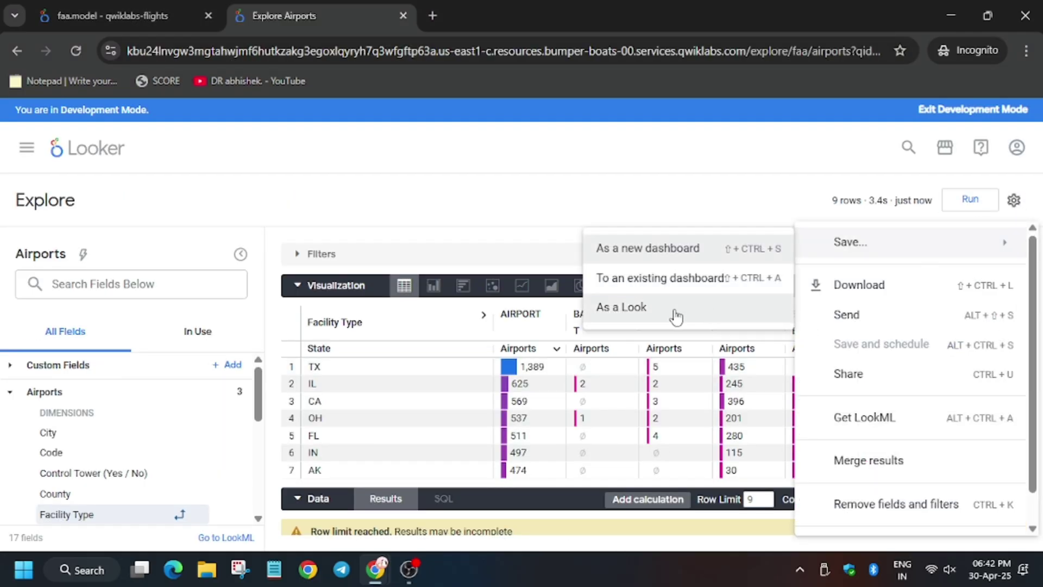
click(673, 309)
key(ctrl+v)
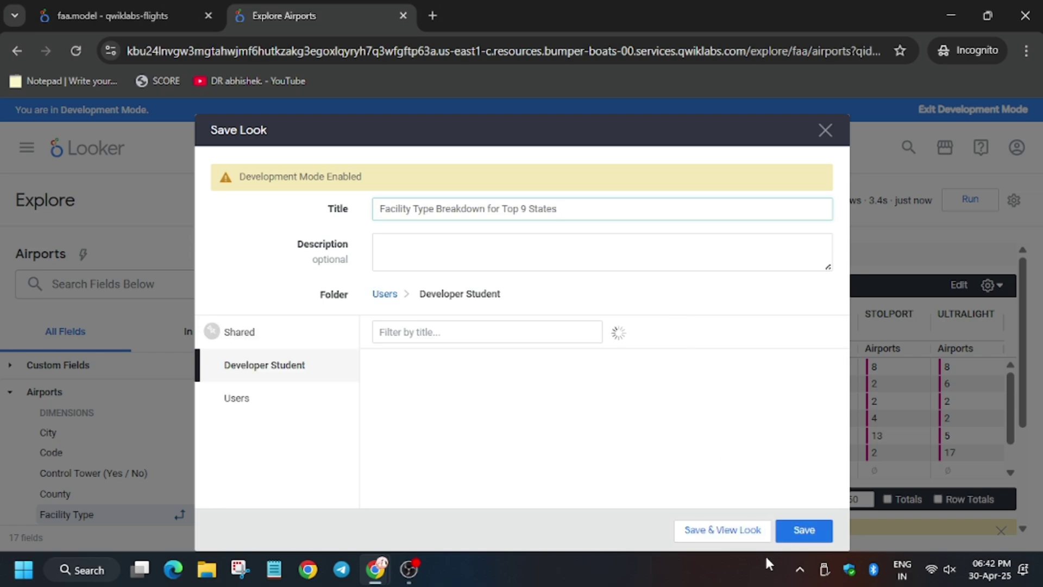
click(803, 530)
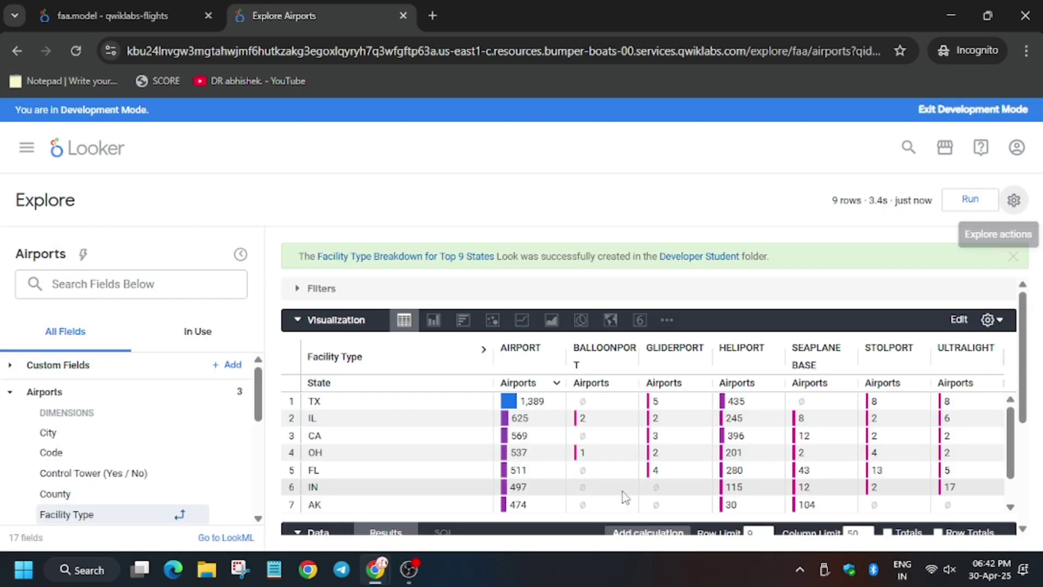
Review the Look #3 requirements in the lab instructions and the LookML for it on the GitHub page.
key(alt+Tab)
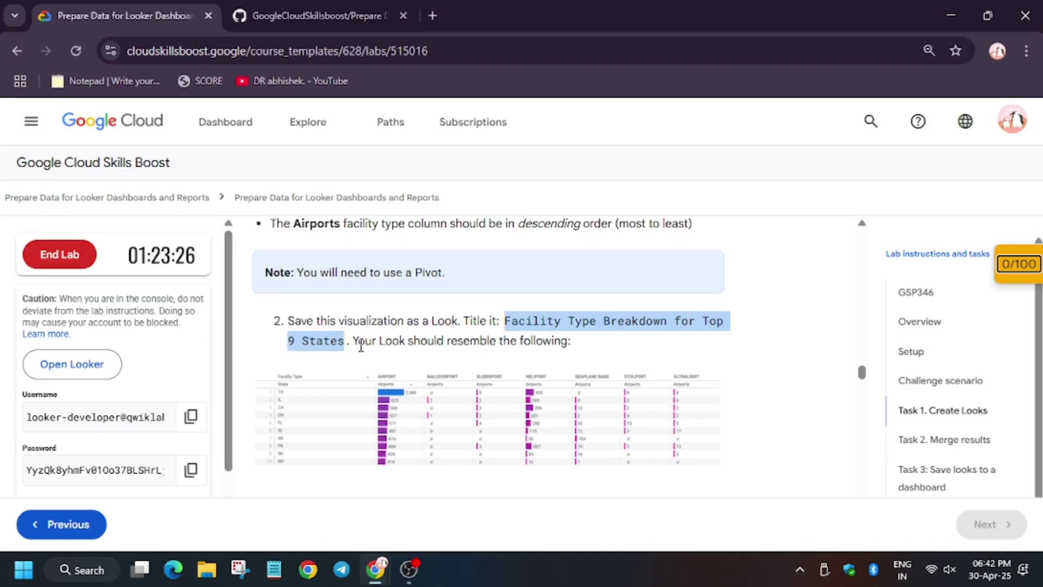
scroll(363, 346, down, 5)
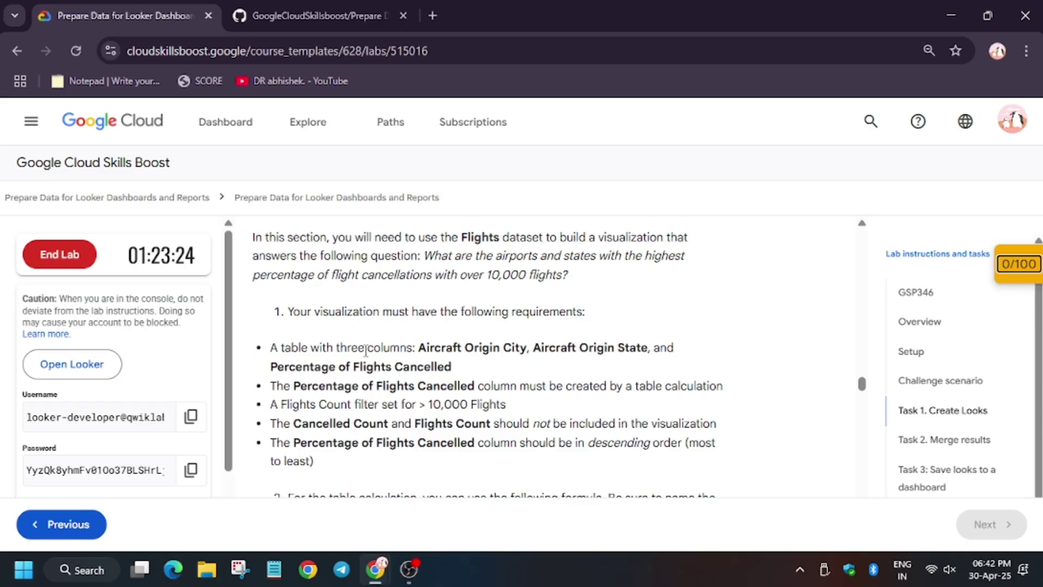
key(alt+Tab)
key(alt+Tab)
key(ctrl+Tab)
scroll(887, 365, down, 5)
key(alt+Tab)
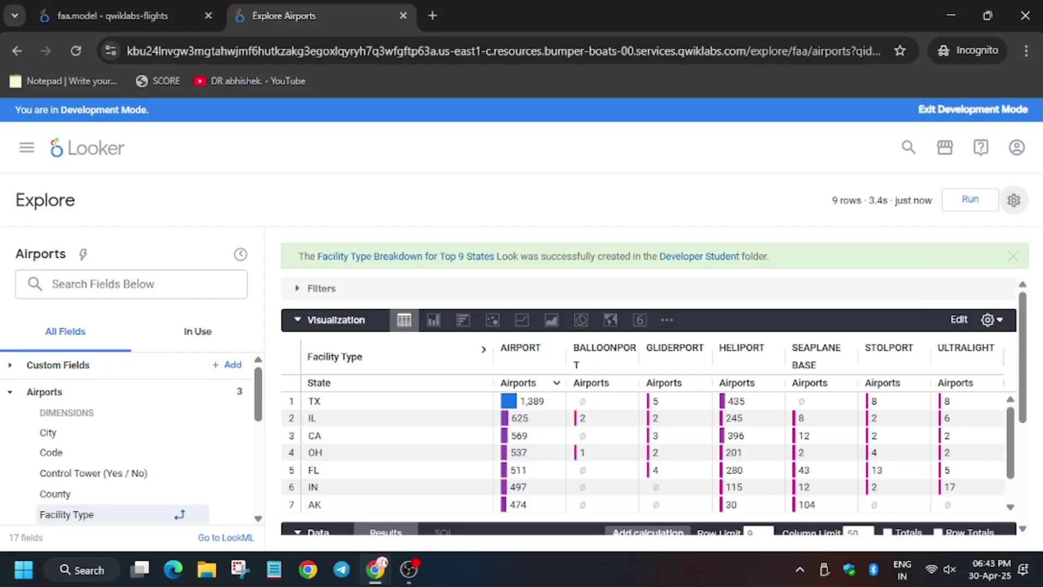
Replace faa.model's refinement with a +flights start_from_here query using aircraft_origin.city, aircraft_origin.state, cancelled_count and count, and save the file.
click(403, 16)
drag(327, 423, 415, 482)
text(explore: +flights {    query: start_from_here{     dimensions: [aircraft_origin.city, aircraft_origin.state]     measures: [cancelled_count, count]   } })
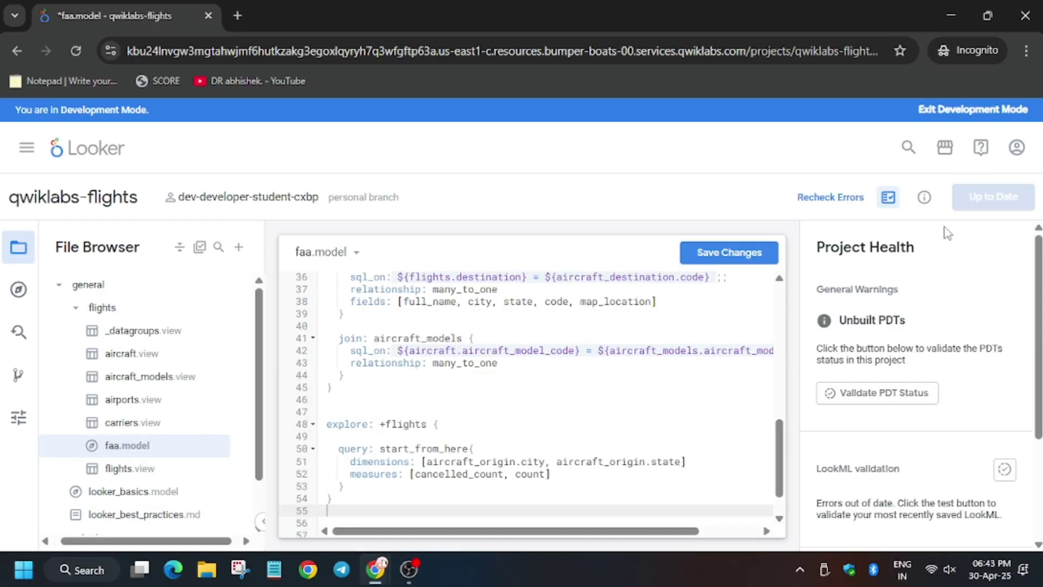
key(ctrl+s)
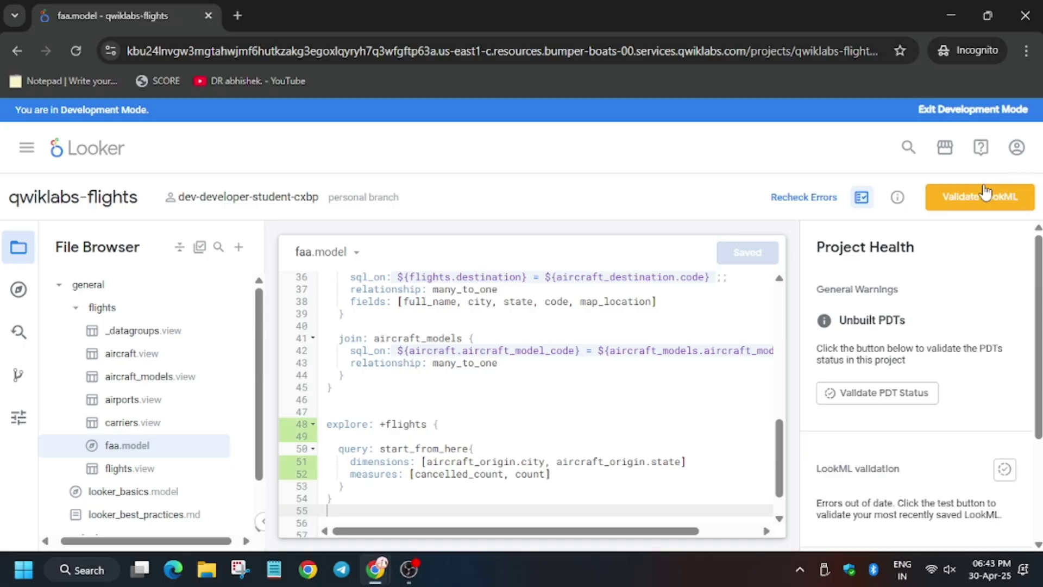
Validate the LookML, commit the faa.model change with the message "hope u are enjoying", and deploy it.
click(977, 194)
click(965, 201)
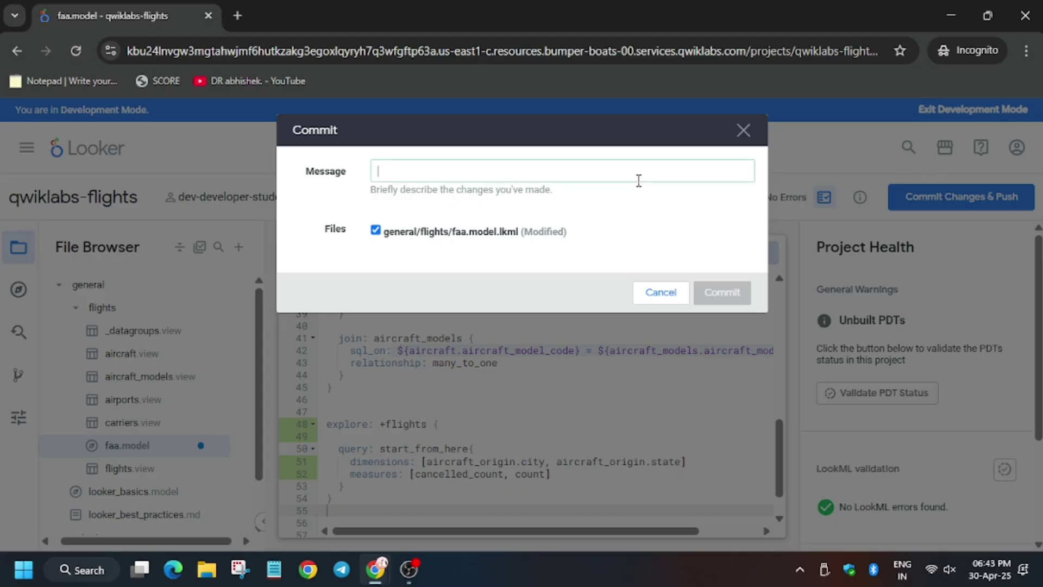
text(I)
key(BackSpace)
text(hope u are enjoying)
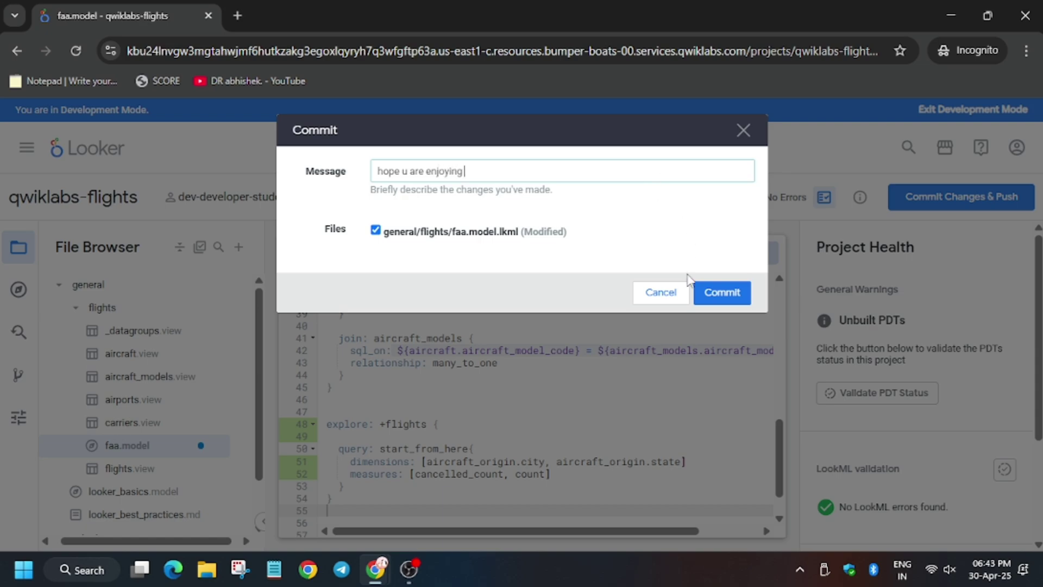
click(711, 291)
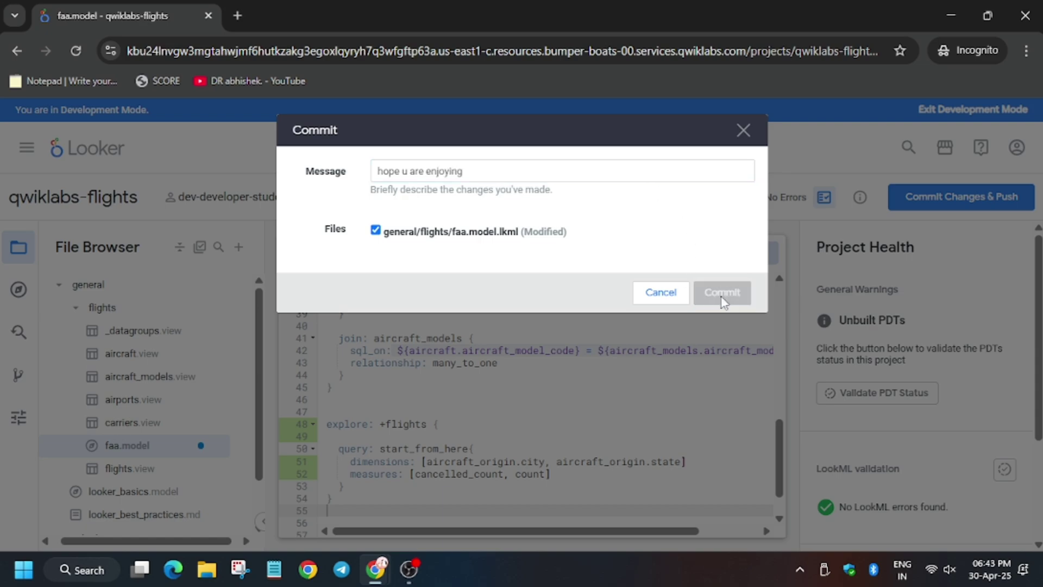
click(972, 202)
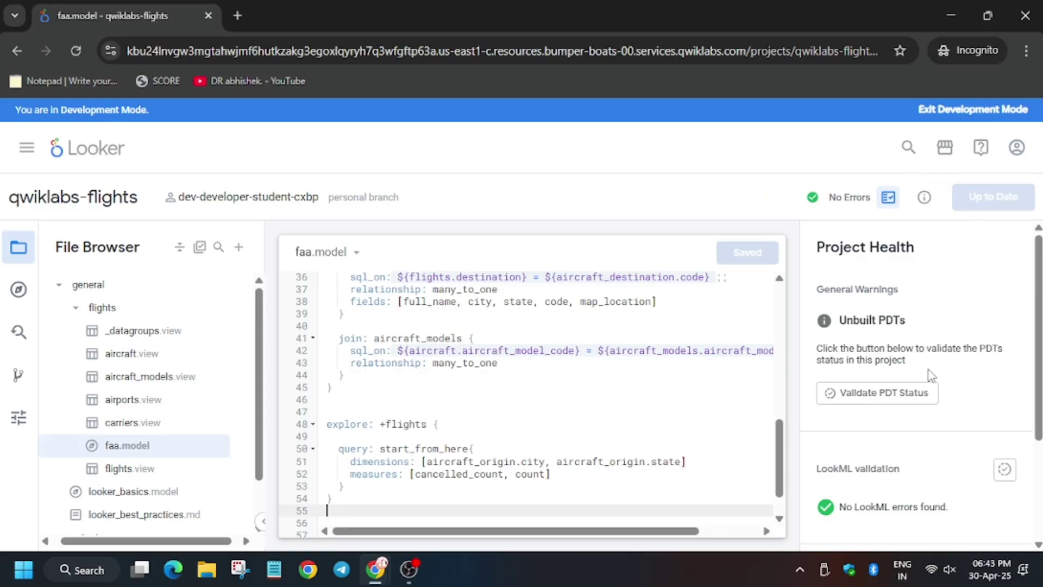
Open the Looker home page in a new browser tab and show the list of Explores.
middle_click(79, 154)
click(379, 7)
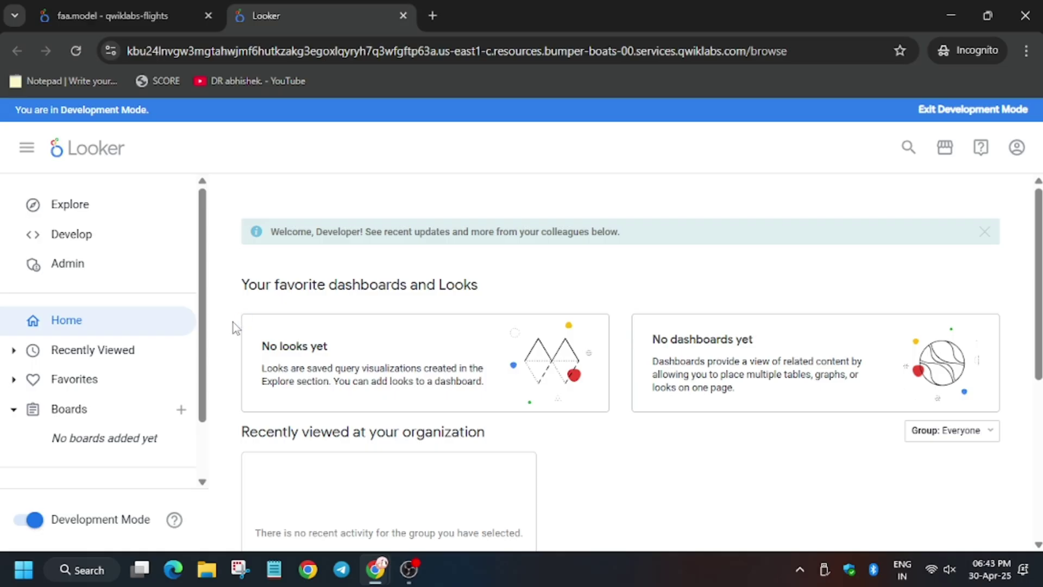
click(74, 241)
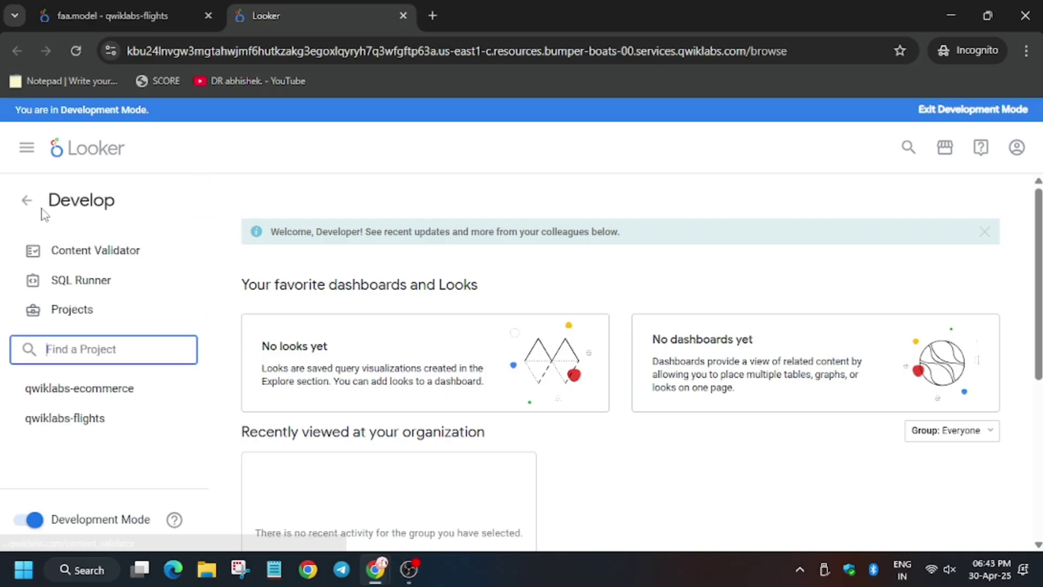
click(29, 201)
click(59, 211)
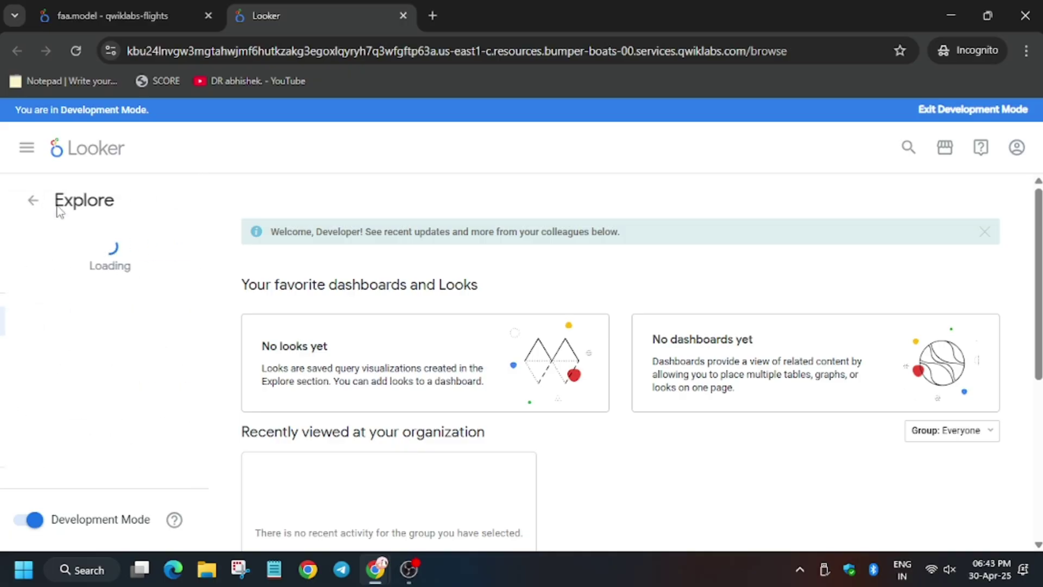
Check which dataset and requirements the lab instructions specify for Look #3, Percentage cancelled.
key(alt+Tab)
click(90, 14)
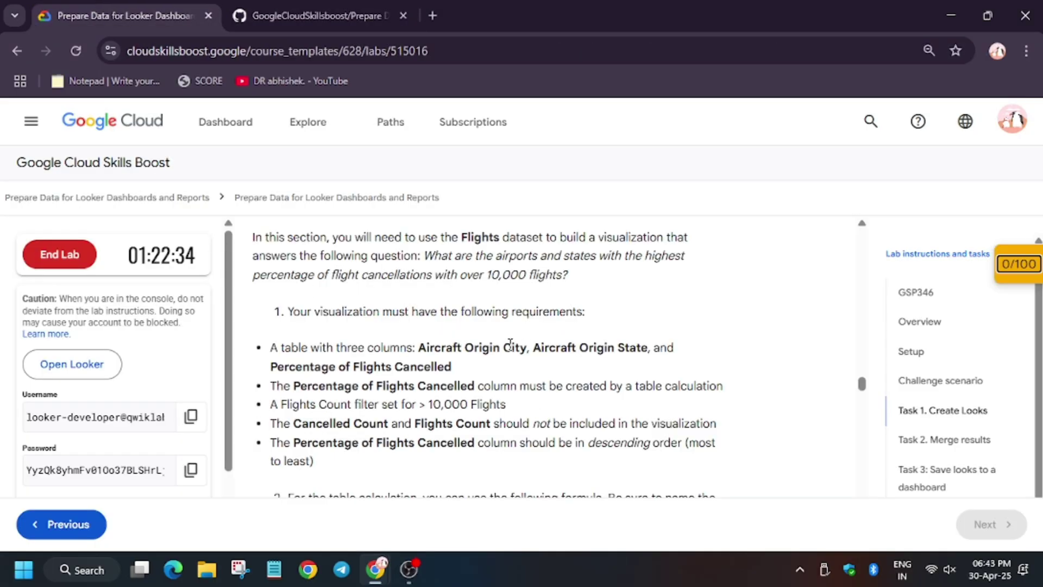
scroll(511, 352, down, 6)
scroll(508, 350, up, 9)
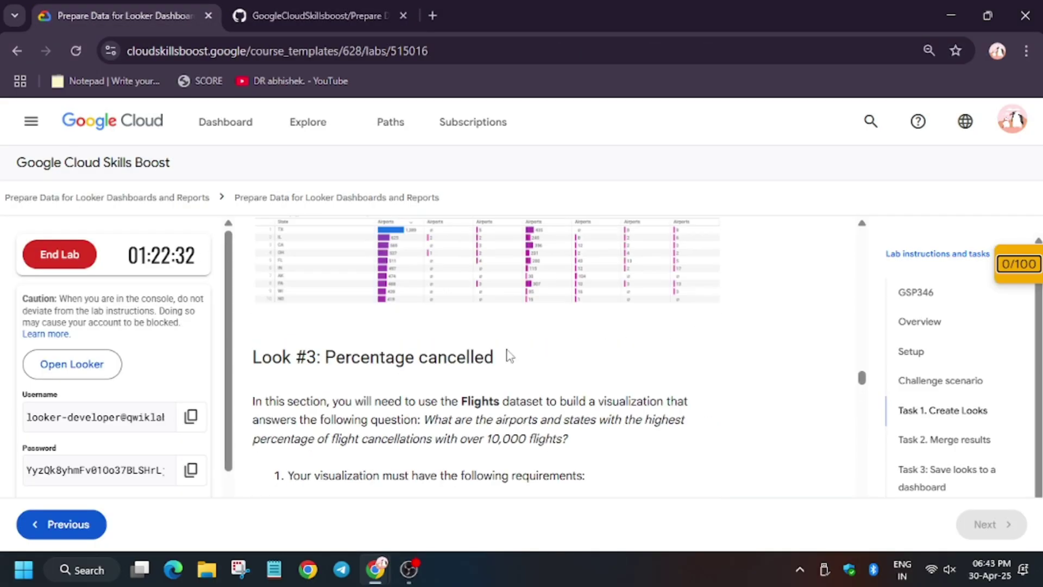
scroll(509, 356, up, 5)
scroll(505, 357, down, 5)
scroll(512, 414, up, 15)
scroll(407, 362, down, 6)
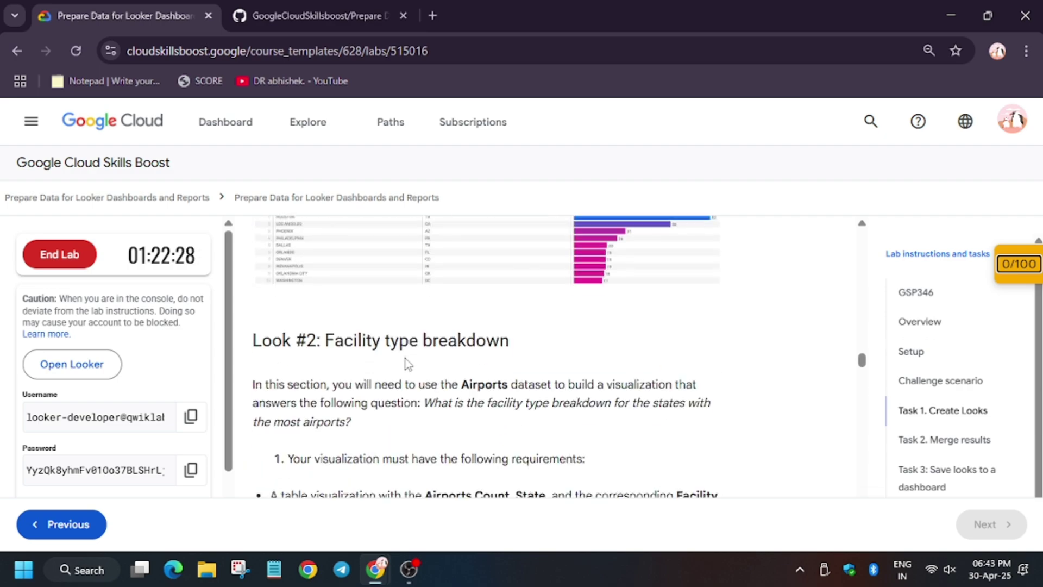
scroll(510, 380, down, 8)
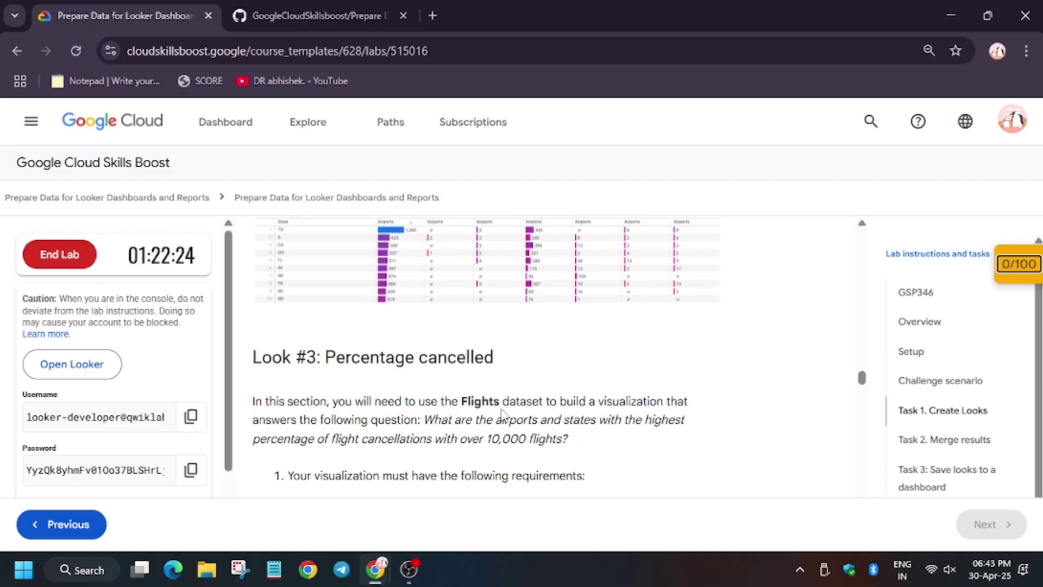
Switch to Looker, open the FAA Flights Explore and load its Start From Here quick start query.
key(alt+Tab)
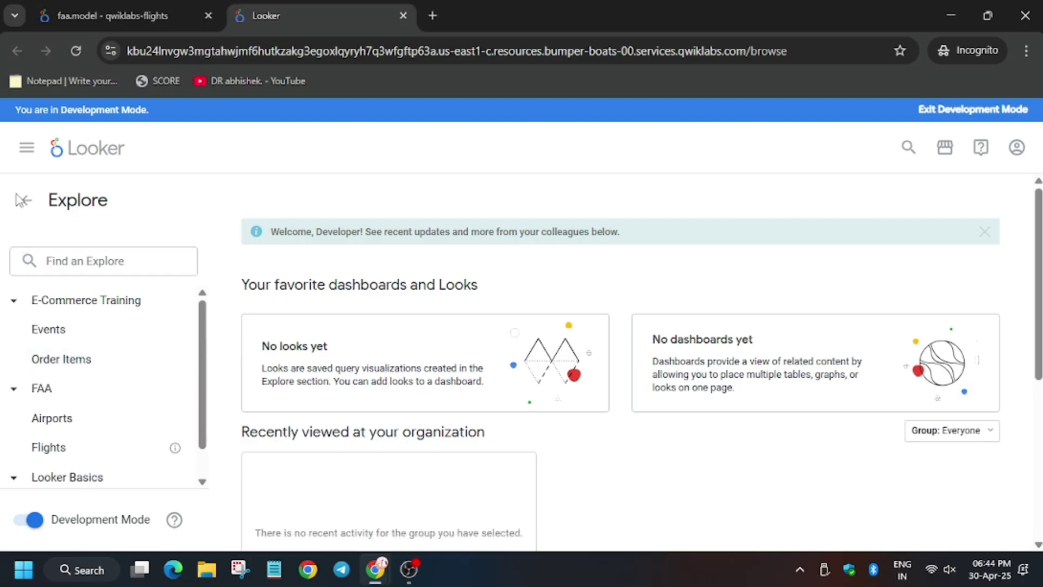
click(28, 205)
click(123, 210)
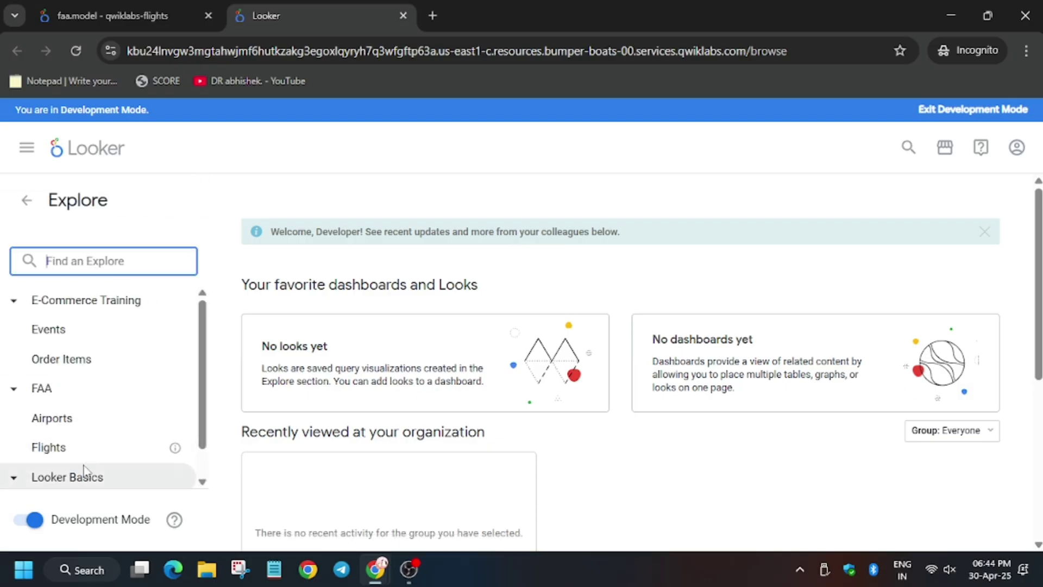
click(76, 447)
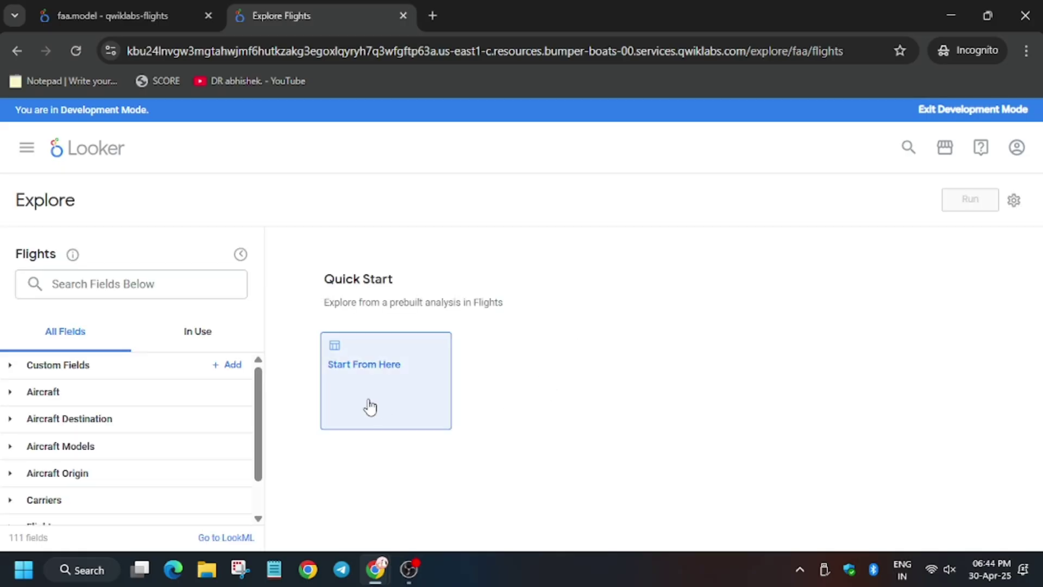
click(369, 407)
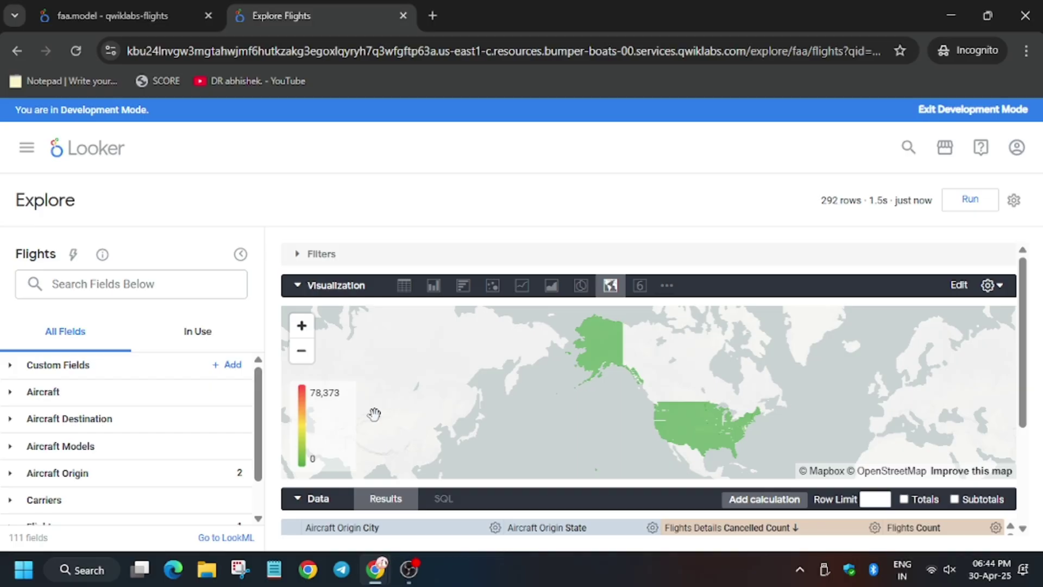
Filter the query to a Flights Count greater than 10000, as the Look #3 requirements specify.
click(995, 527)
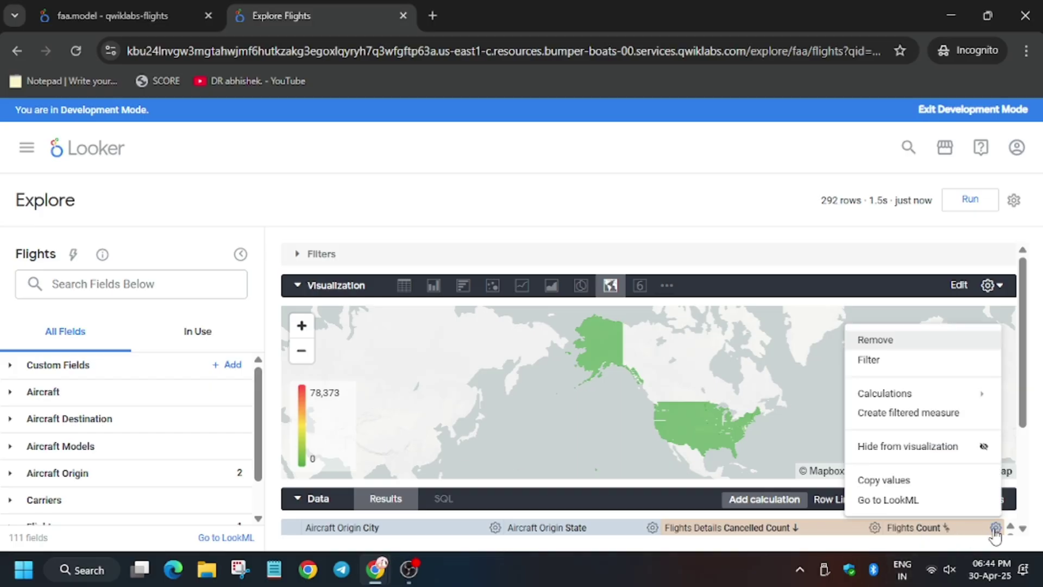
click(881, 359)
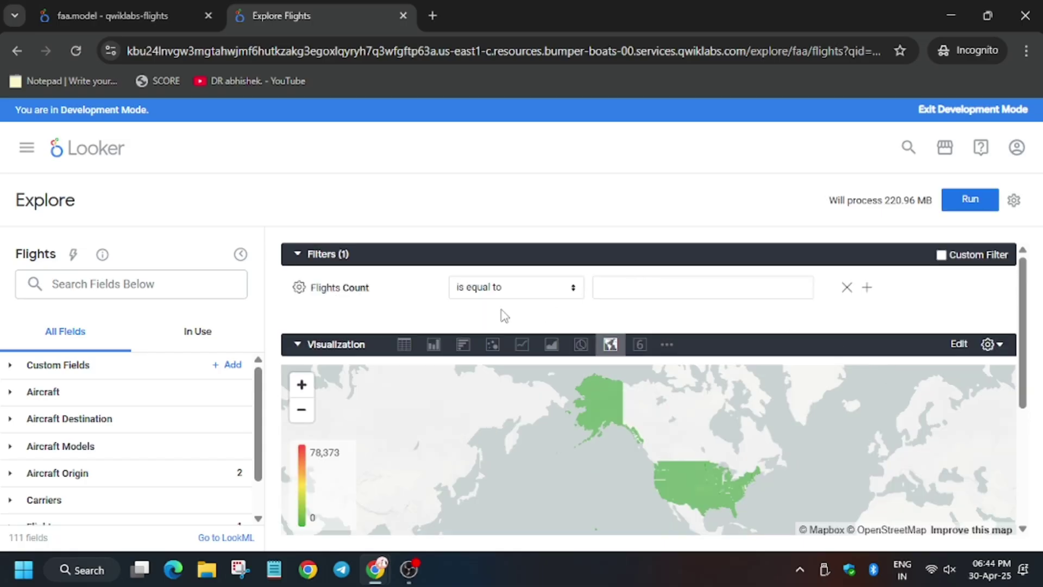
key(alt+Tab)
scroll(478, 391, down, 3)
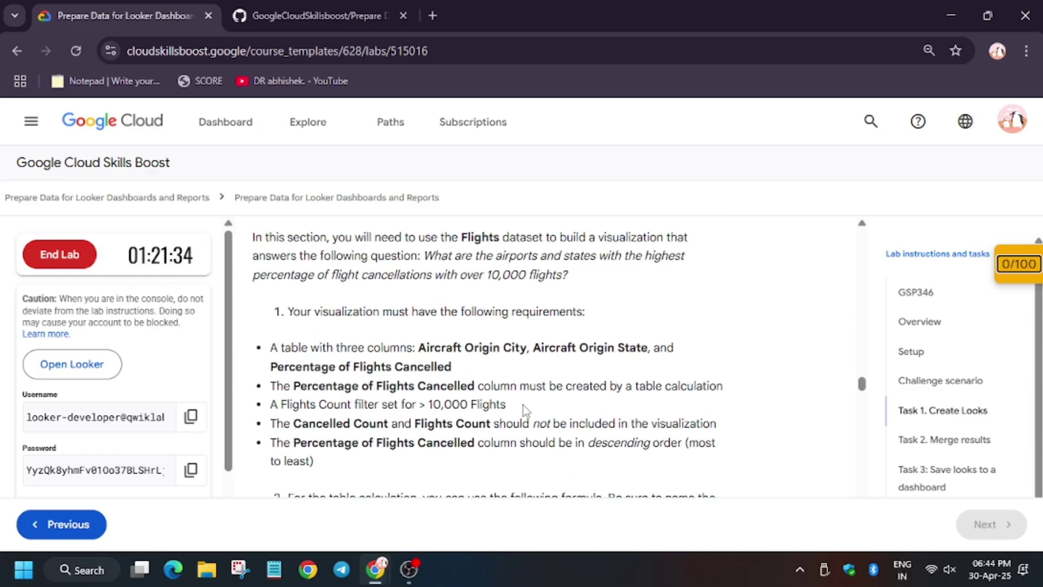
key(alt+Tab)
click(463, 288)
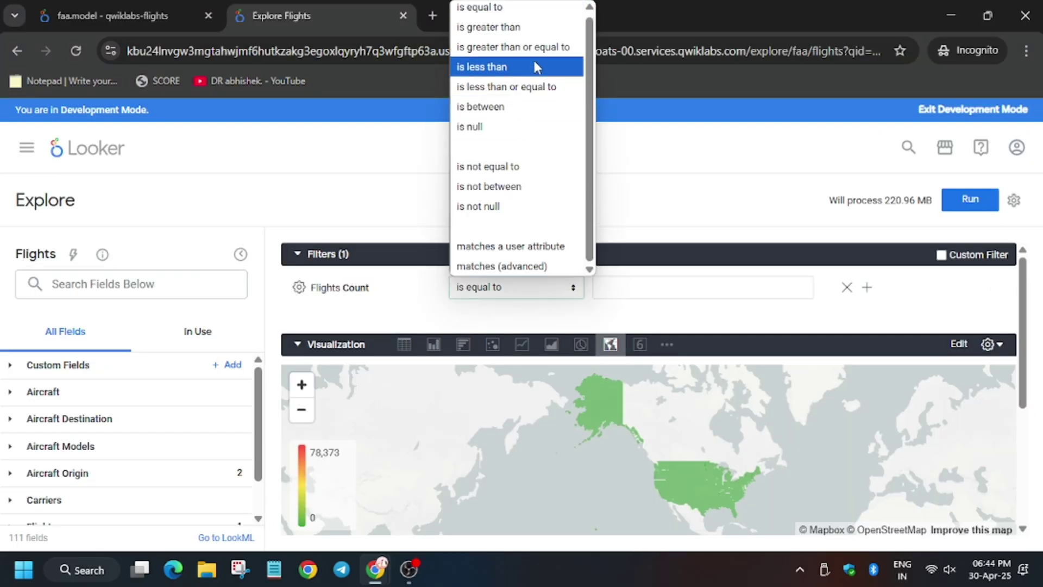
click(538, 29)
click(660, 293)
text(10000)
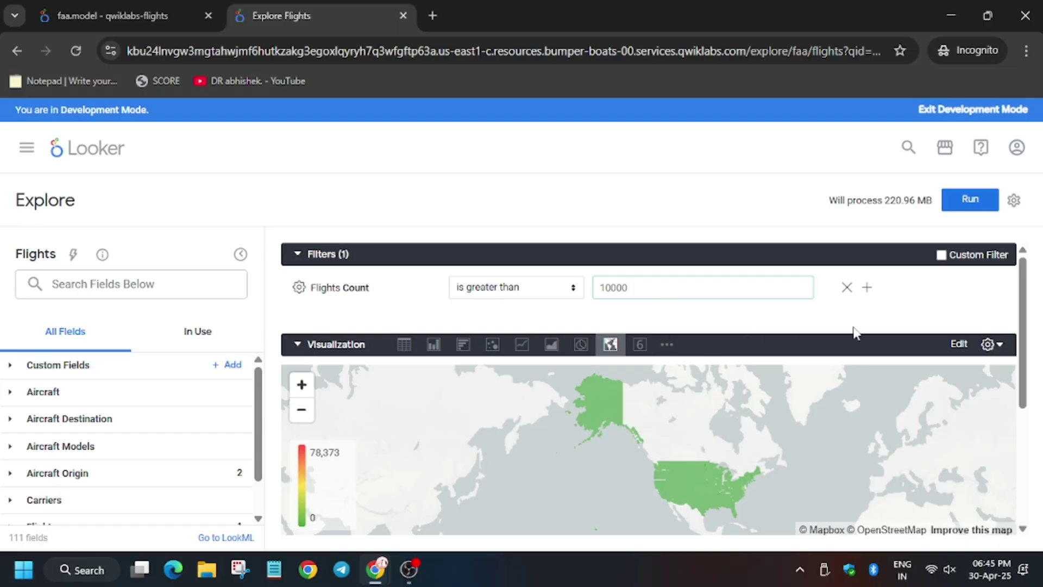
Check the remaining Look #3 requirements in the lab instructions and change the visualization to a table.
key(alt+Tab)
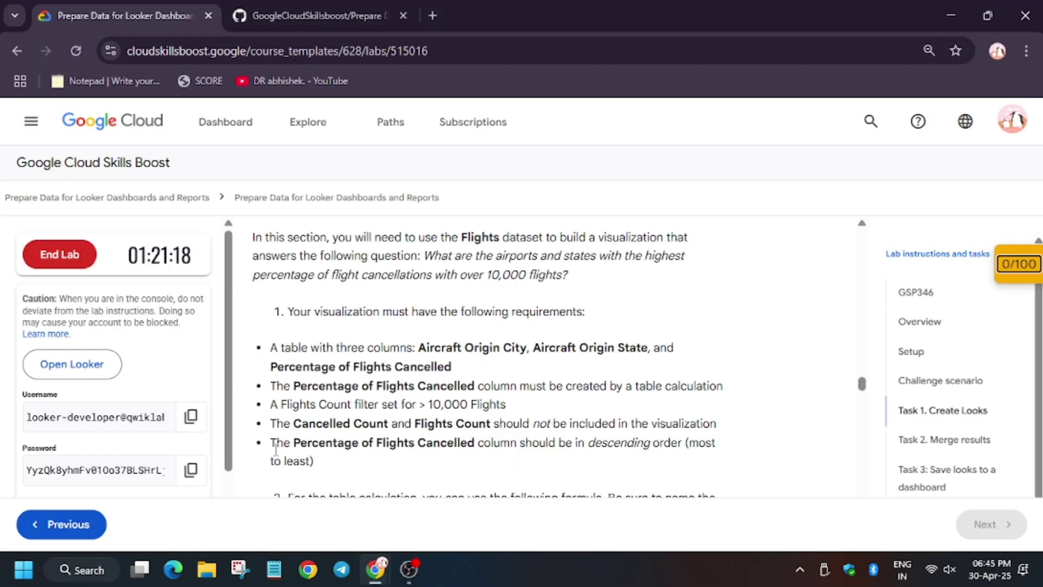
scroll(275, 451, down, 2)
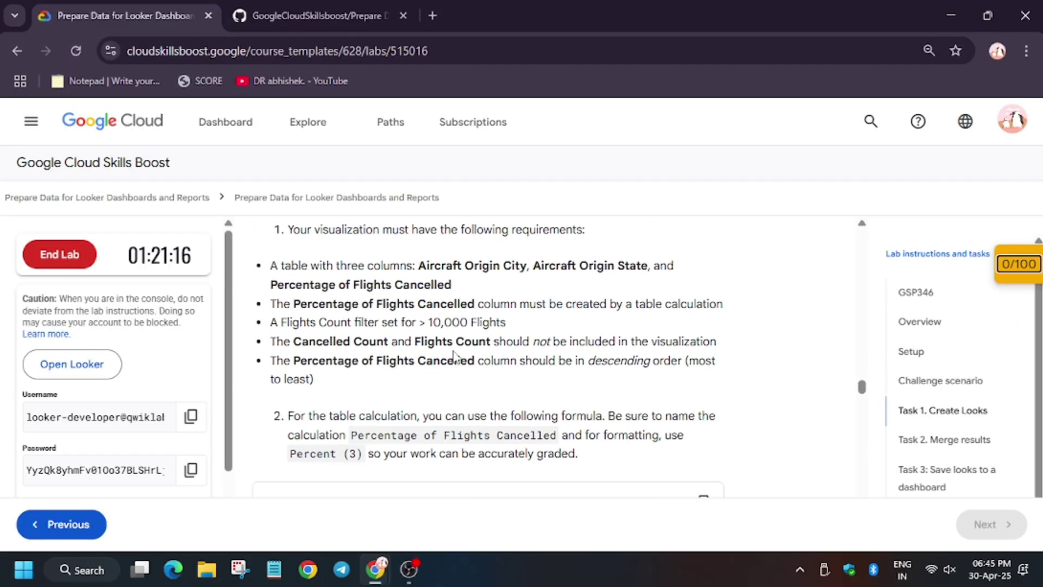
key(alt+Tab)
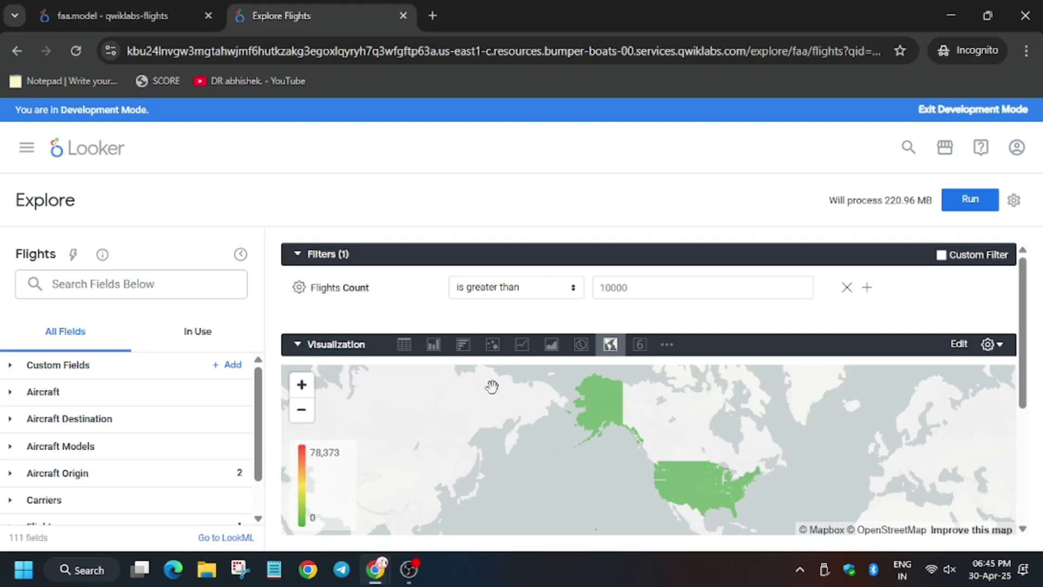
click(404, 345)
scroll(892, 402, down, 3)
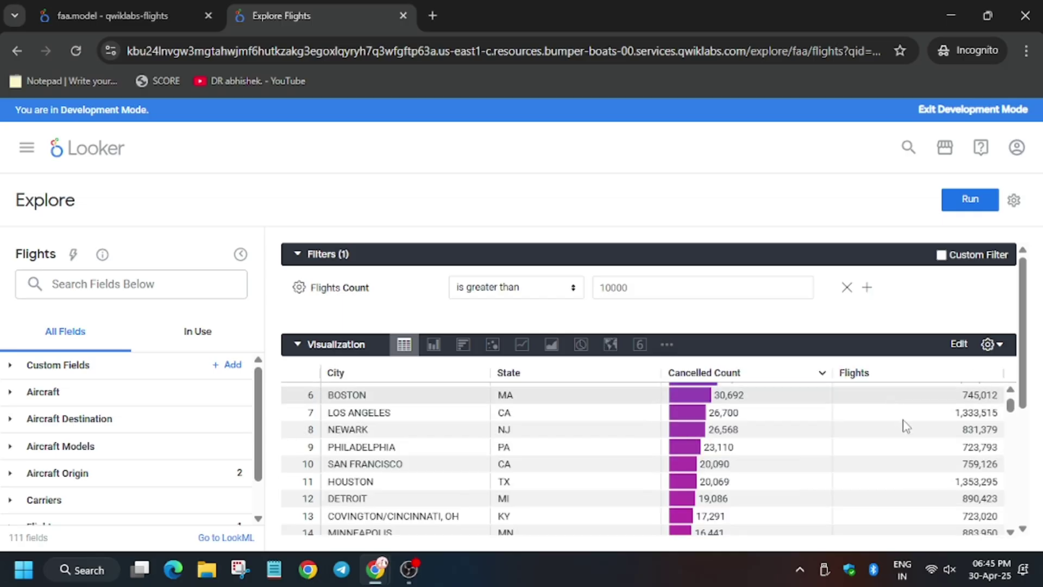
Create a table calculation using the lab's formula ${flights.cancelled_count}/${flights.count}.
click(232, 372)
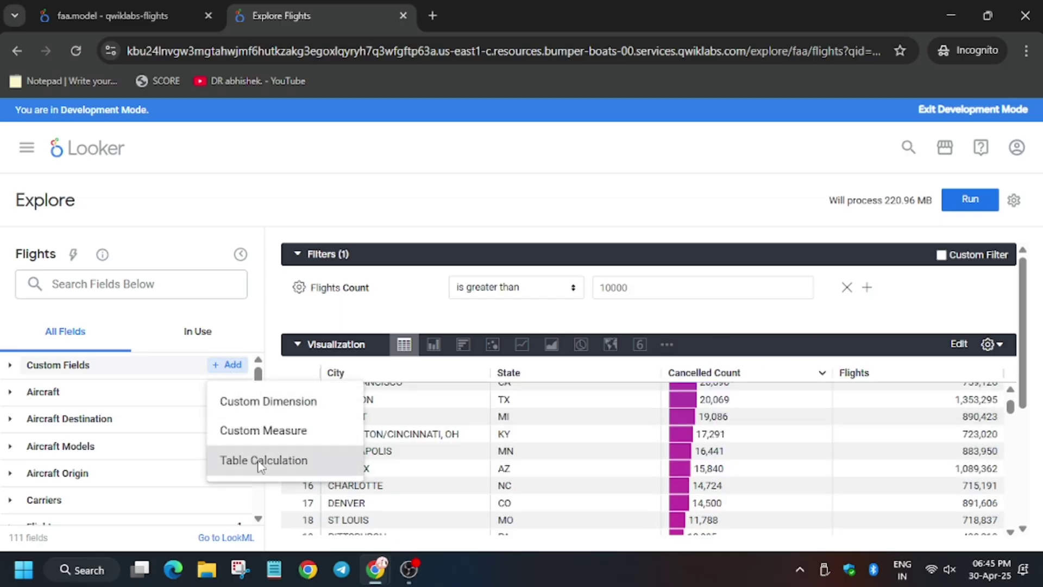
click(262, 461)
key(alt+Tab)
scroll(329, 445, down, 3)
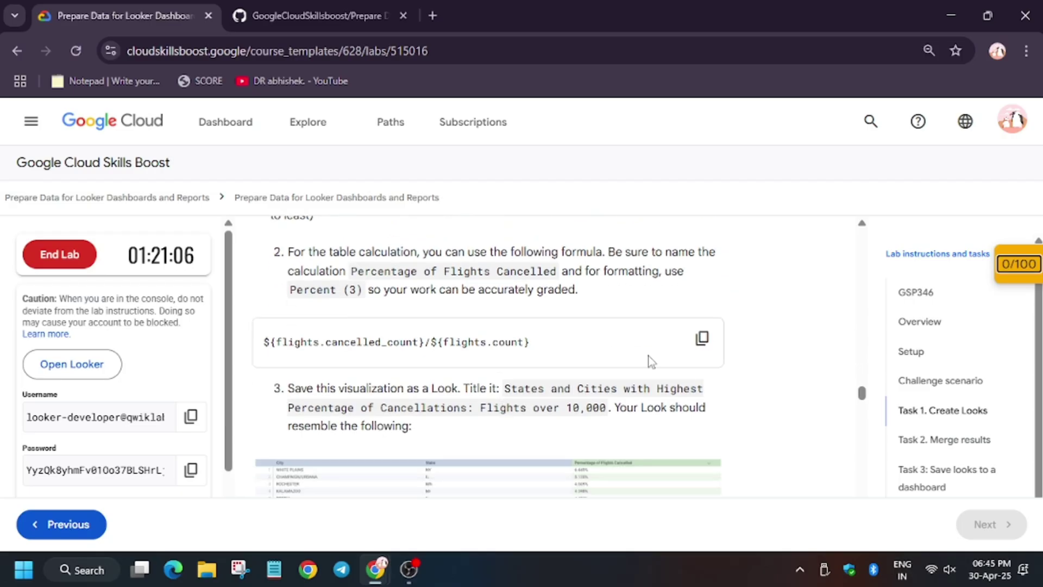
click(706, 351)
key(alt+Tab)
key(ctrl+v)
Check the required formatting in the lab instructions and set the table calculation's format to Percent with 3 decimals.
scroll(438, 399, down, 3)
key(alt+Tab)
scroll(602, 403, down, 5)
scroll(600, 406, up, 5)
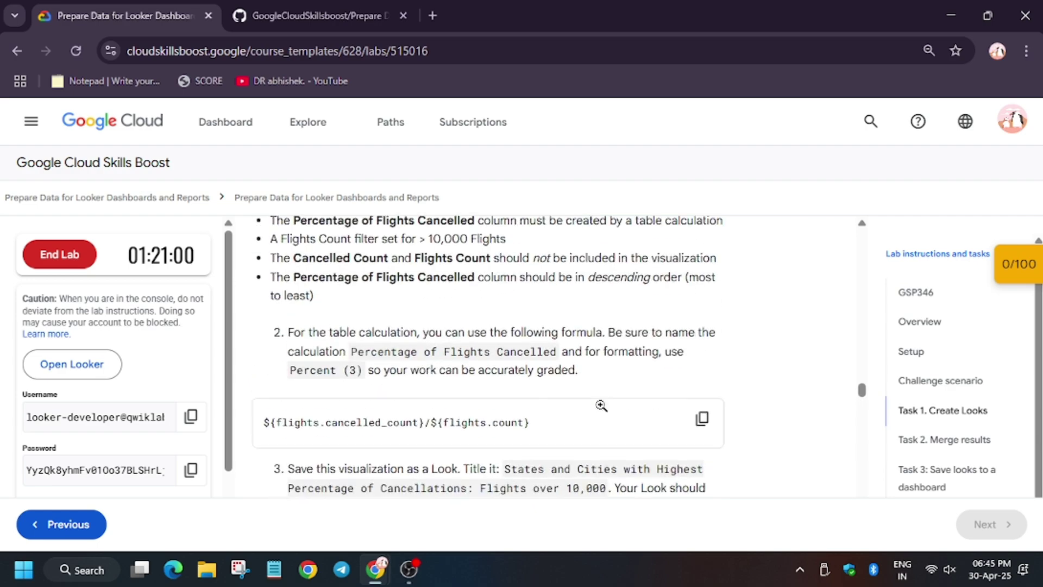
key(alt+Tab)
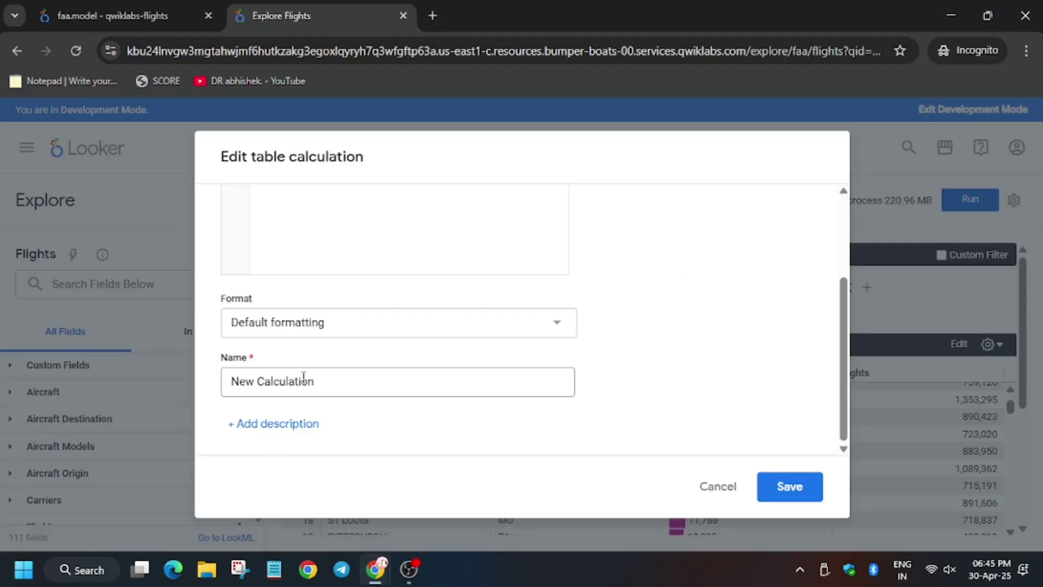
click(353, 324)
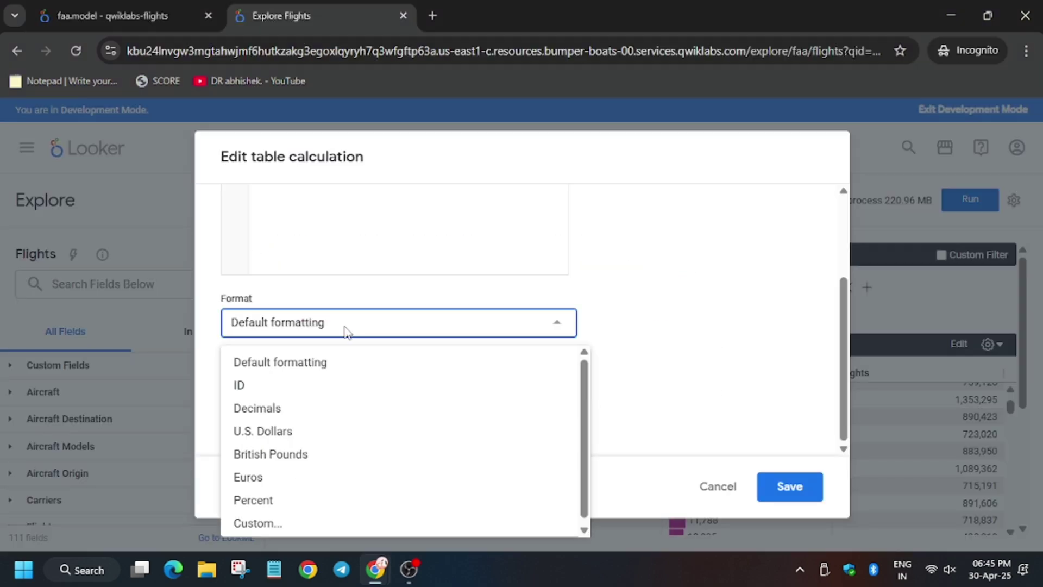
click(279, 500)
click(613, 322)
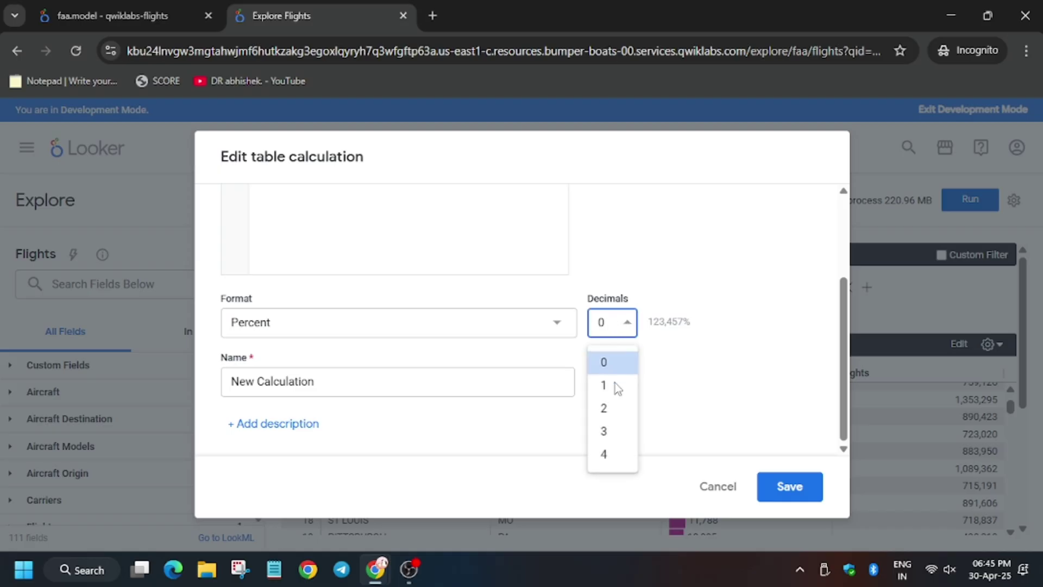
click(607, 432)
Name the calculation "Percentage of Flights Cancelled" using the lab's text, save it, and run the query.
key(alt+Tab)
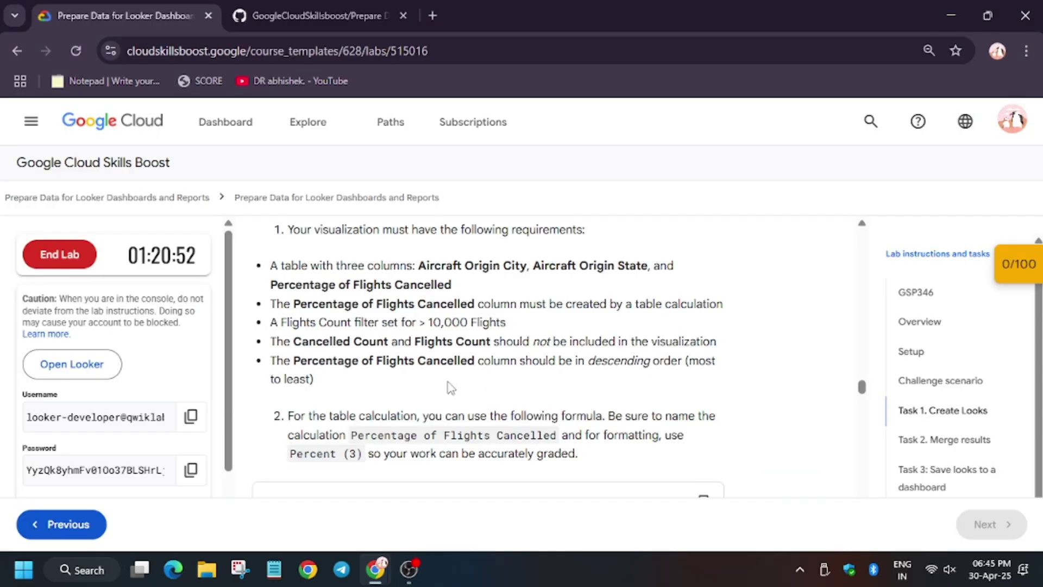
drag(352, 435, 556, 440)
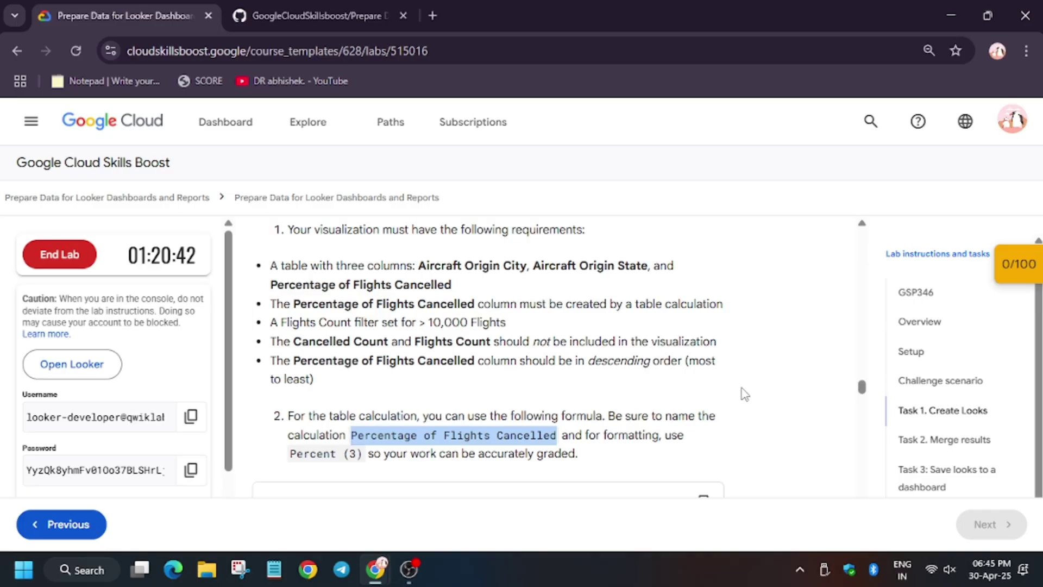
key(alt+Tab)
double_click(394, 387)
key(ctrl+a)
key(ctrl+v)
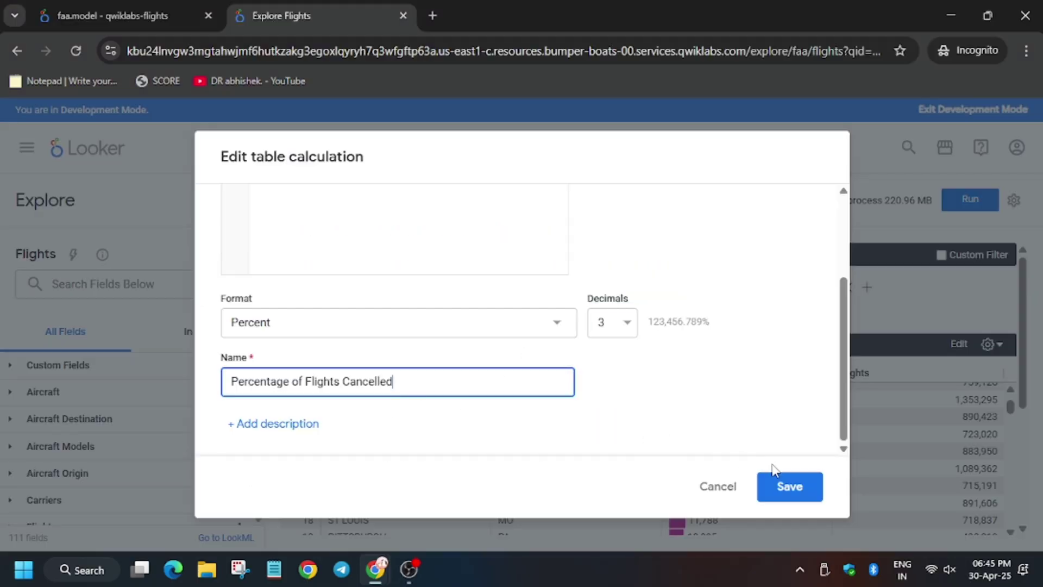
click(786, 501)
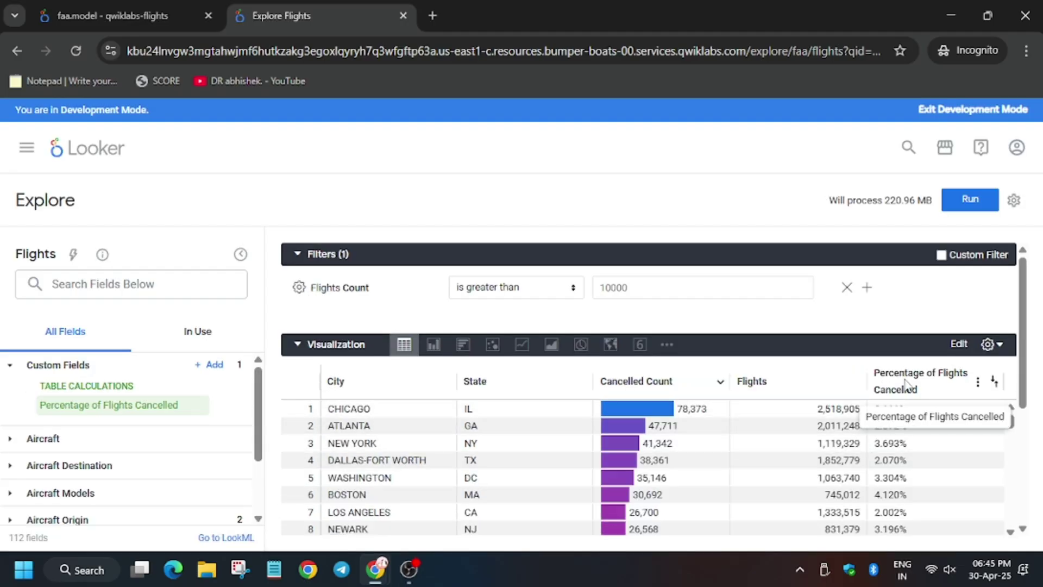
click(955, 199)
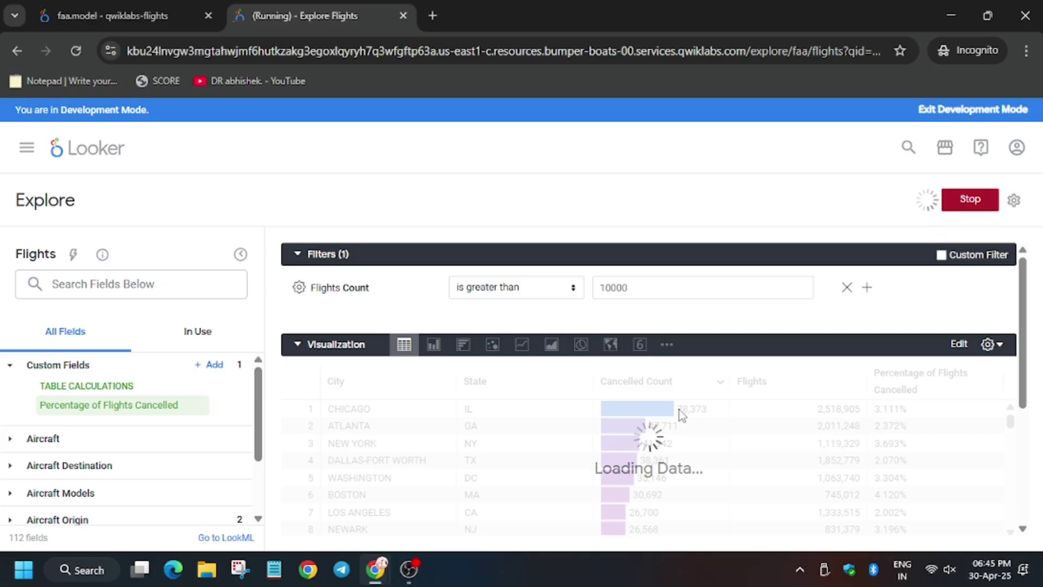
Check the lab's sample image for Look #3 and sort the results by Percentage of Flights Cancelled in descending order.
key(alt+Tab)
scroll(537, 443, down, 1)
scroll(510, 373, down, 5)
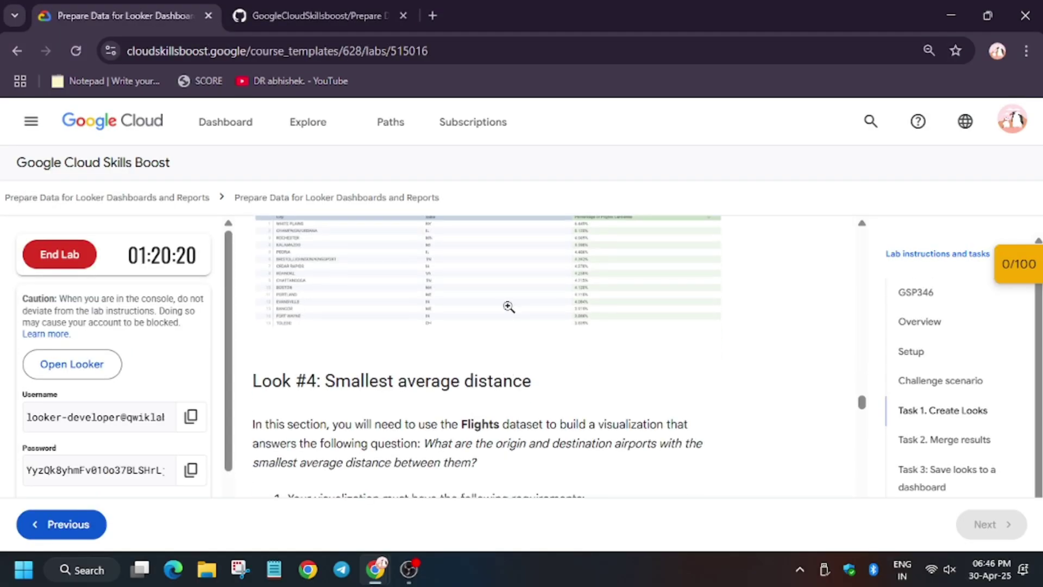
click(509, 306)
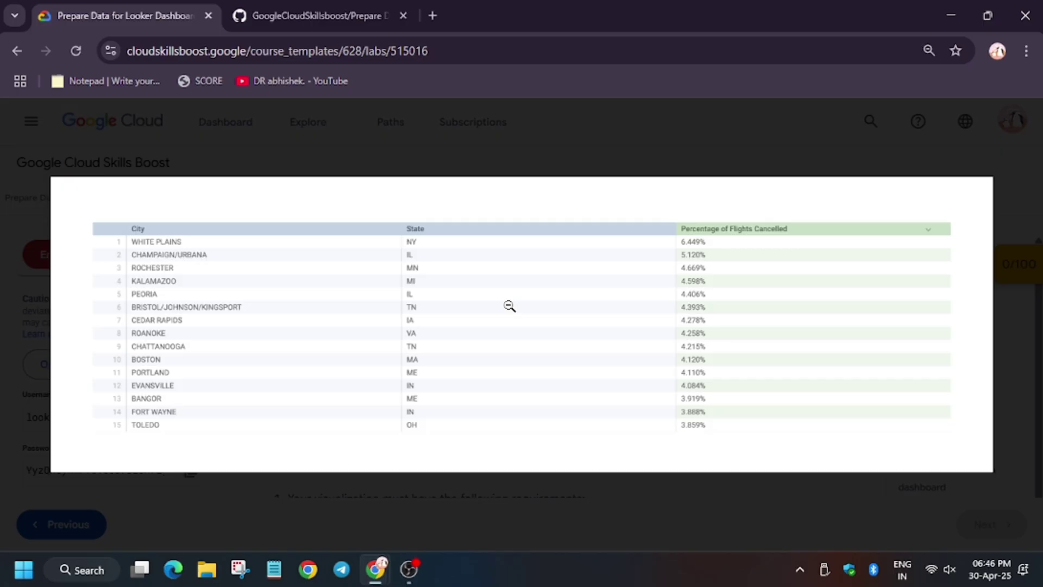
click(509, 306)
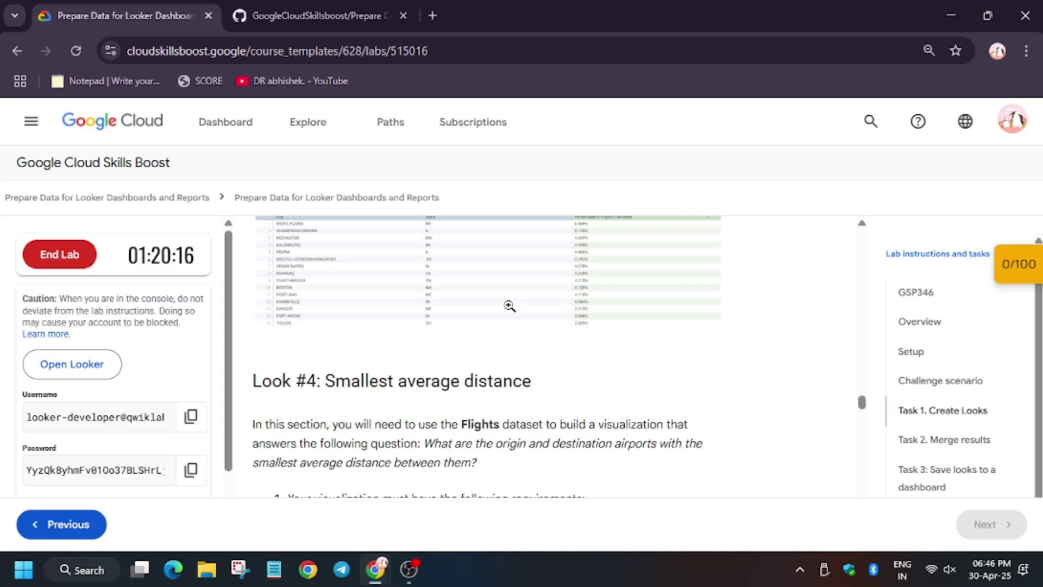
key(alt+Tab)
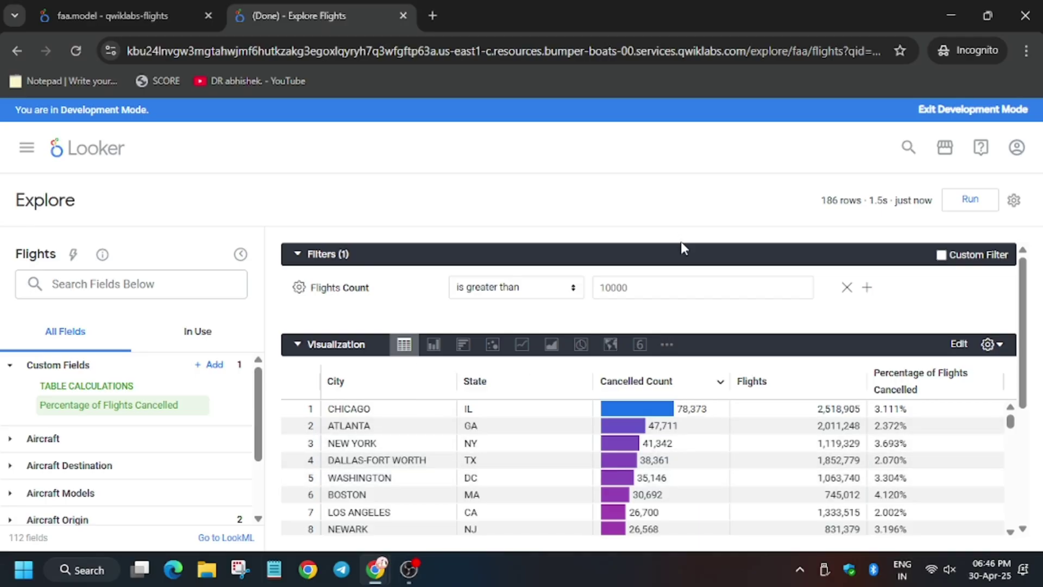
scroll(455, 449, down, 5)
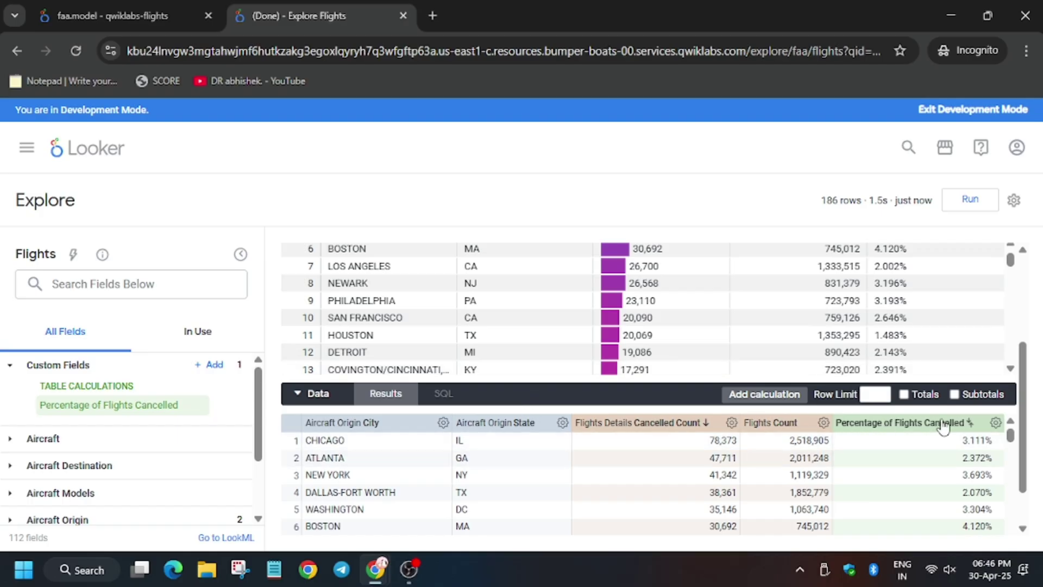
click(971, 432)
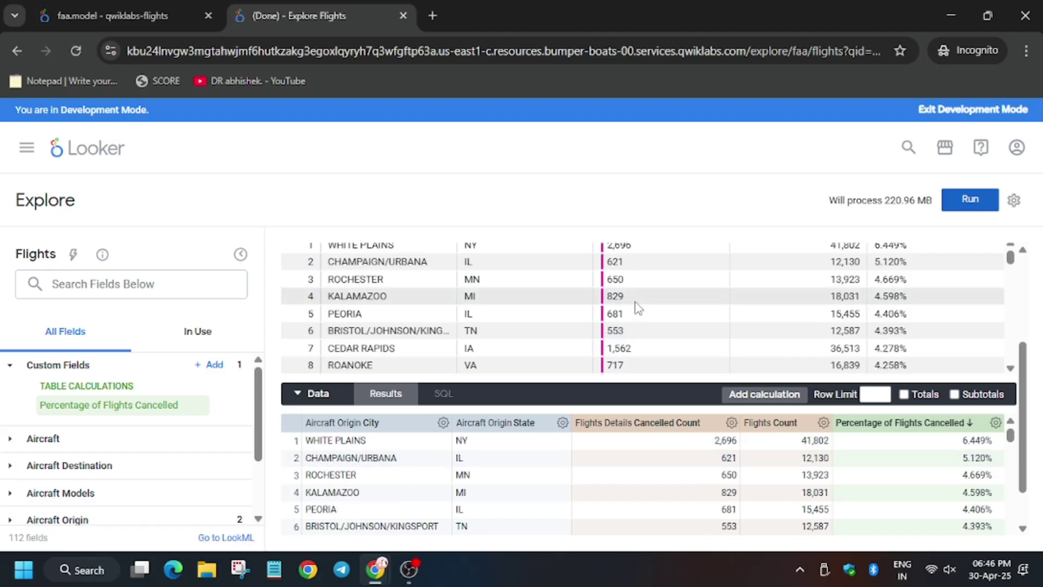
scroll(532, 310, up, 3)
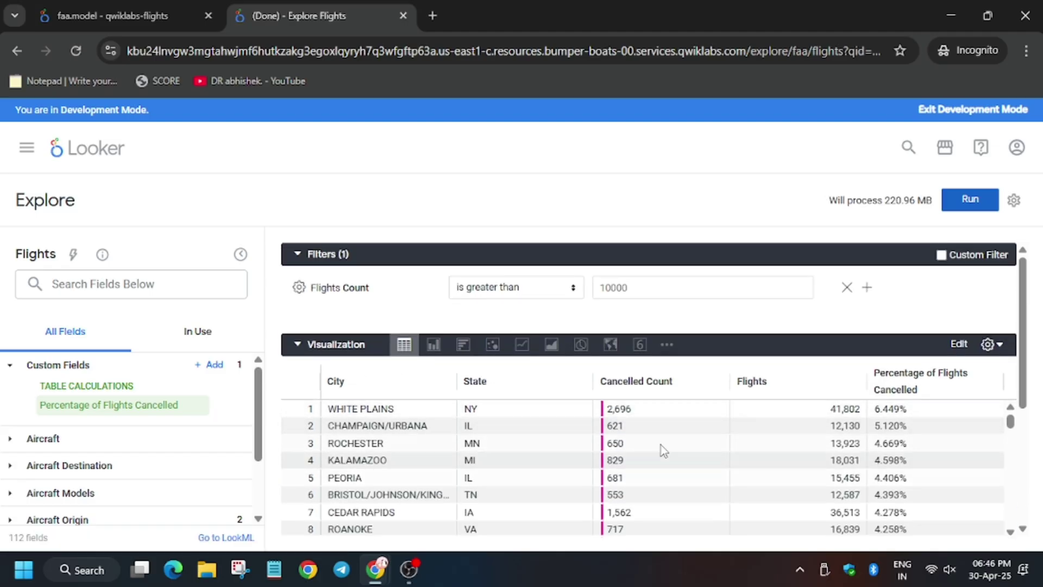
Copy the Look title "States and Cities with Highest Percentage of Cancellations: Flights over 10,000" from the lab instructions and return to the Explore.
key(alt+Tab)
scroll(438, 373, down, 3)
scroll(637, 366, up, 1)
scroll(638, 366, up, 5)
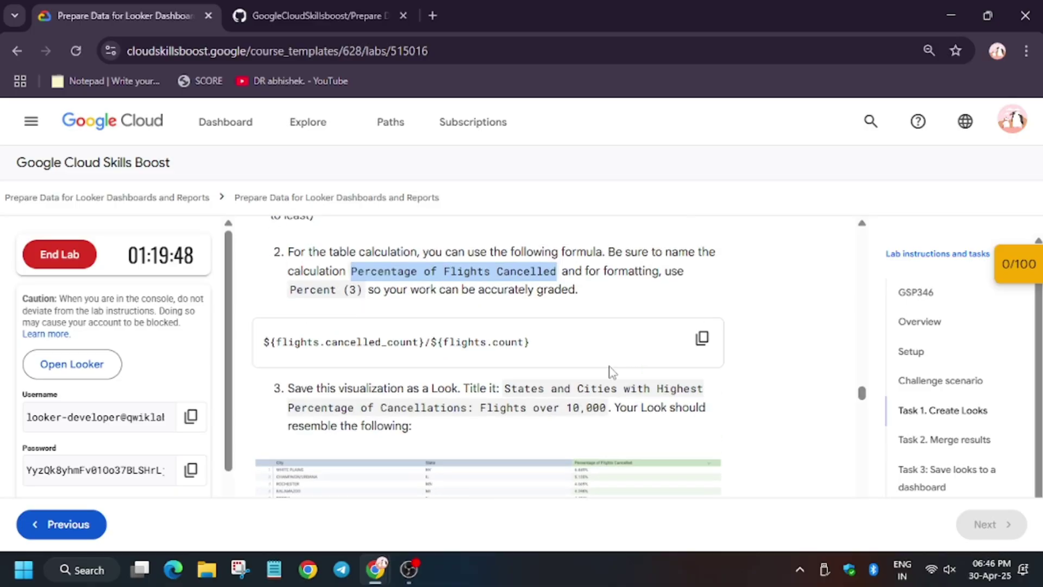
scroll(609, 366, down, 3)
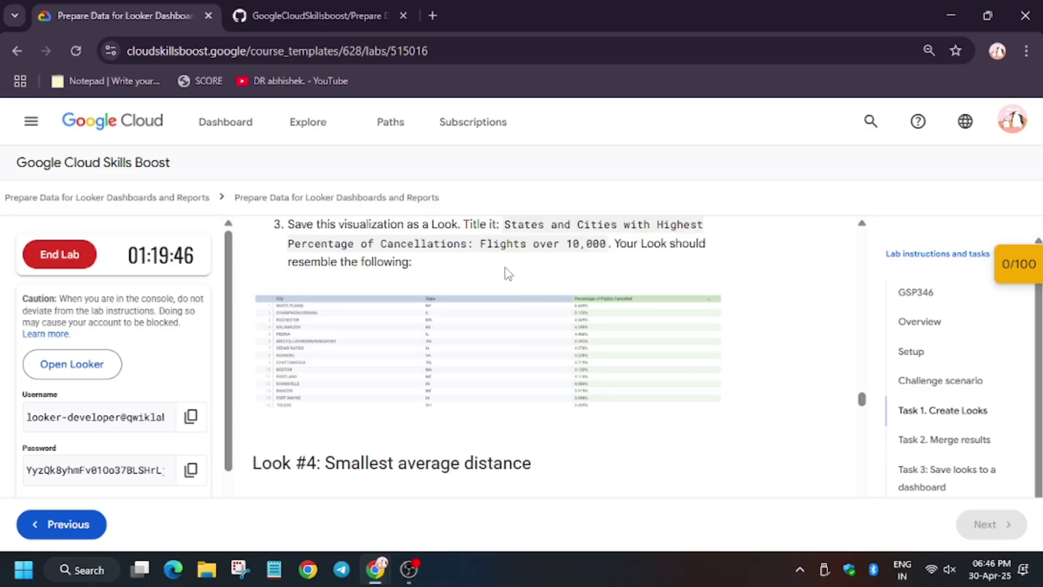
drag(508, 228, 605, 262)
key(ctrl+c)
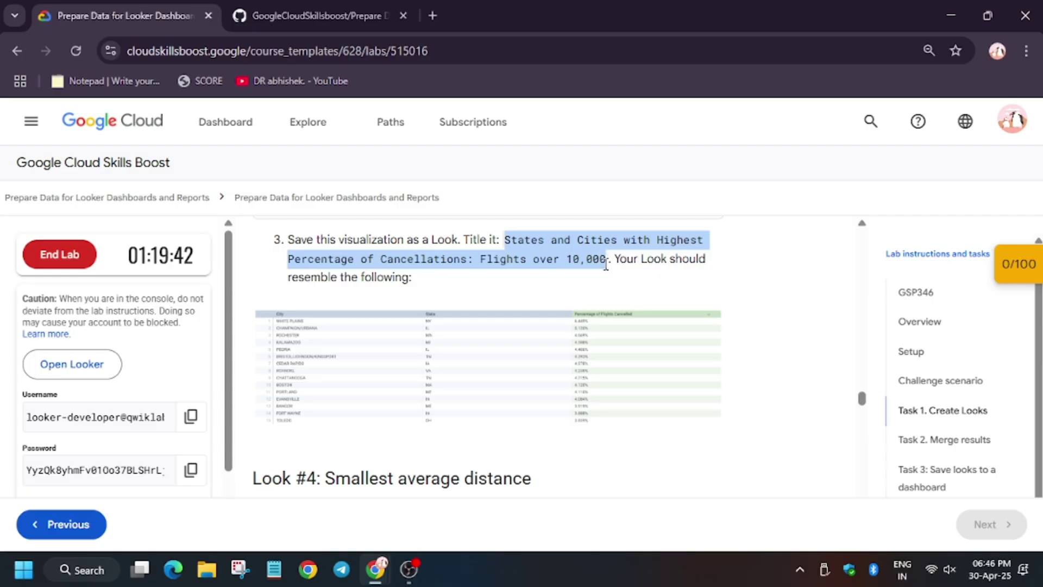
key(alt+Tab)
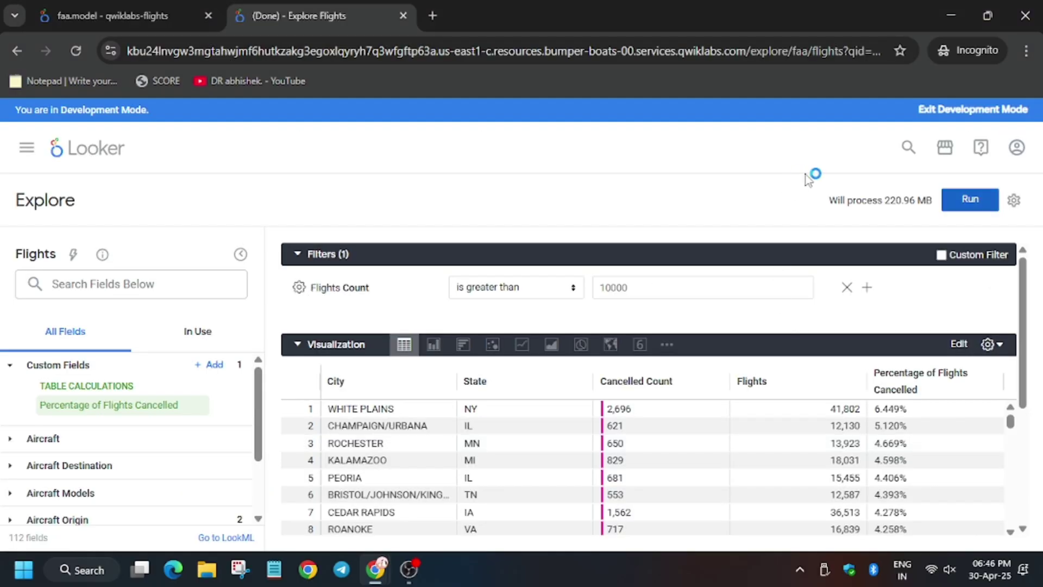
Save the query as a Look titled "States and Cities with Highest Percentage of Cancellations: Flights over 10,000".
click(1014, 200)
mouse_move(955, 240)
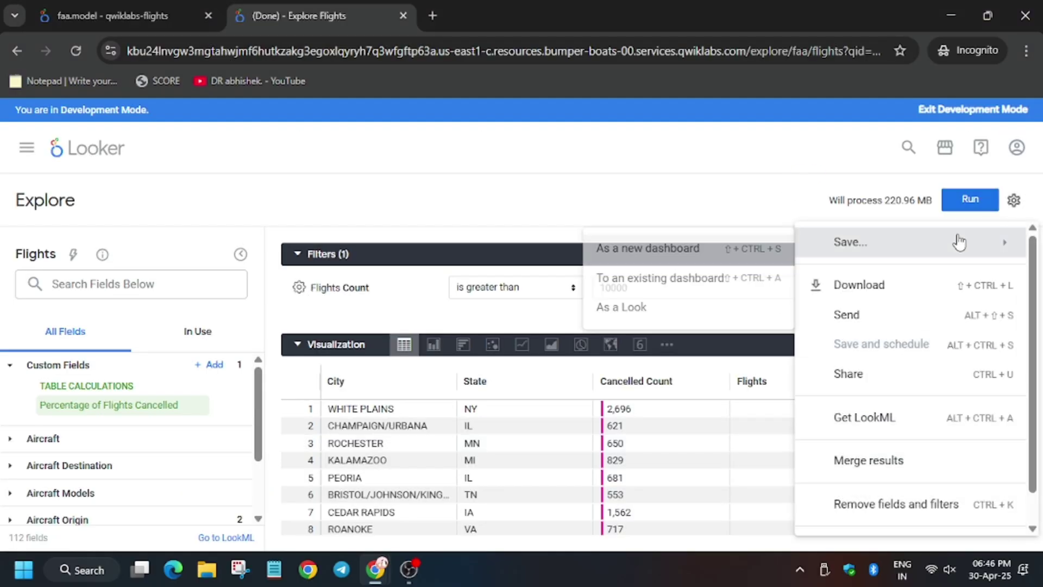
click(686, 313)
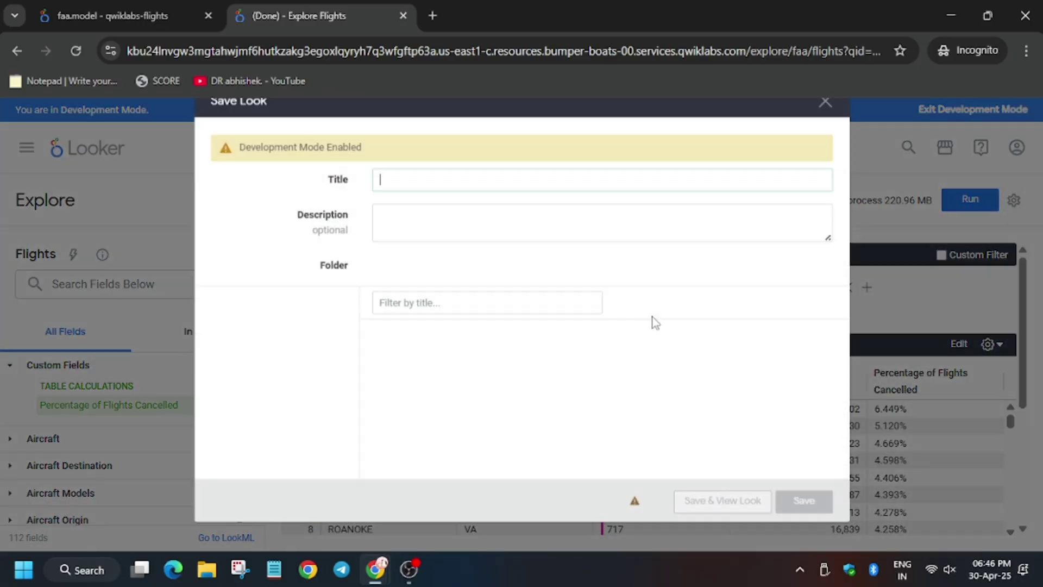
key(ctrl+v)
click(807, 530)
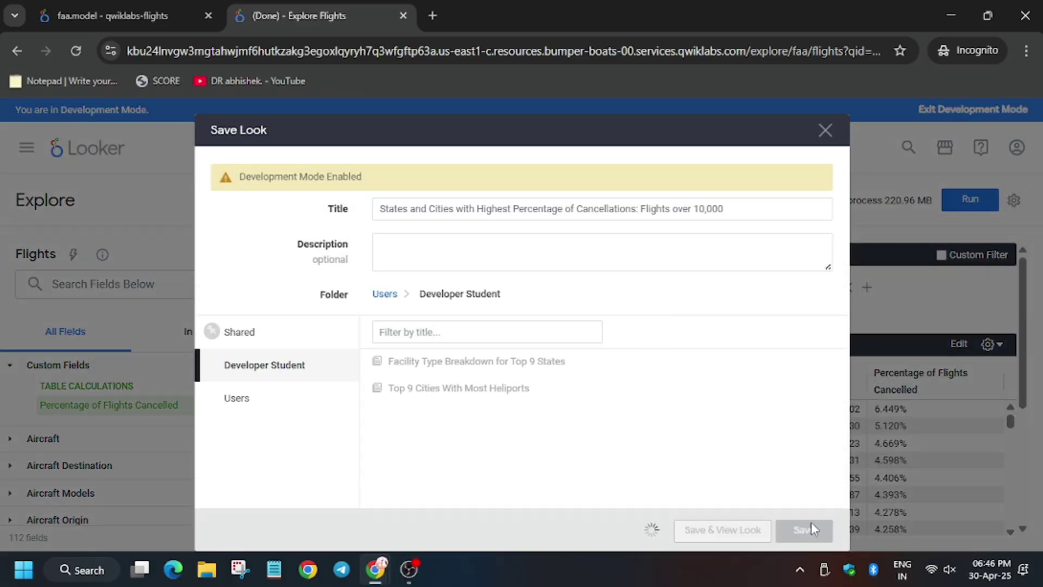
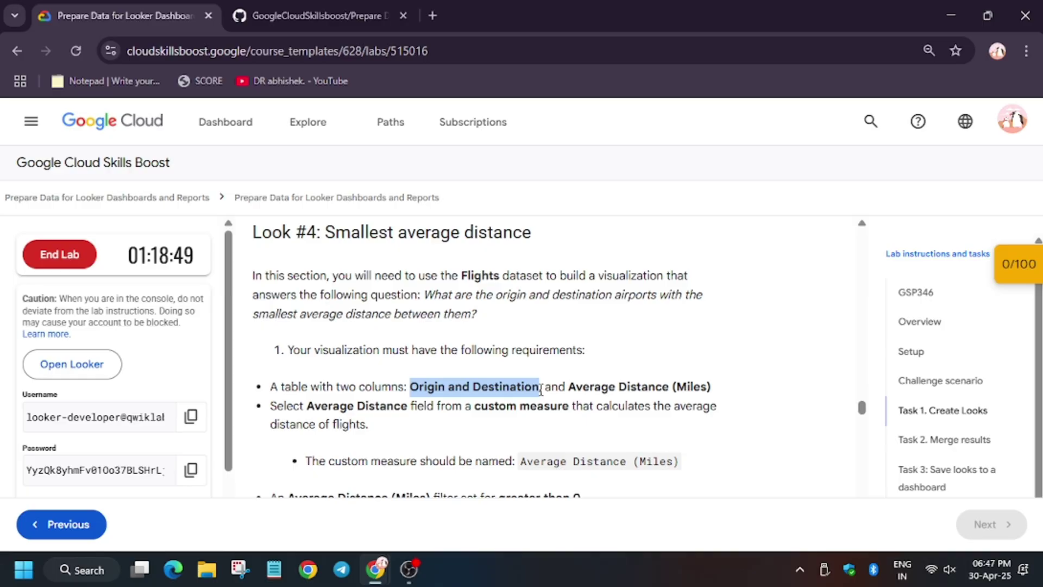
Find the Origin and Destination dimension in the Flights Explore and add it to the new query.
key(alt+Tab)
click(198, 282)
text(Origin and Destination)
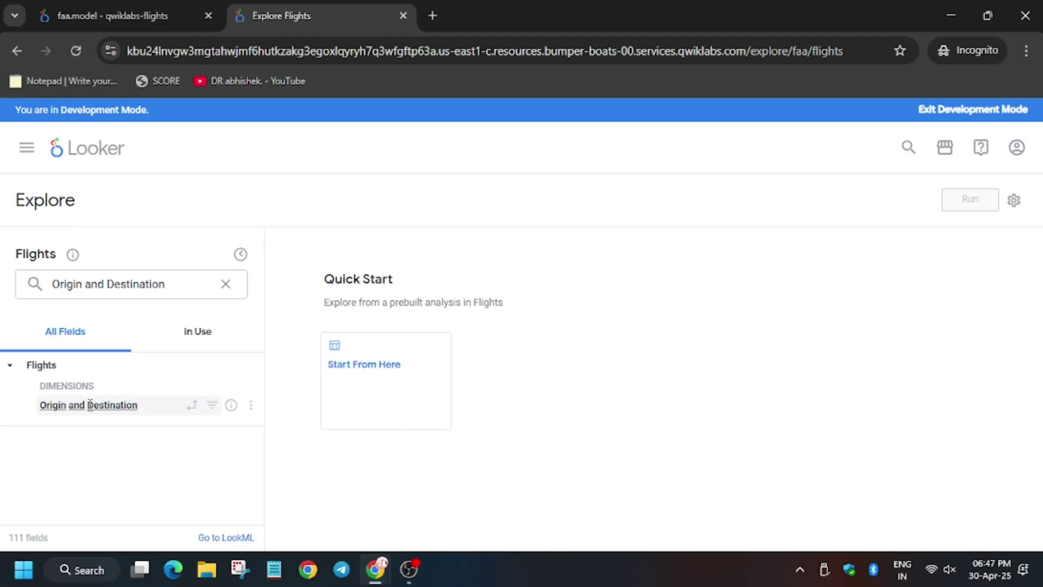
click(90, 405)
Copy the column name "Average Distance (Miles)" from the Look #4 requirements in the lab instructions.
key(alt+Tab)
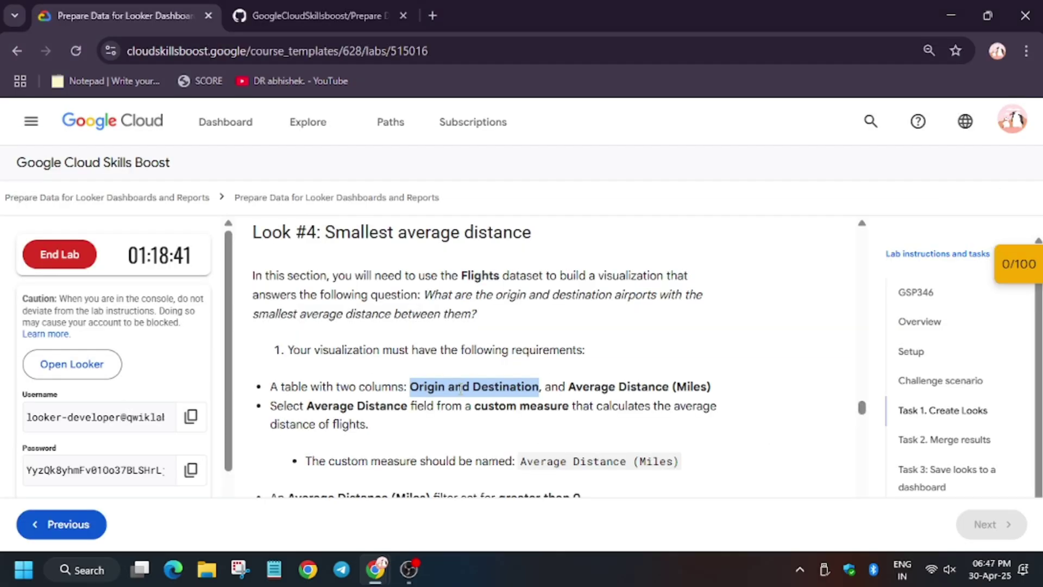
drag(570, 385, 713, 385)
key(ctrl+c)
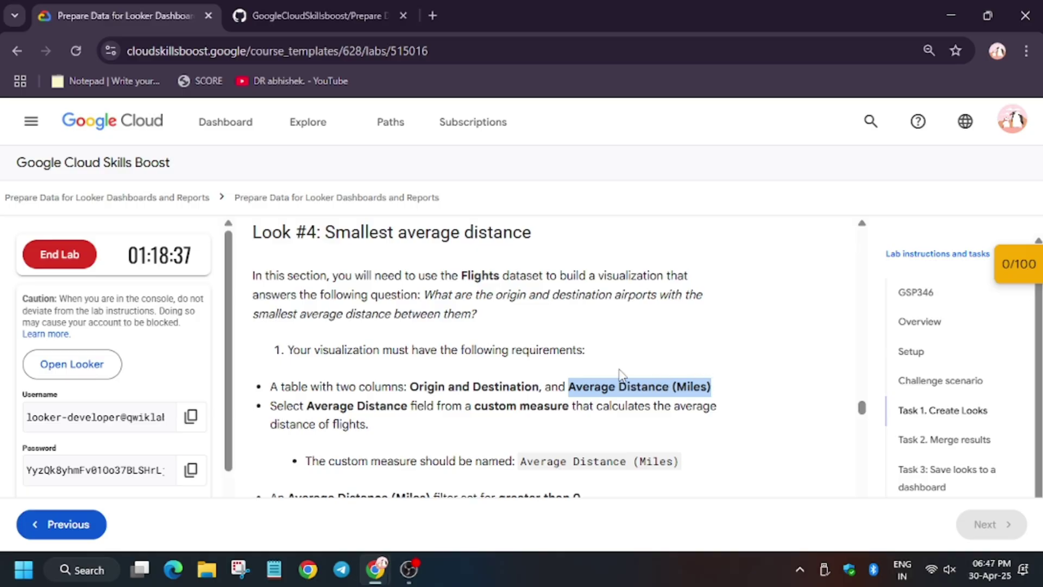
Search the Flights fields for "Average Distance (Miles)" and recheck the custom measure requirement in the lab instructions.
key(alt+Tab)
click(174, 291)
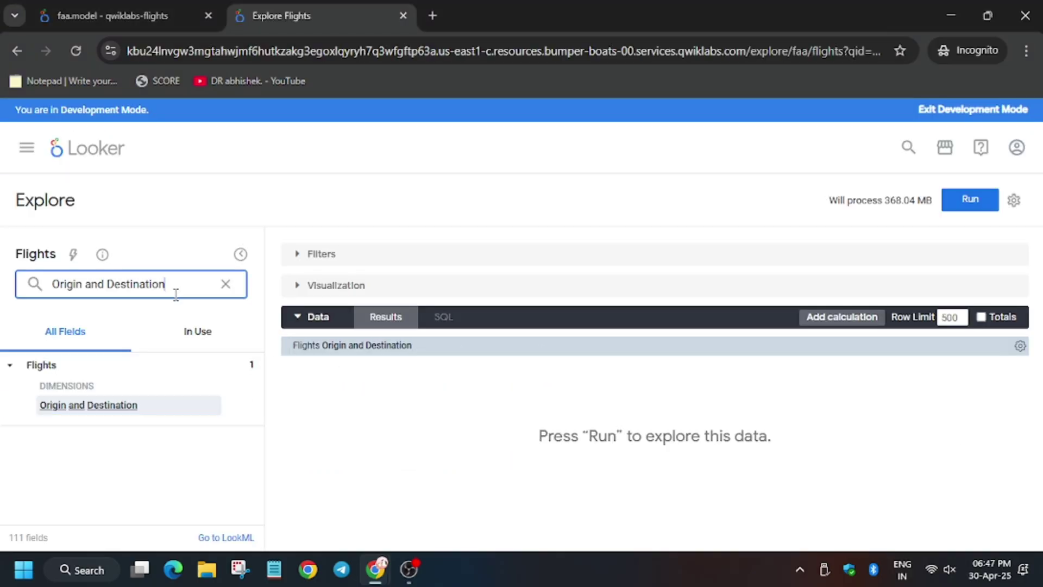
triple_click(174, 291)
key(ctrl+v)
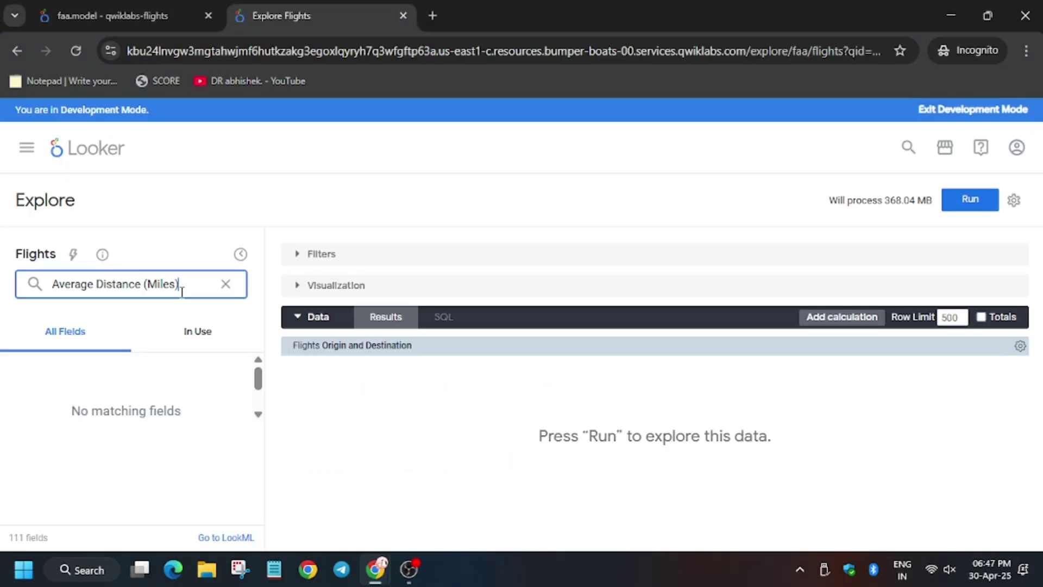
key(ctrl+z)
key(alt+Tab)
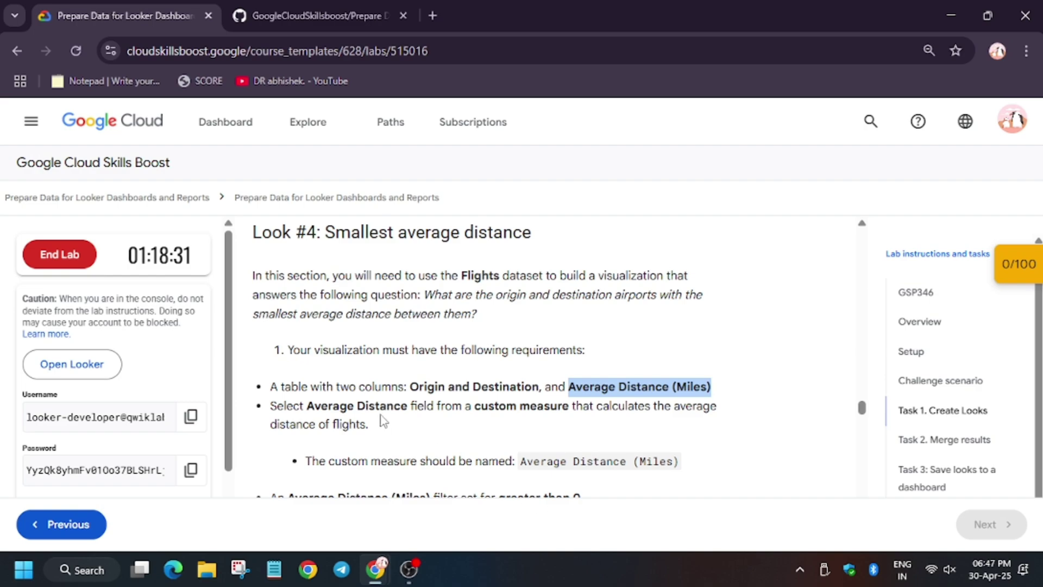
key(alt+Tab)
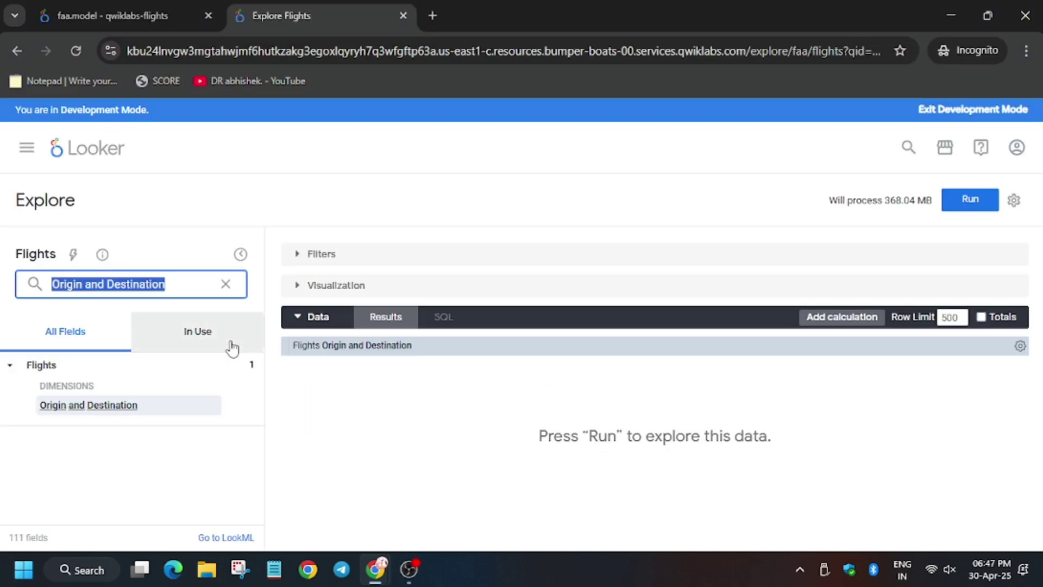
Clear the field search and start a custom measure based on the Average Distance field from Flights.
click(227, 284)
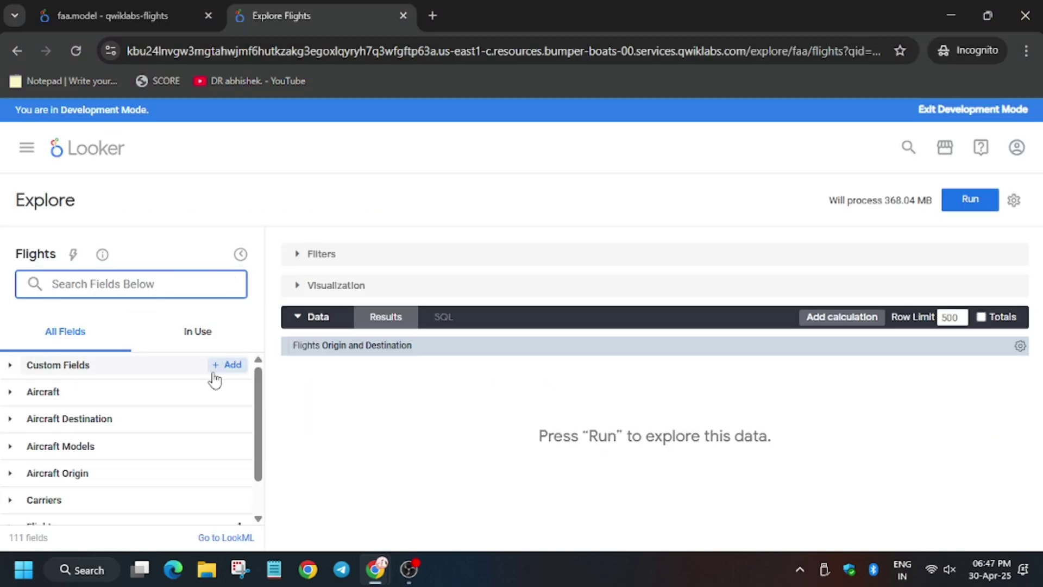
click(227, 365)
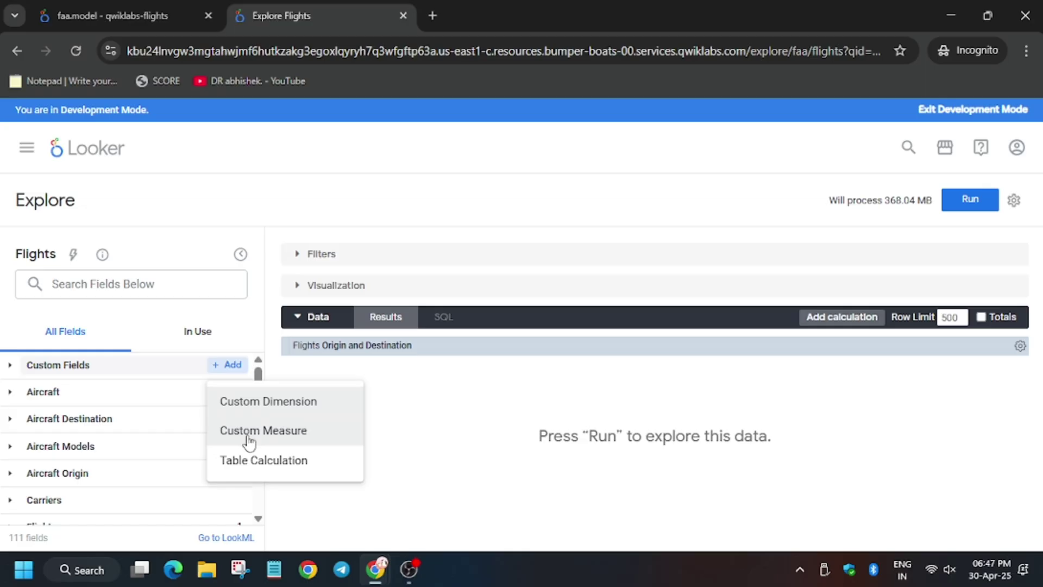
click(248, 439)
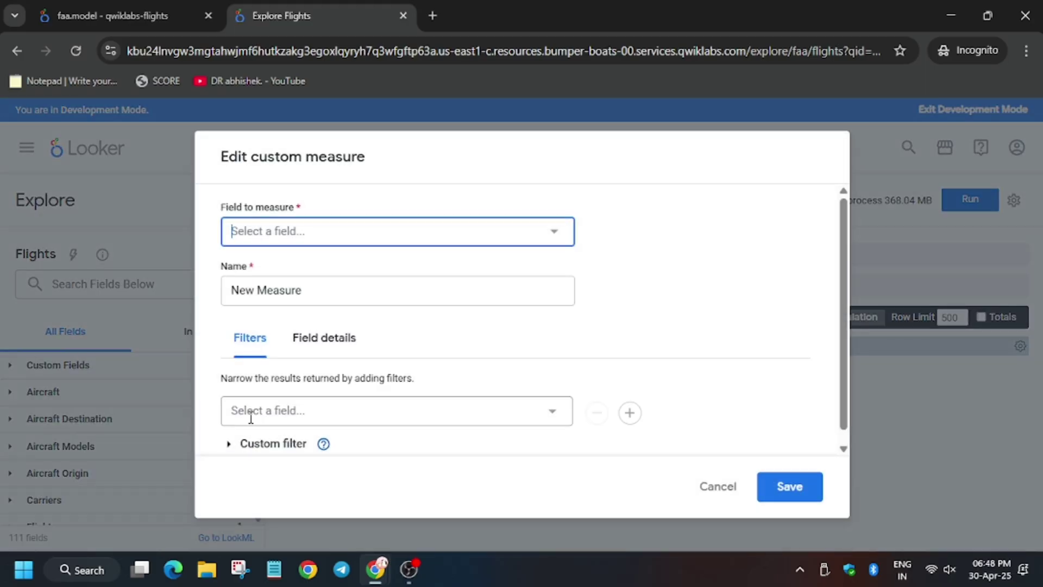
click(366, 238)
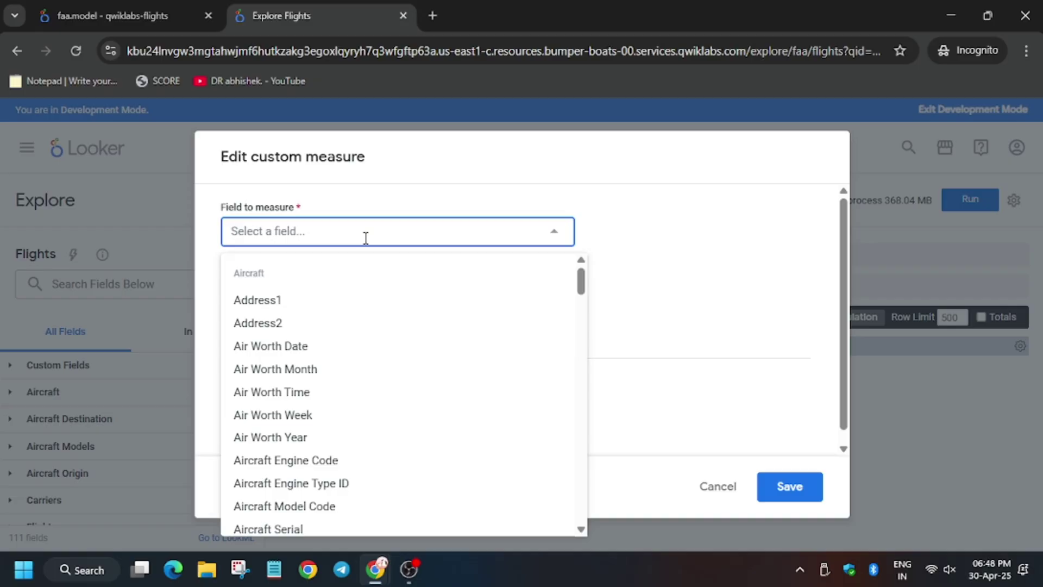
key(ctrl+v)
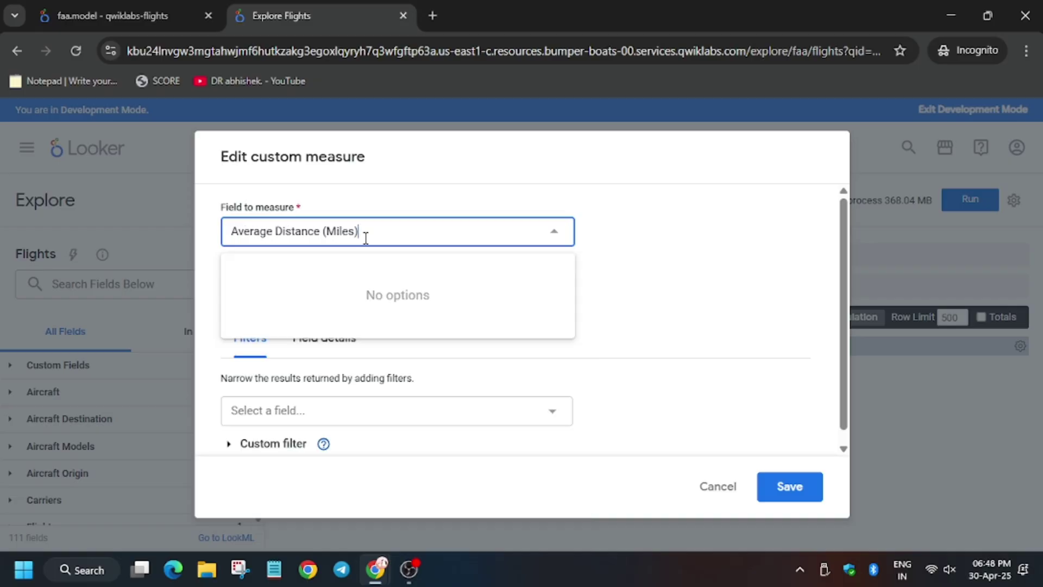
key(ctrl+z)
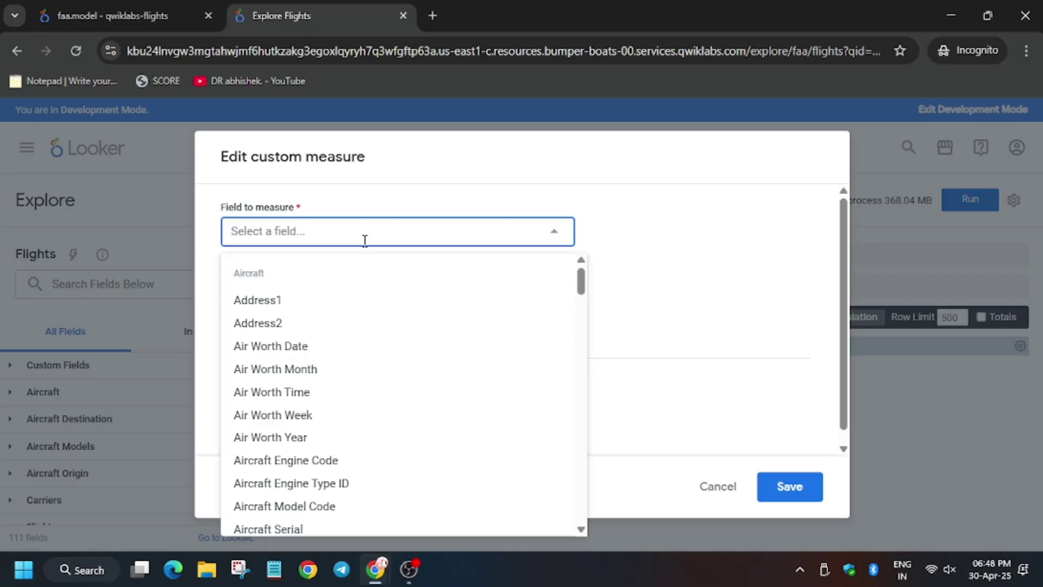
text(avera)
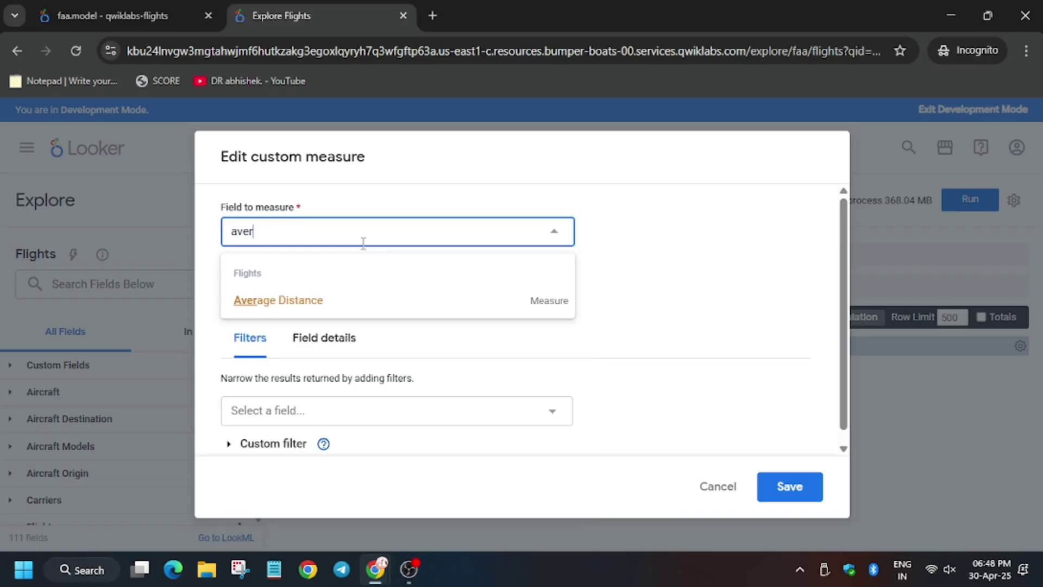
click(390, 301)
Name the custom measure "Average Distance (Miles)" and save it.
click(354, 296)
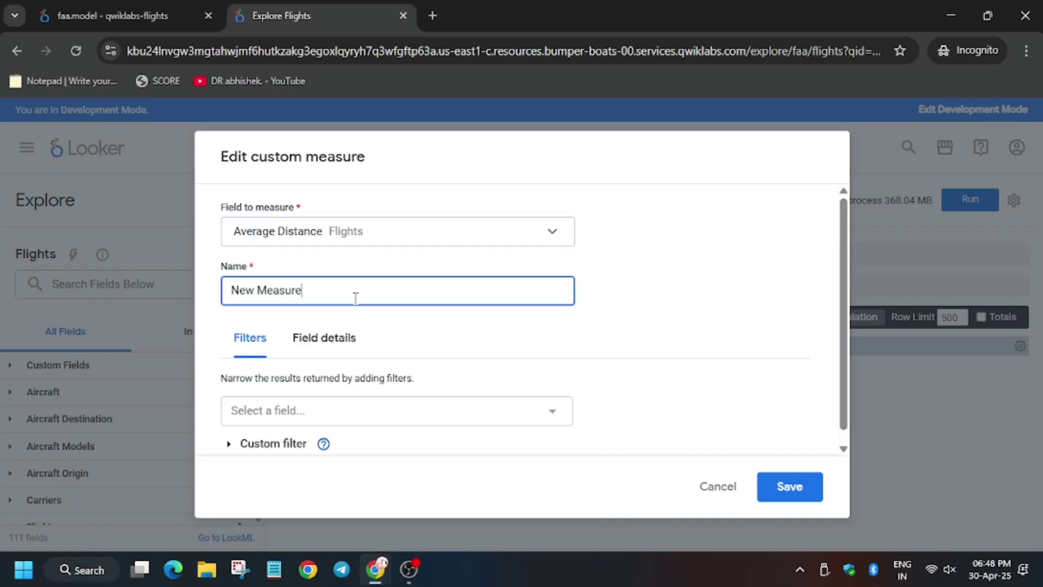
triple_click(355, 298)
key(ctrl+v)
key(Tab)
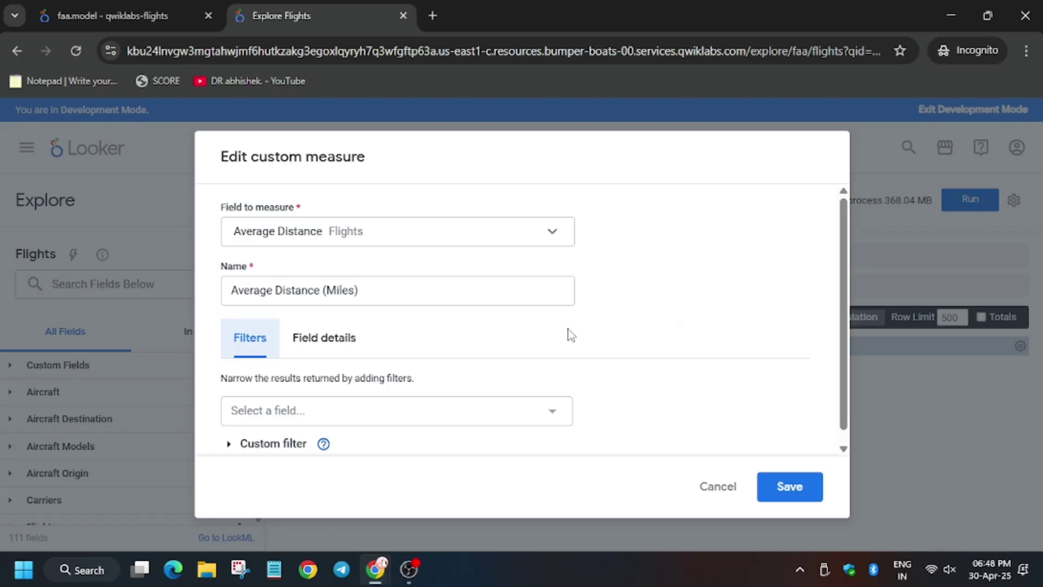
click(790, 487)
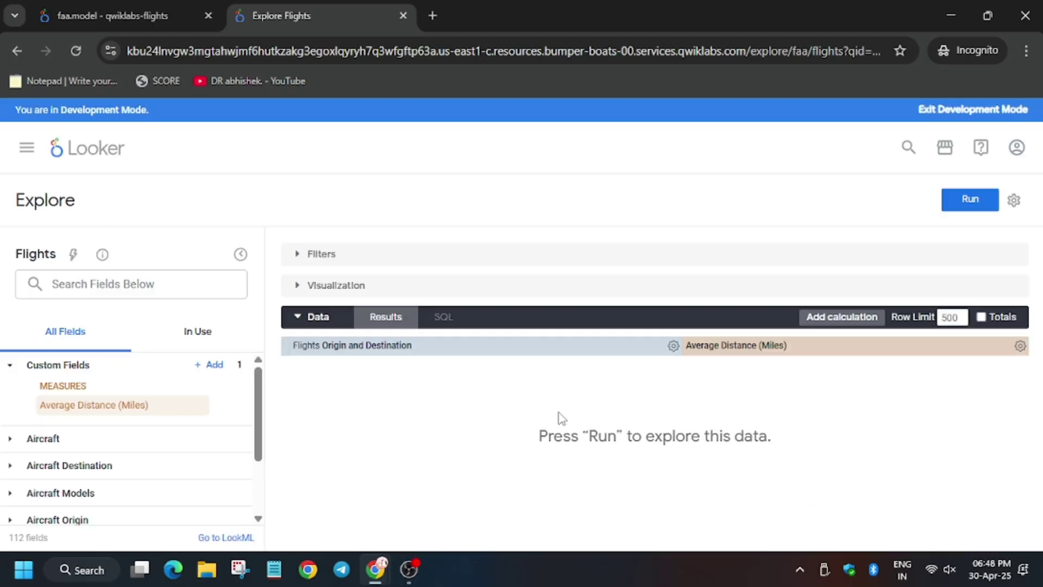
Check the filter requirement in the lab instructions and filter Average Distance (Miles) to values greater than 0.
key(alt+Tab)
scroll(542, 374, down, 3)
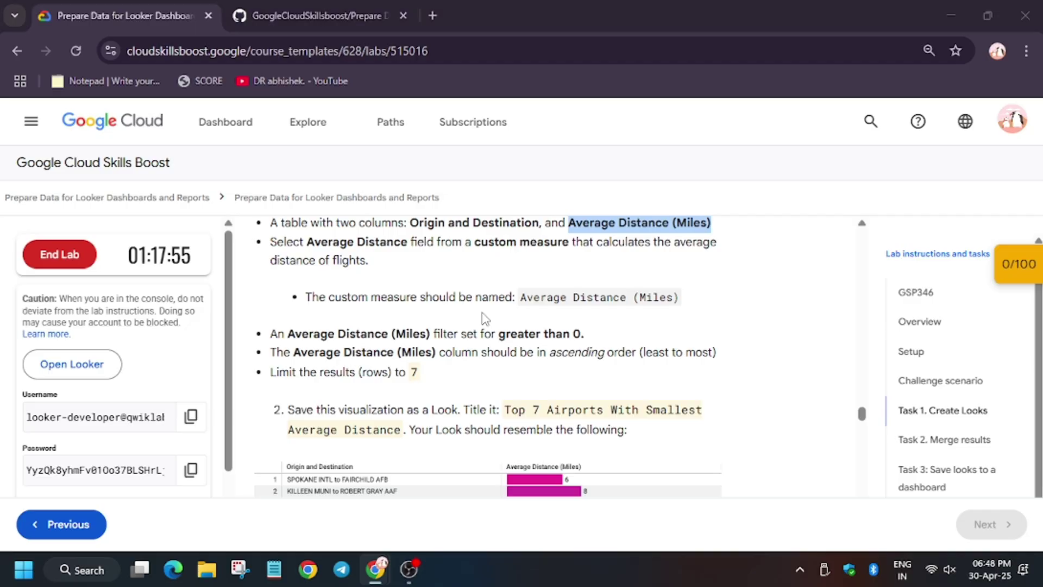
key(alt+Tab)
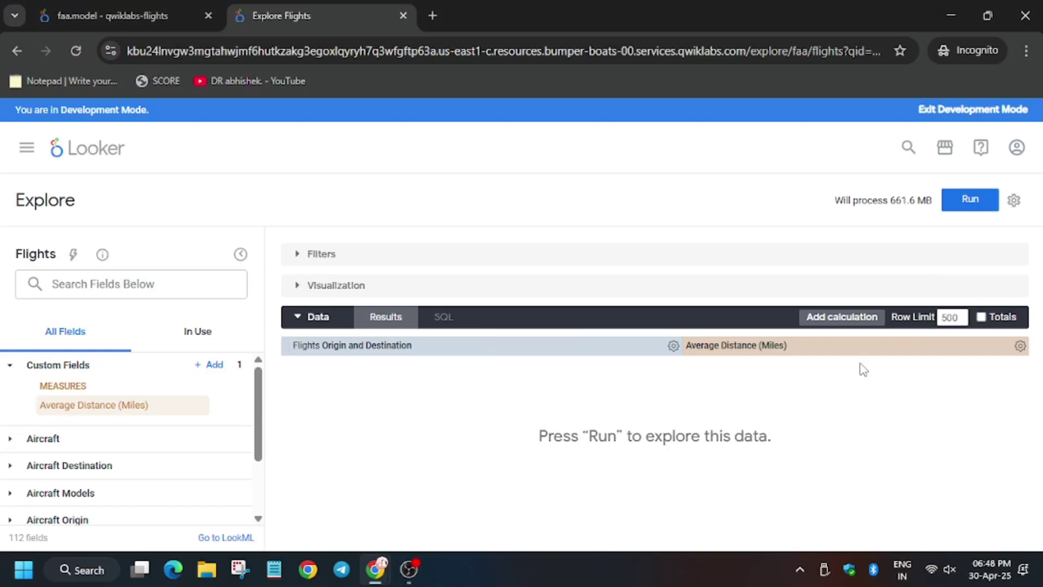
click(1020, 346)
click(895, 166)
click(540, 292)
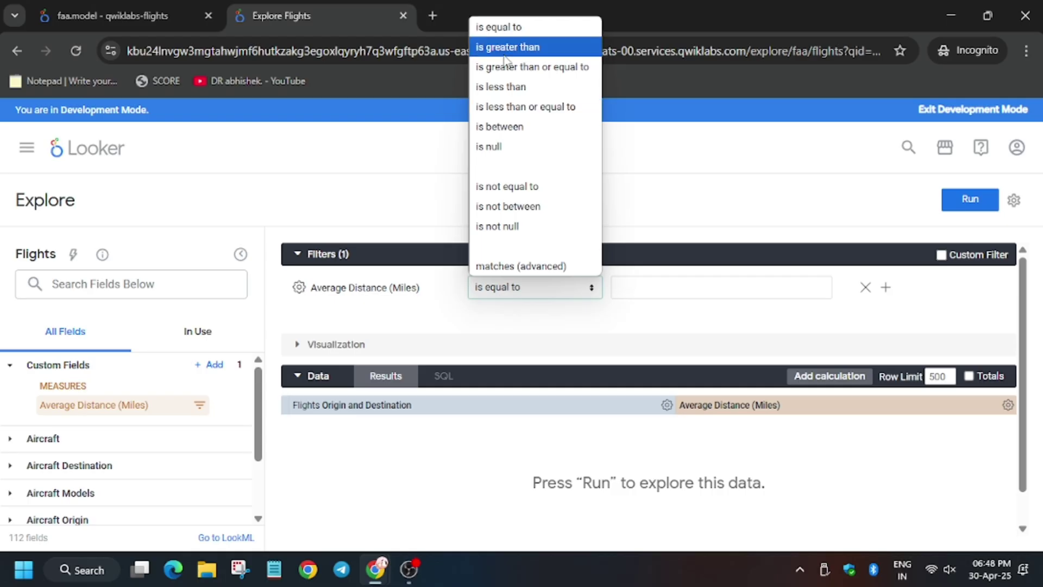
click(505, 44)
click(642, 284)
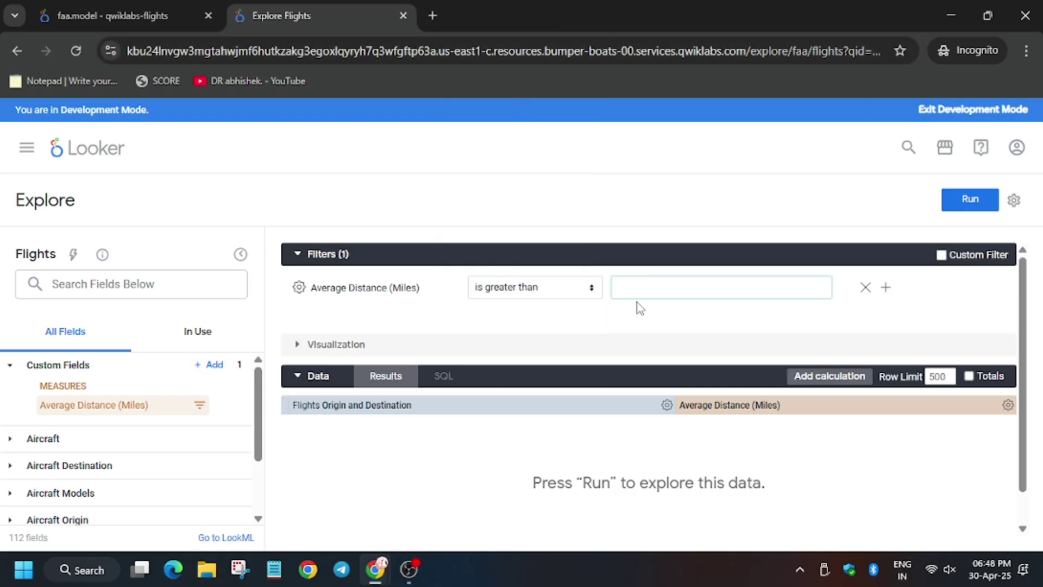
text(0)
Check the required sort order in the lab instructions and sort Average Distance (Miles) in ascending order.
key(alt+Tab)
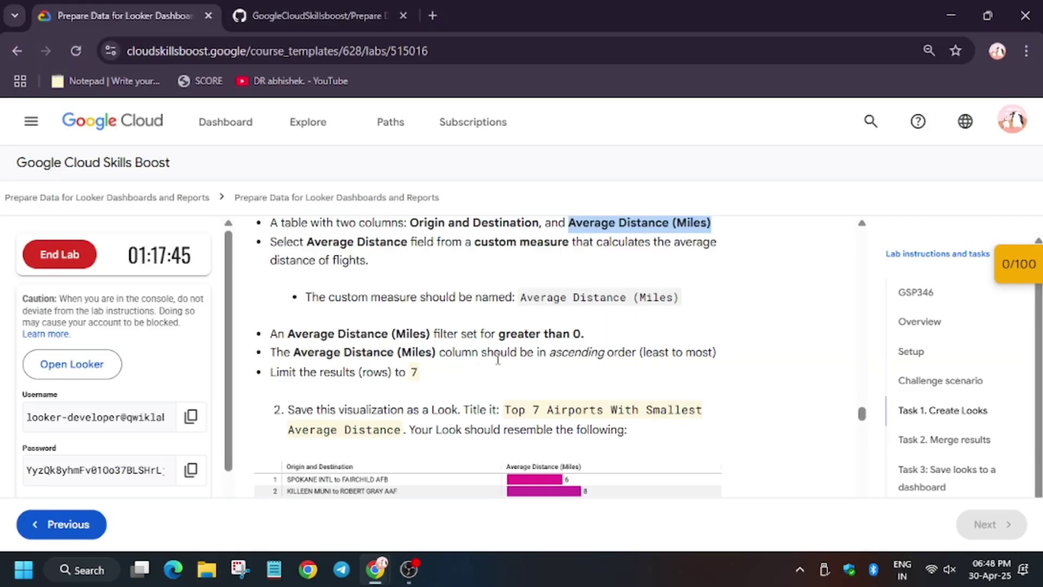
key(alt+Tab)
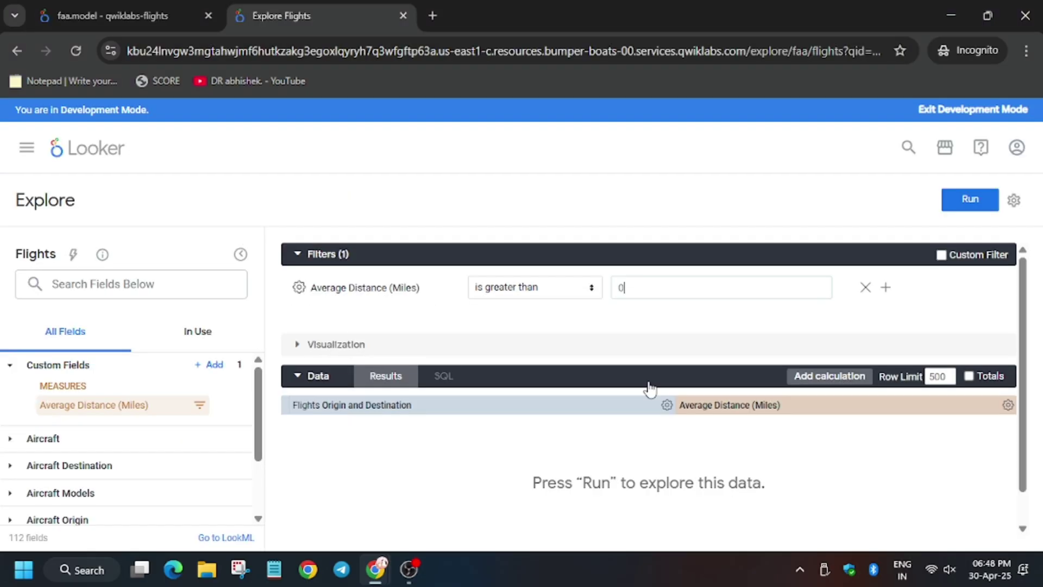
click(787, 408)
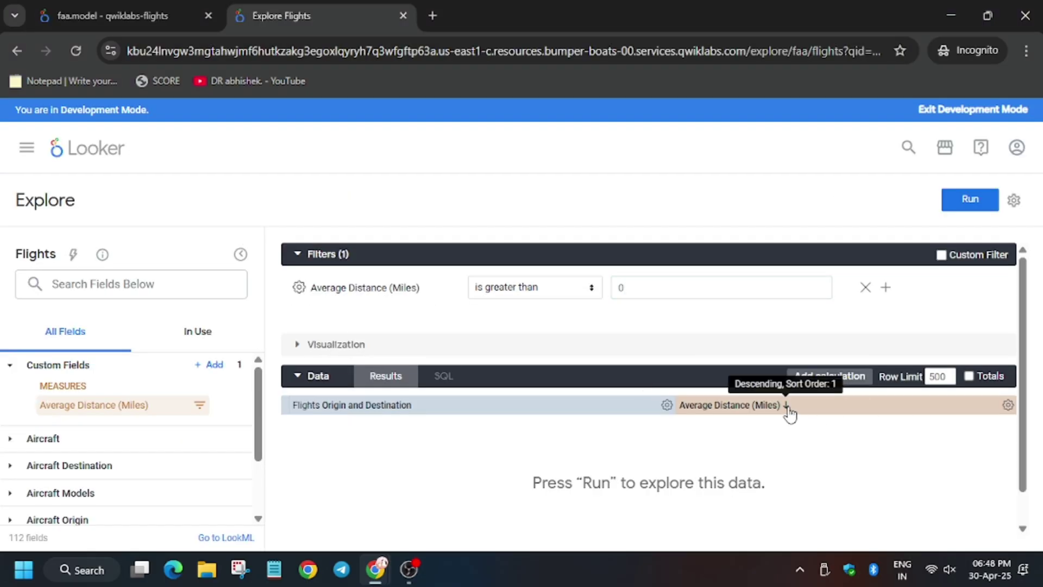
click(787, 408)
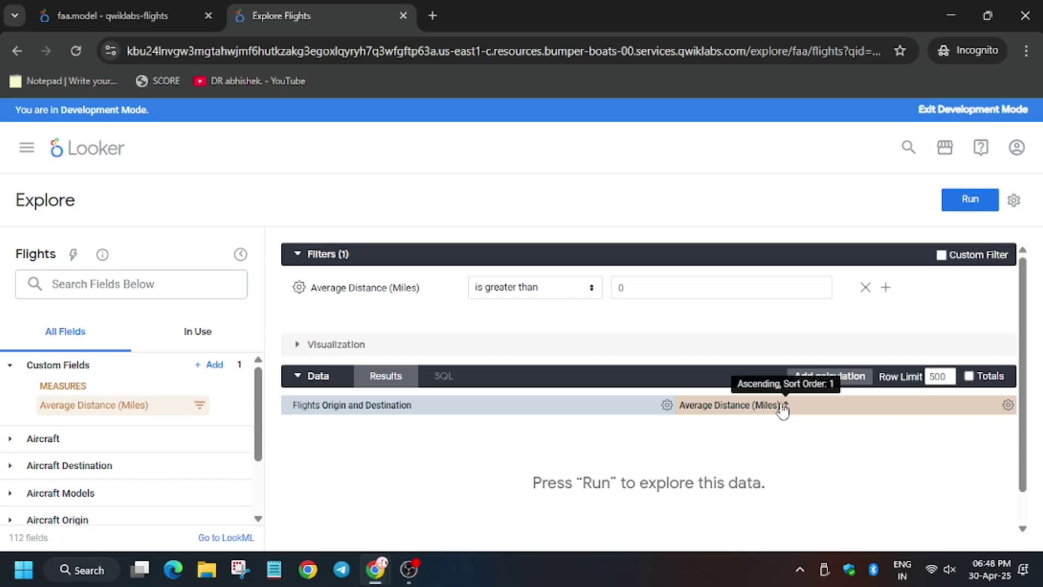
Check the required number of rows in the lab instructions and set the query's row limit to 7.
key(alt+Tab)
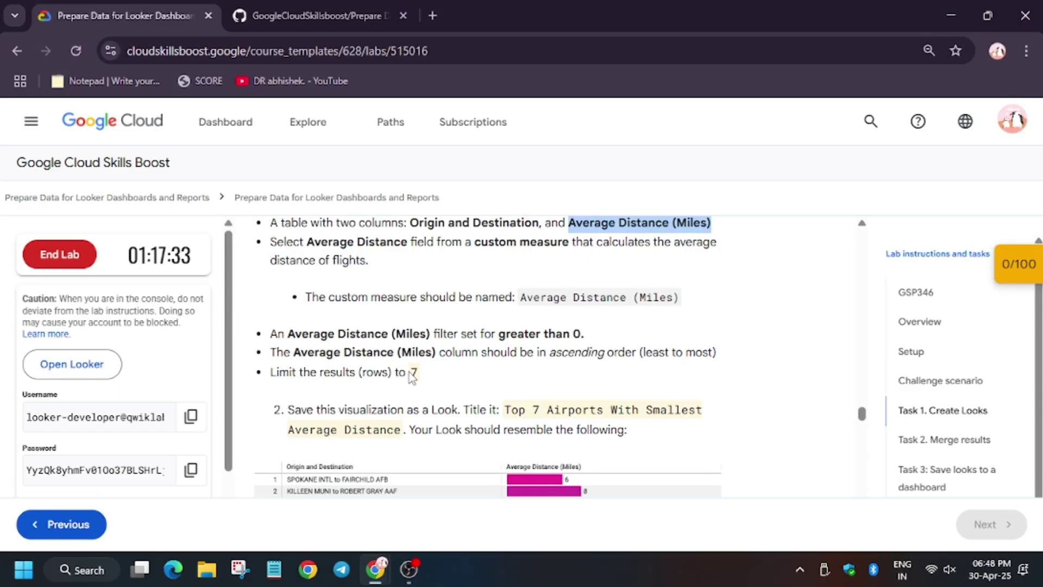
key(alt+Tab)
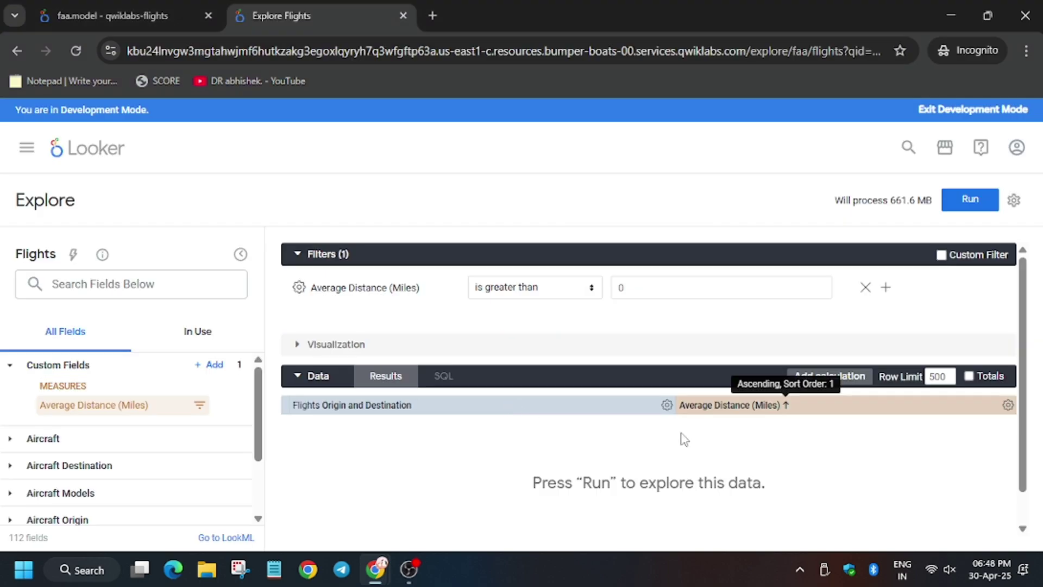
double_click(931, 374)
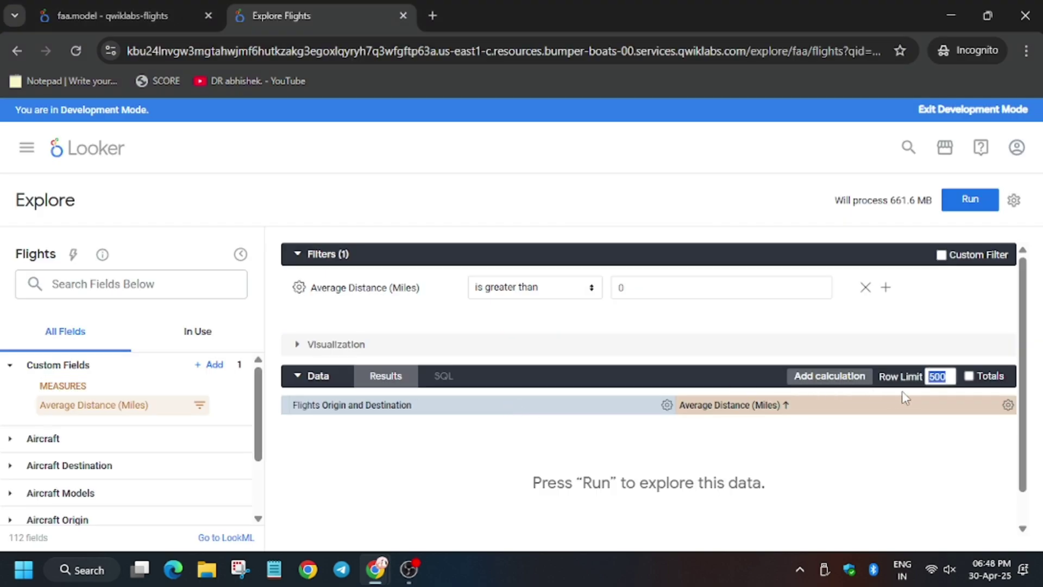
text(7)
Copy the Look title "Top 7 Airports With Smallest Average Distance" from the lab instructions and return to the Explore.
key(alt+Tab)
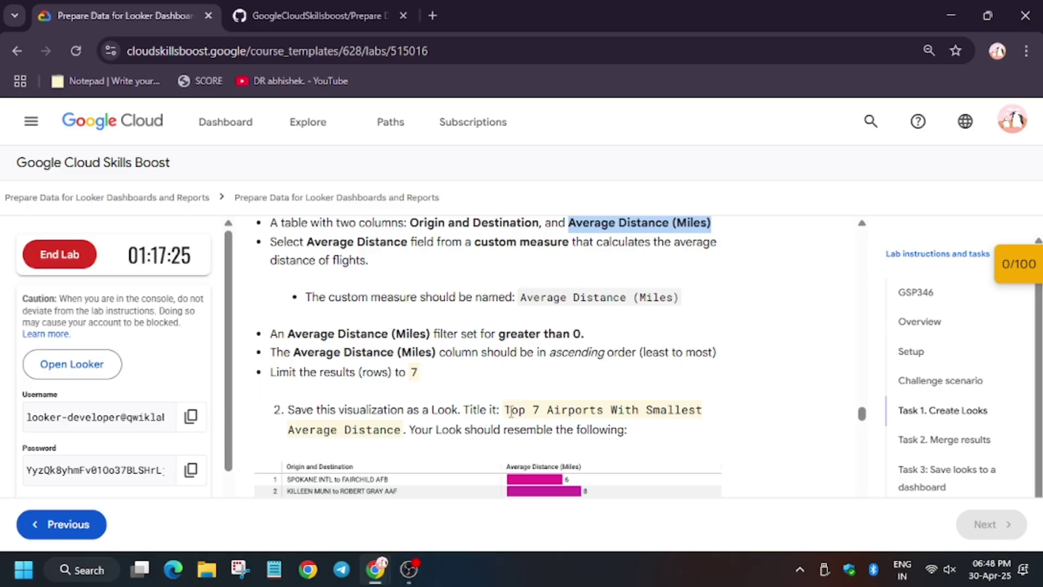
drag(510, 412, 397, 434)
key(ctrl+c)
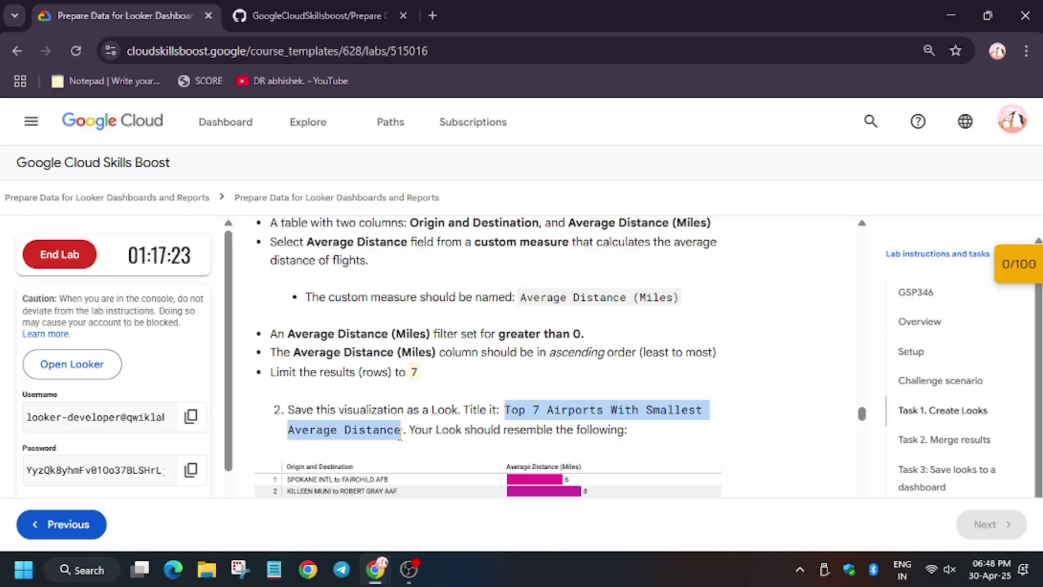
key(alt+Tab)
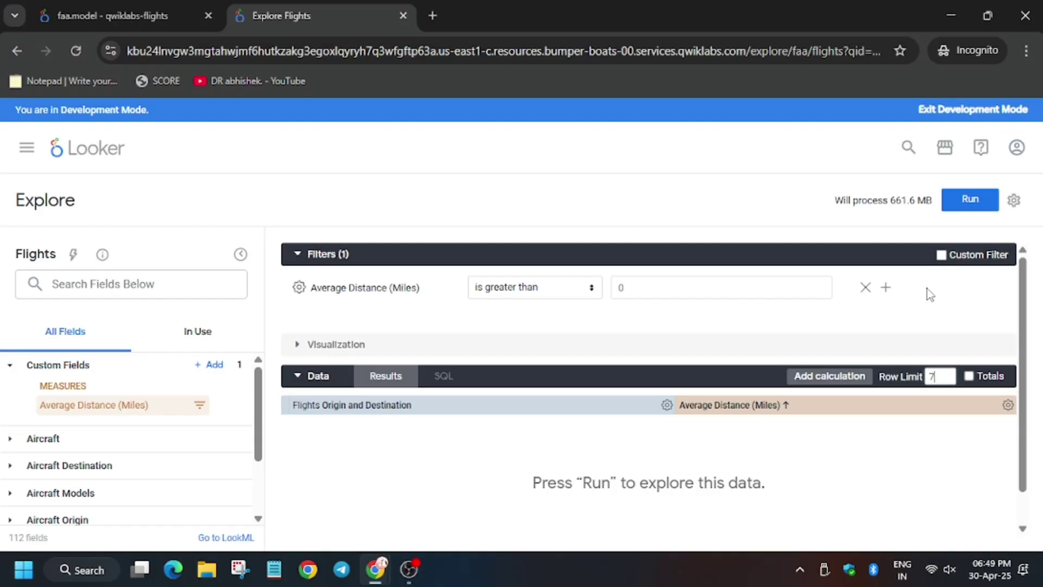
Run the Flights query as a table visualization and compare it with the sample Look in the lab instructions.
click(966, 200)
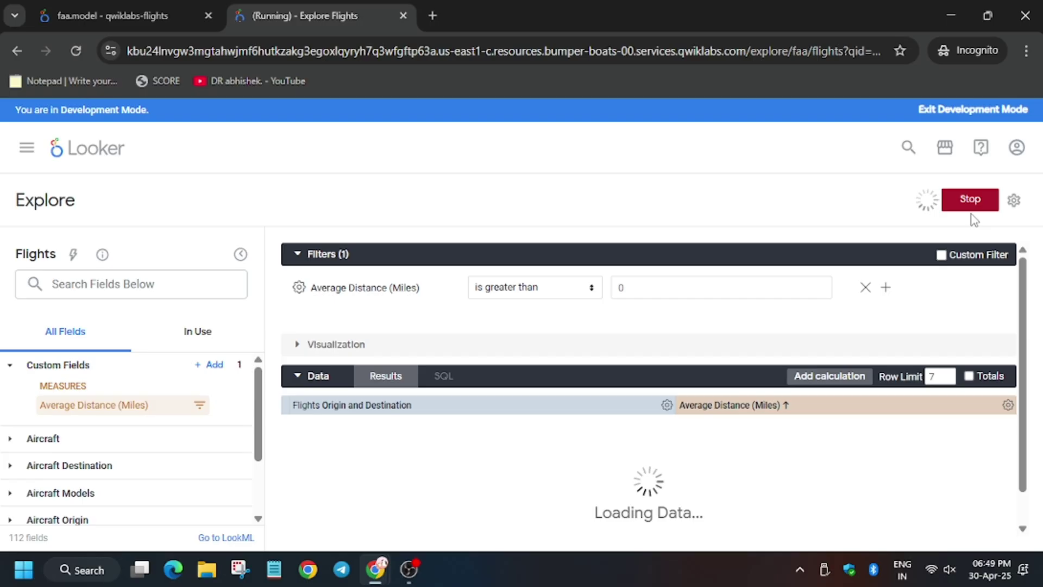
click(506, 348)
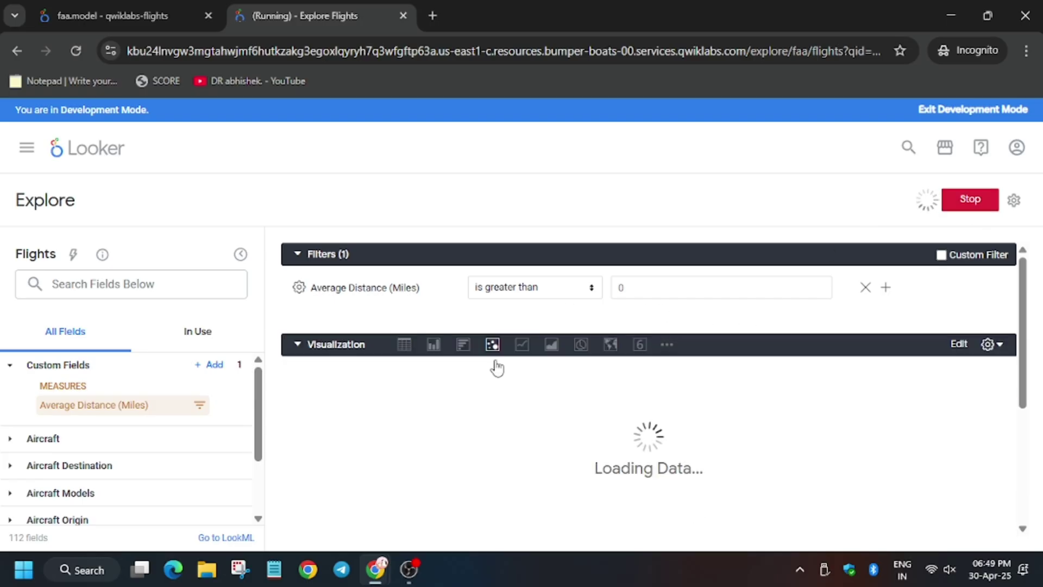
click(411, 350)
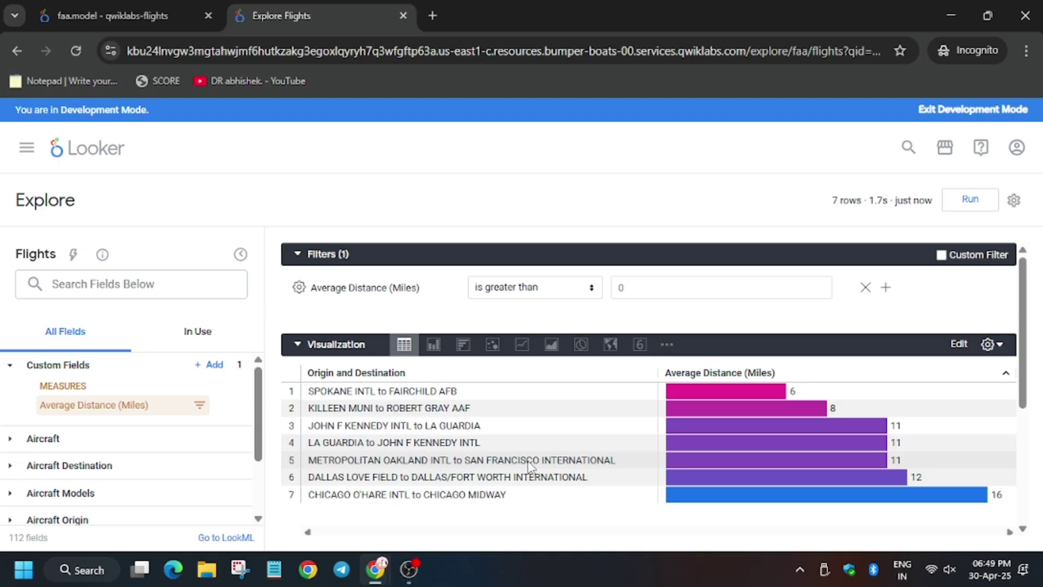
key(alt+Tab)
scroll(426, 394, down, 4)
click(427, 394)
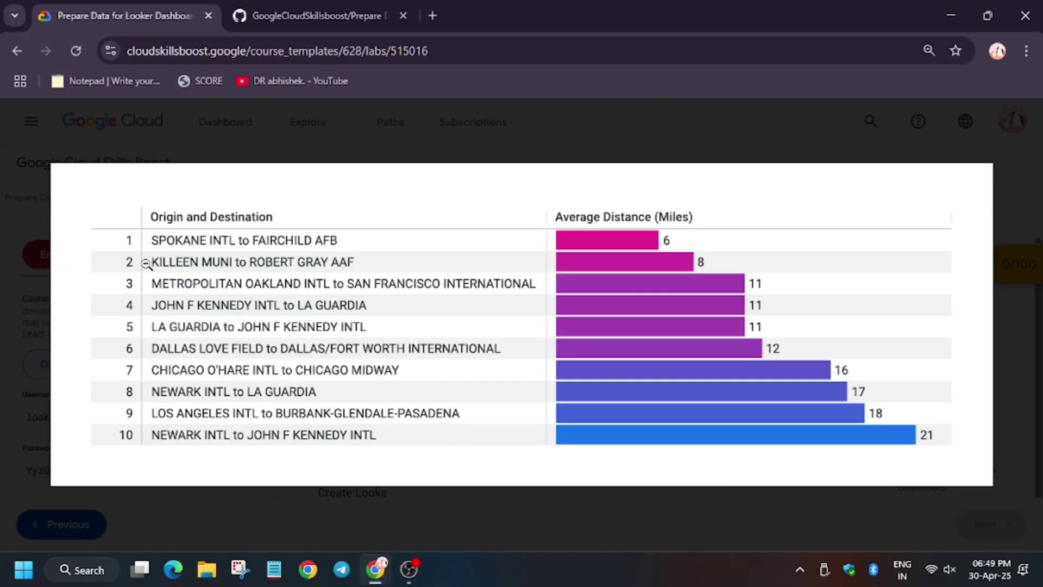
click(419, 245)
key(alt+Tab)
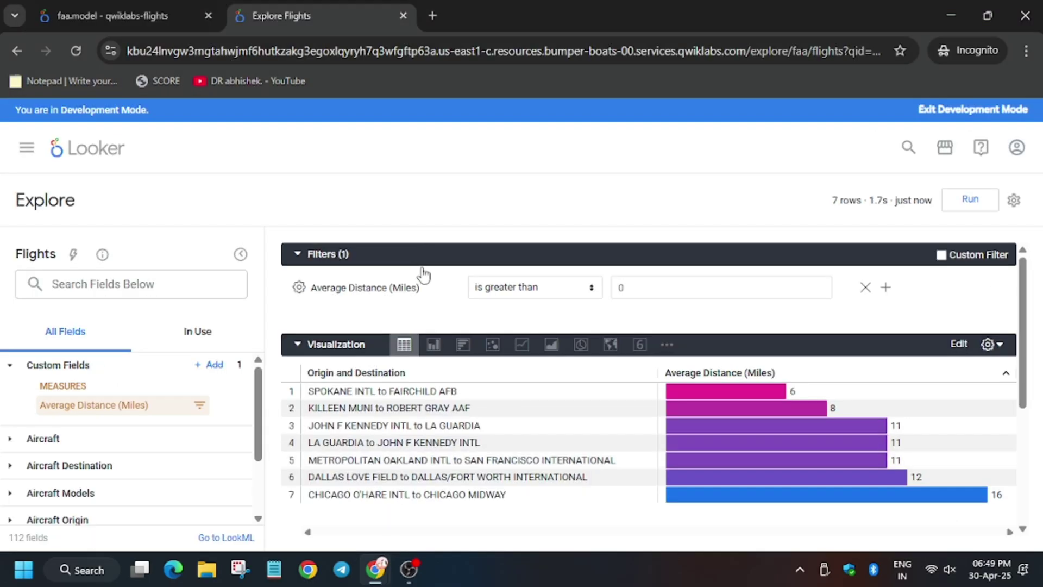
Save the visualization as a Look titled "Top 7 Airports With Smallest Average Distance" in the Developer Student folder.
click(1014, 200)
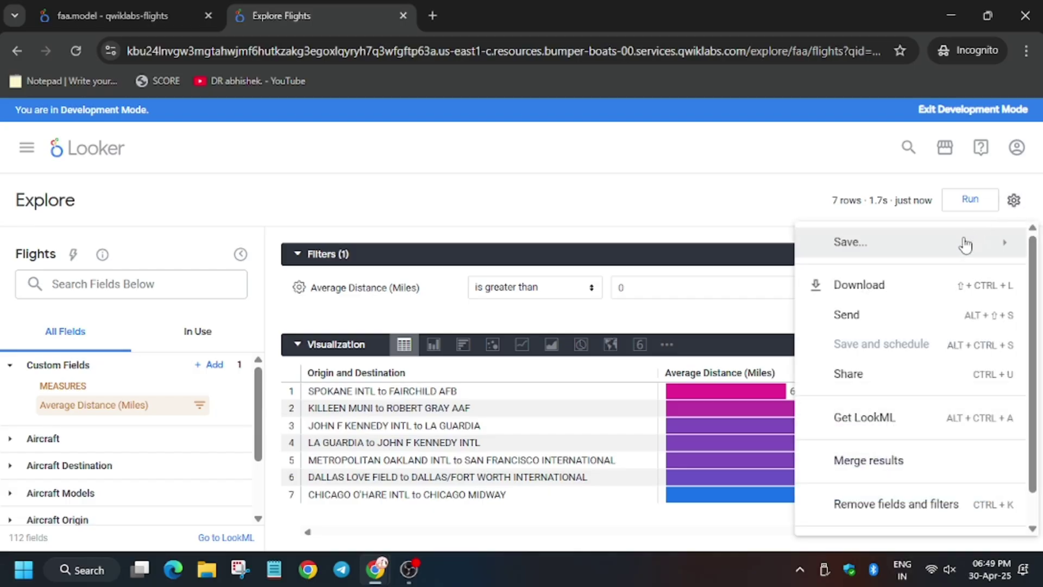
mouse_move(964, 242)
click(699, 317)
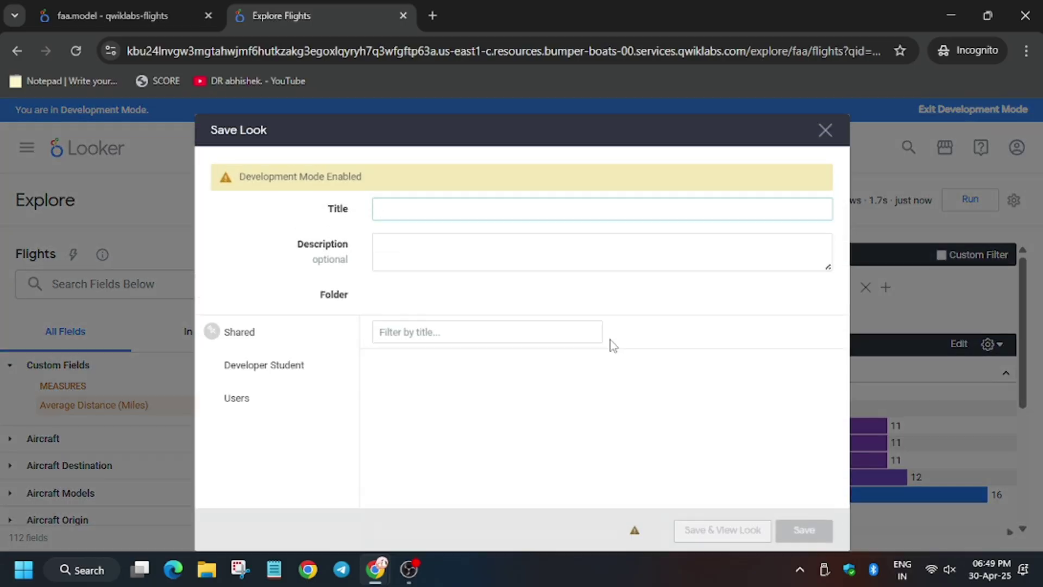
key(ctrl+v)
click(804, 529)
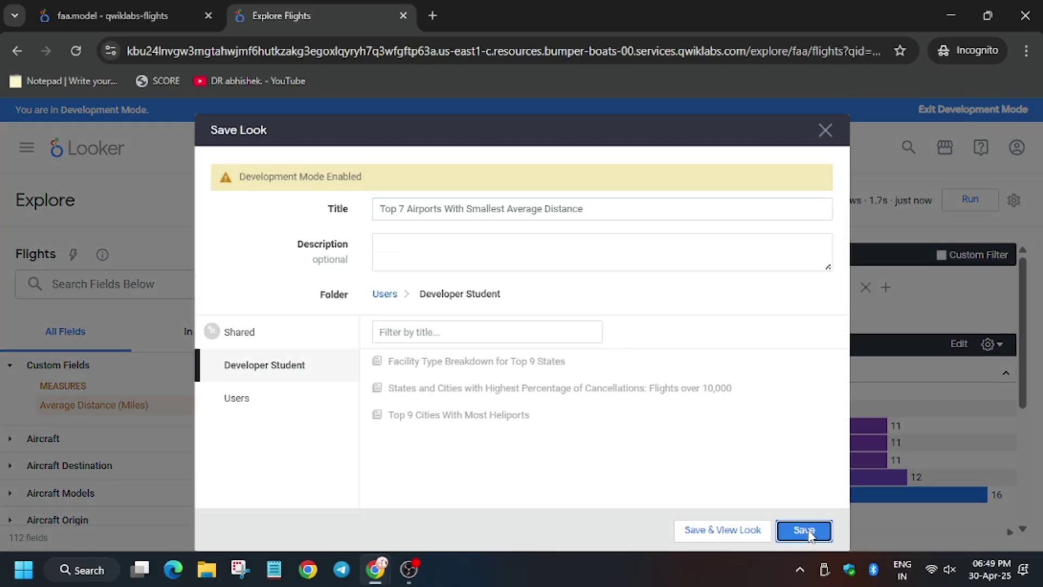
Check the lab progress for the Create Looks objective and go to Task 2. Merge results in the instructions.
key(alt+Tab)
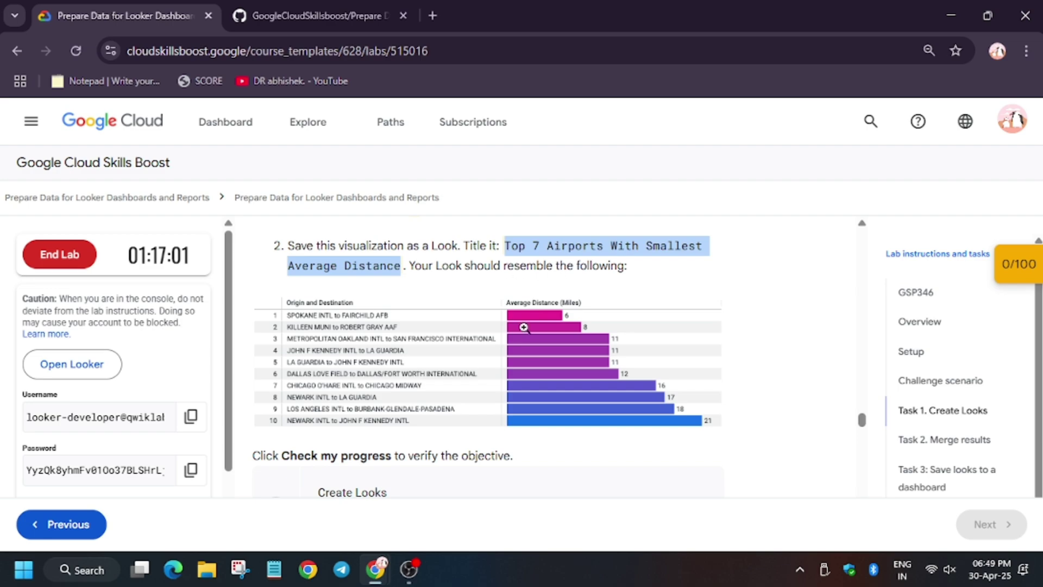
scroll(524, 327, down, 2)
click(365, 449)
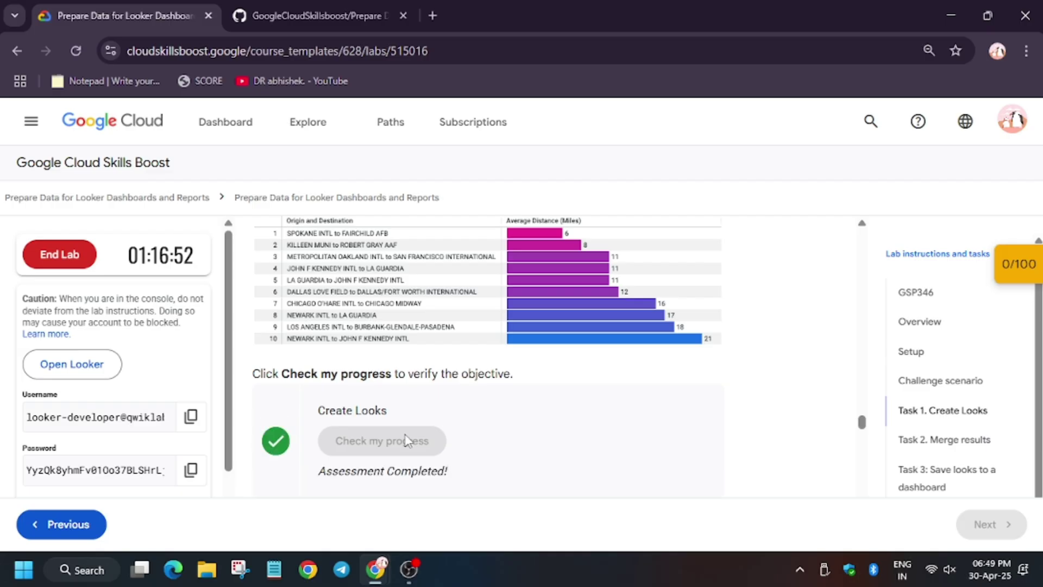
scroll(406, 439, down, 5)
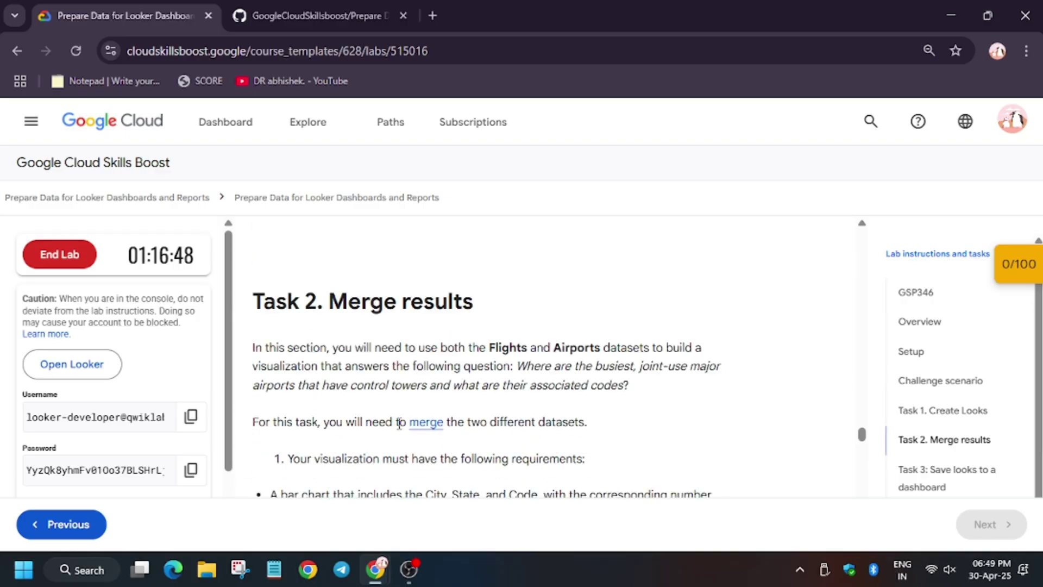
Return to Looker and open a fresh Flights Explore from the FAA model.
key(alt+Tab)
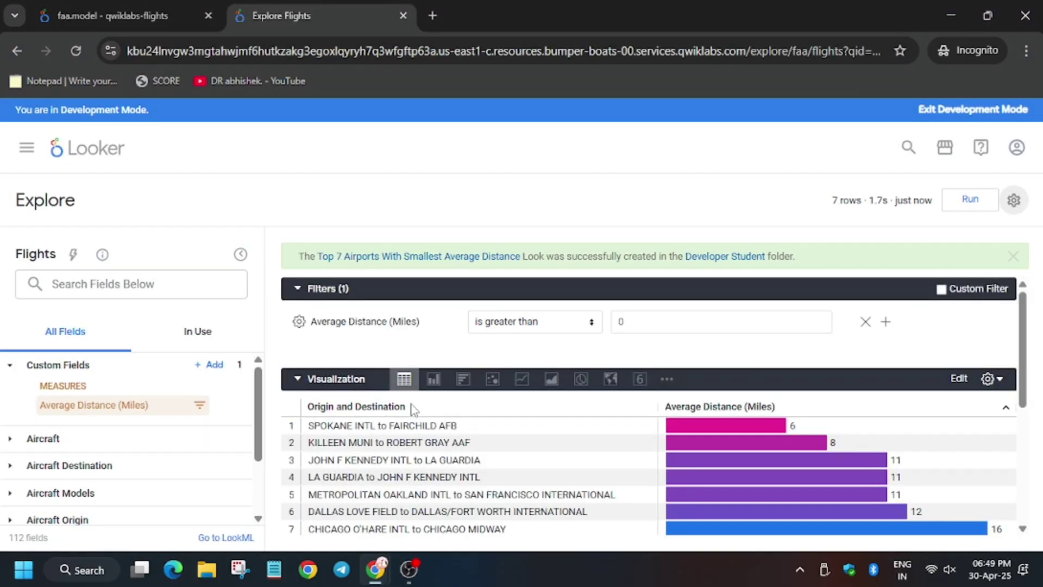
right_click(281, 6)
click(261, 6)
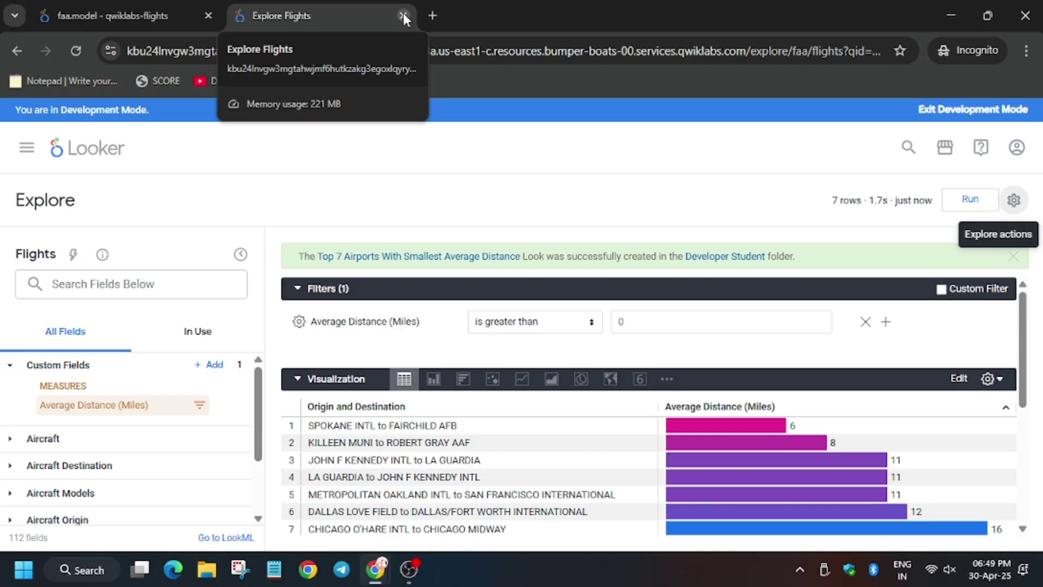
key(F5)
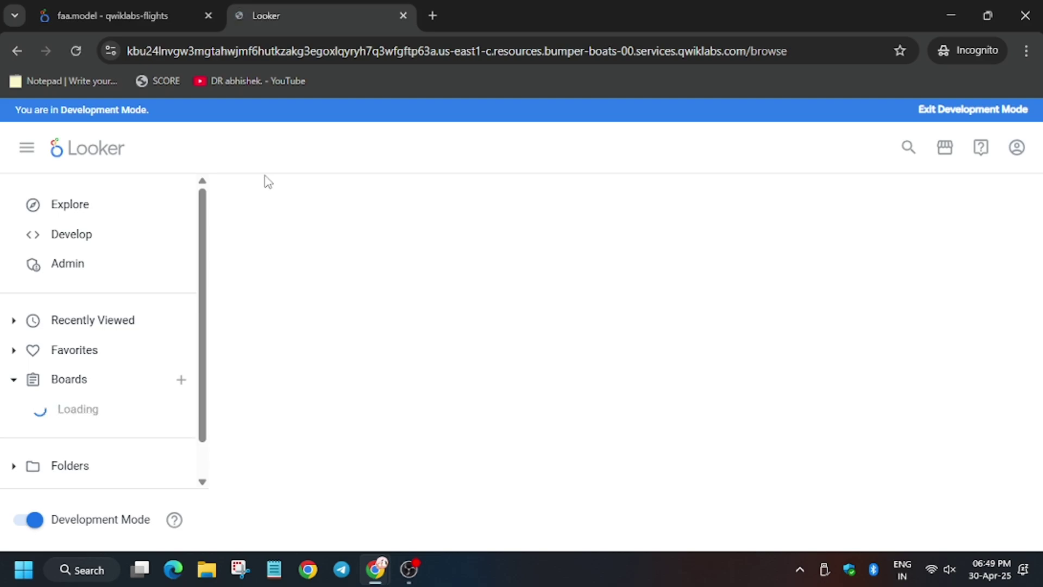
click(114, 208)
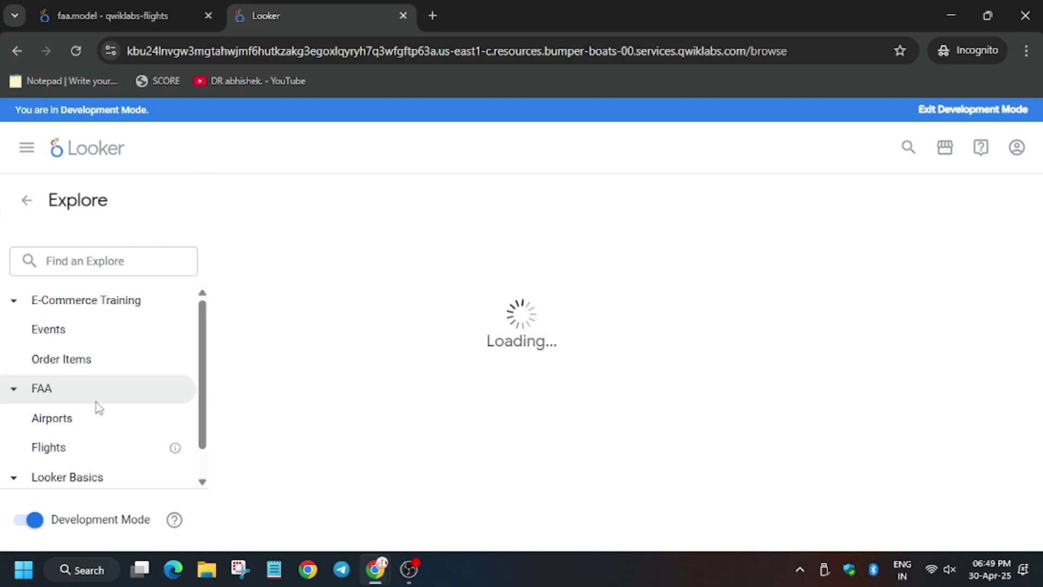
click(80, 449)
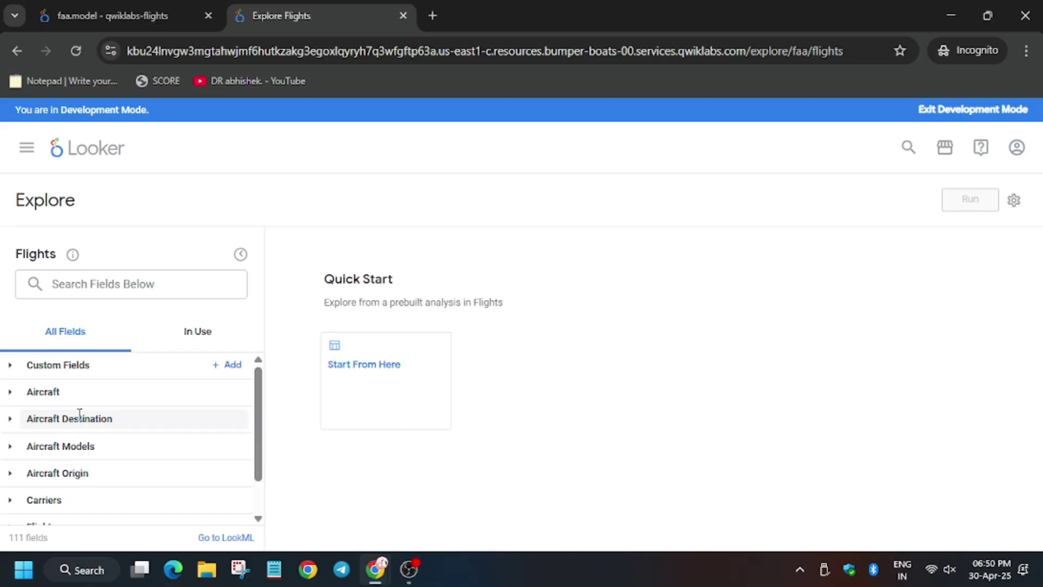
Check the Task 2 primary query requirements in the lab instructions and add the Aircraft Origin City dimension to the Flights query.
key(alt+Tab)
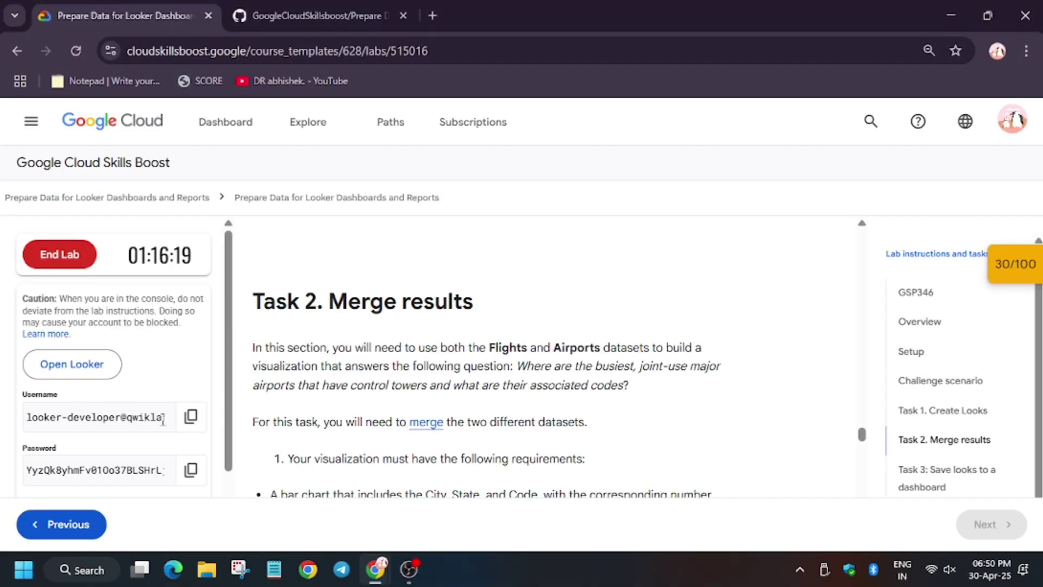
scroll(443, 418, down, 5)
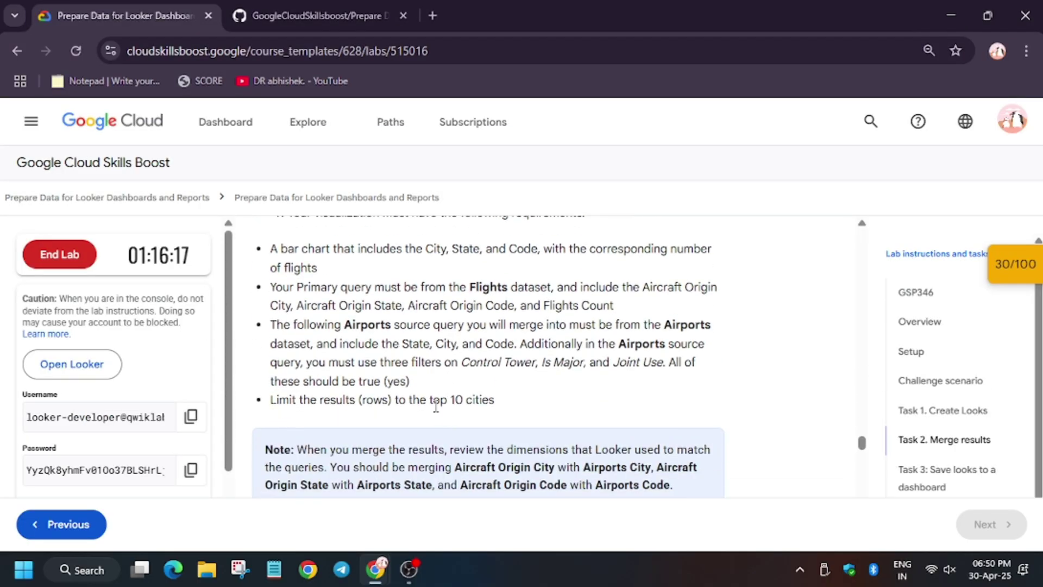
key(alt+Tab)
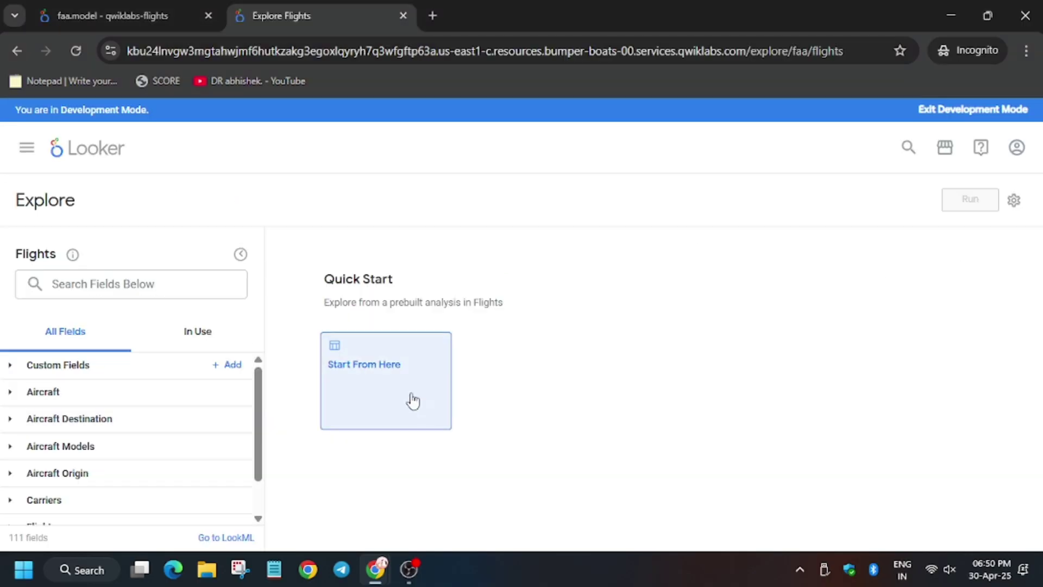
click(199, 281)
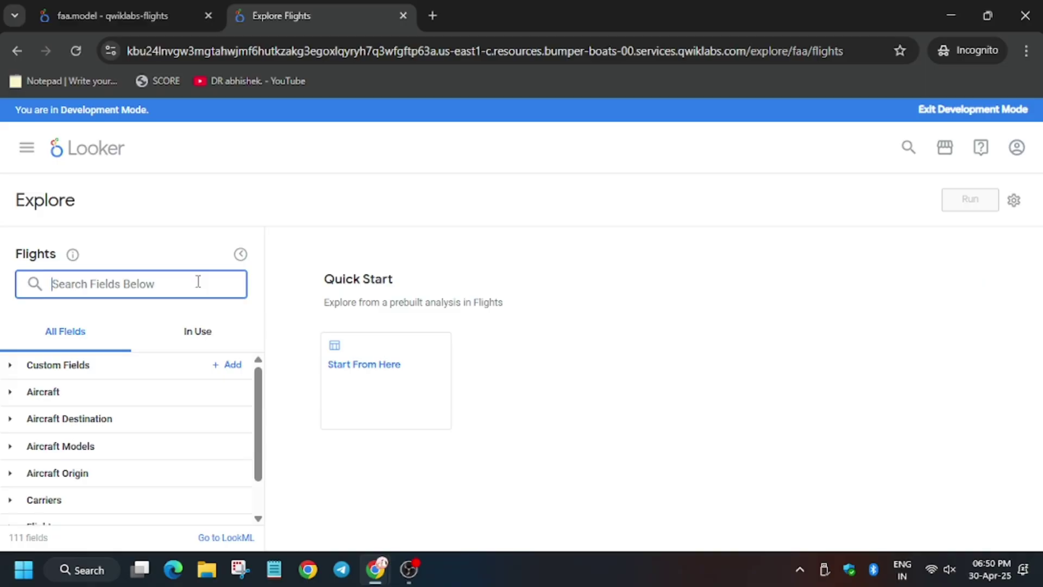
key(alt+Tab)
key(alt+Tab)
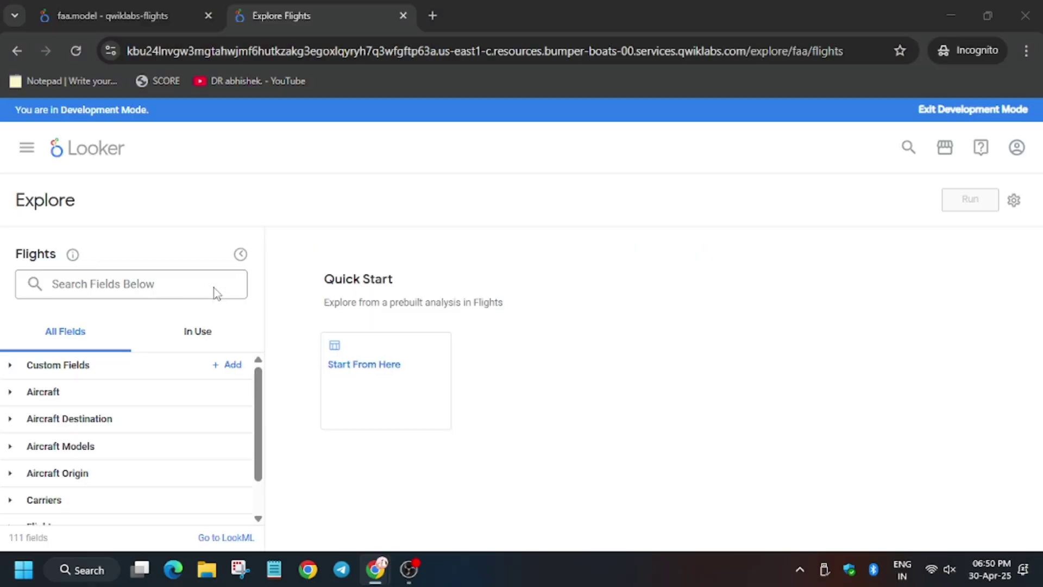
text(city)
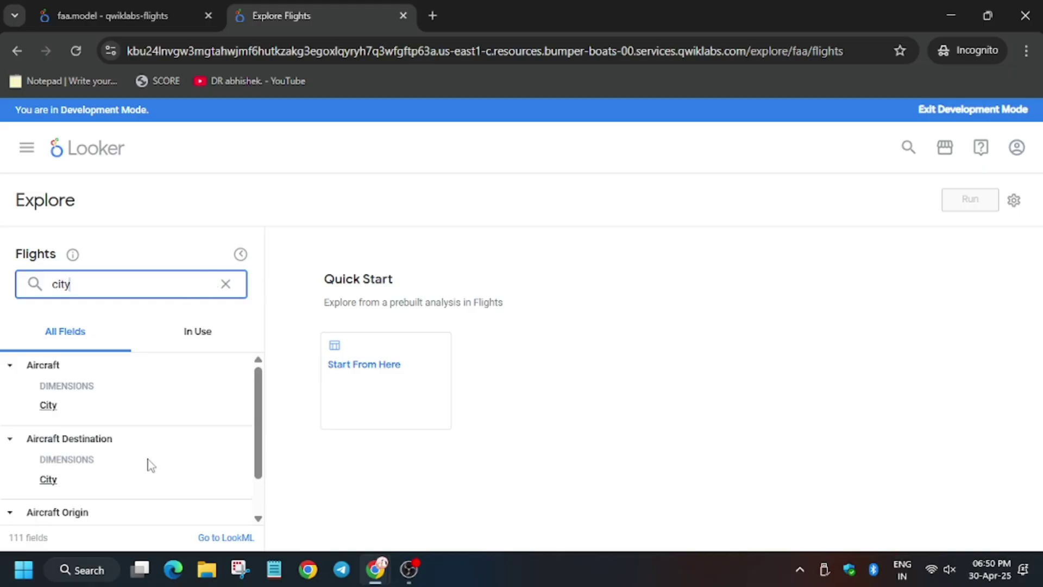
scroll(142, 465, down, 1)
key(alt+Tab)
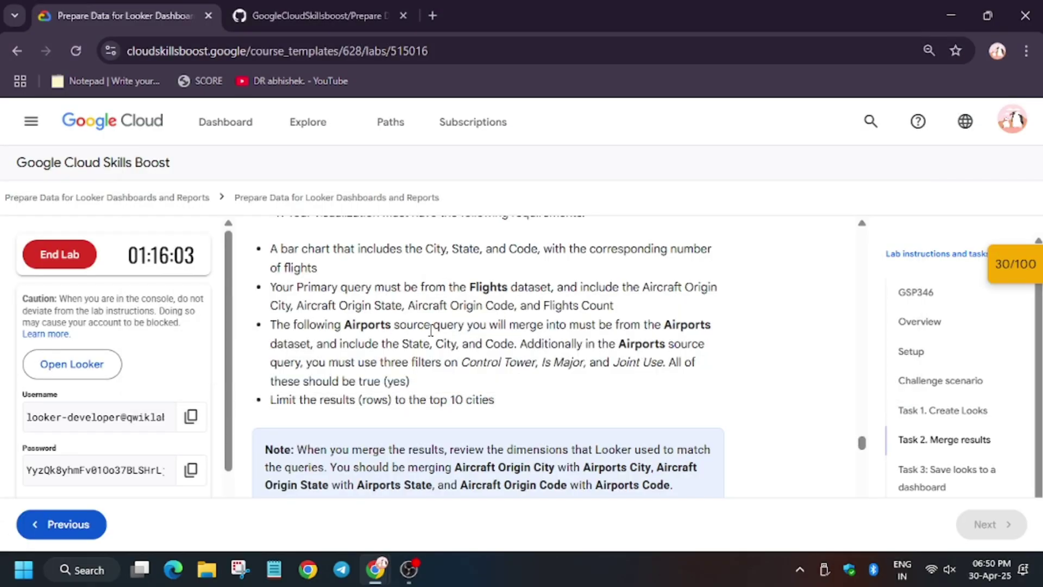
scroll(431, 329, up, 2)
scroll(459, 348, up, 5)
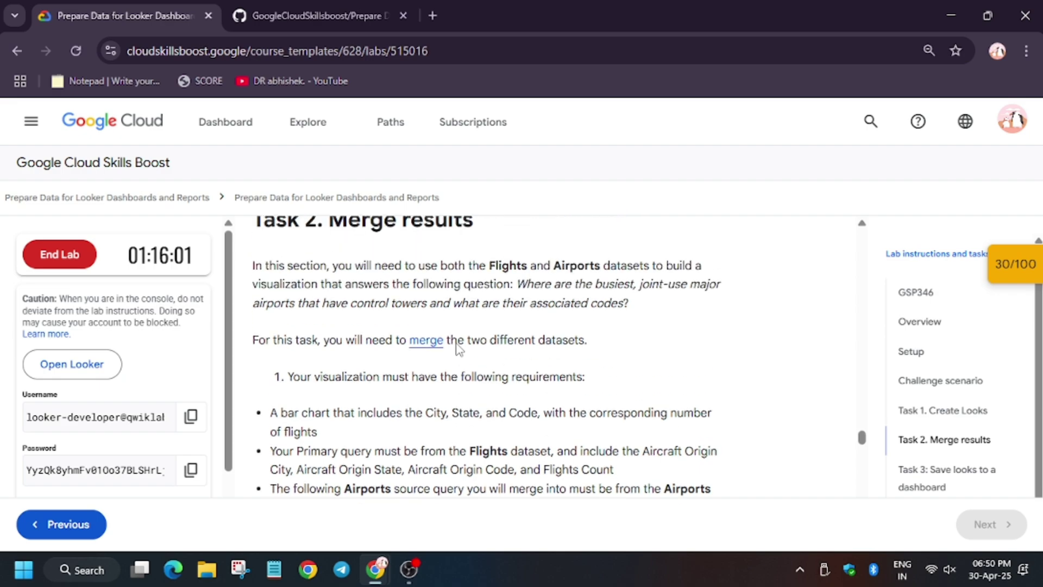
scroll(459, 345, down, 3)
scroll(387, 435, down, 2)
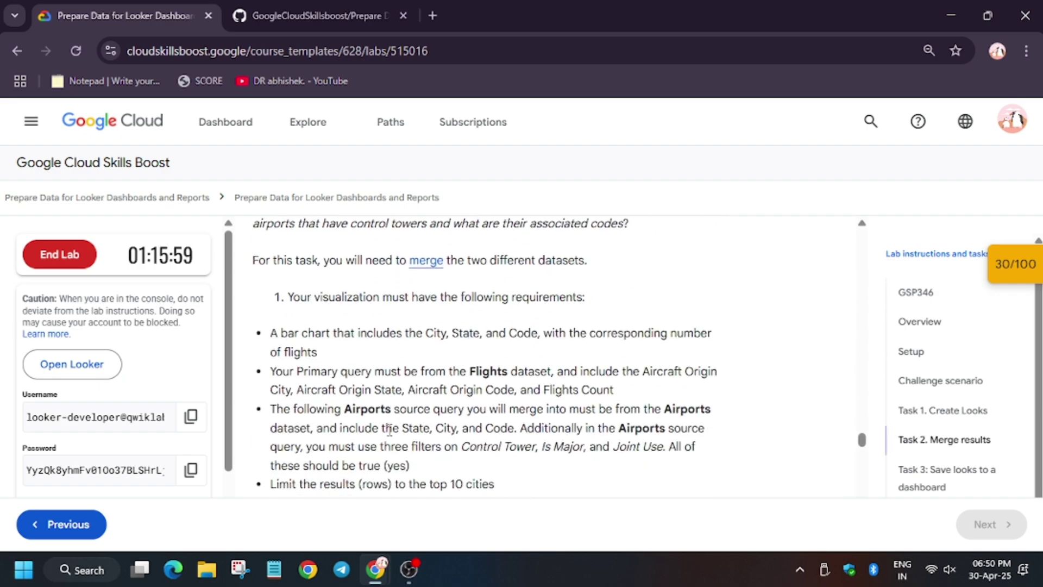
key(alt+Tab)
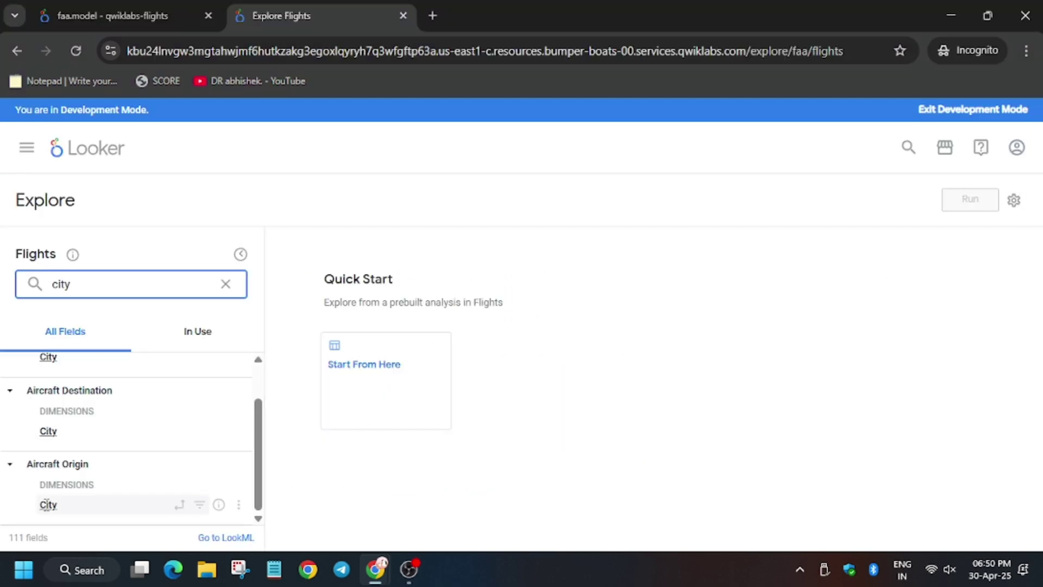
Add the Aircraft Origin State and Aircraft Origin Code dimensions to the Flights query.
double_click(102, 292)
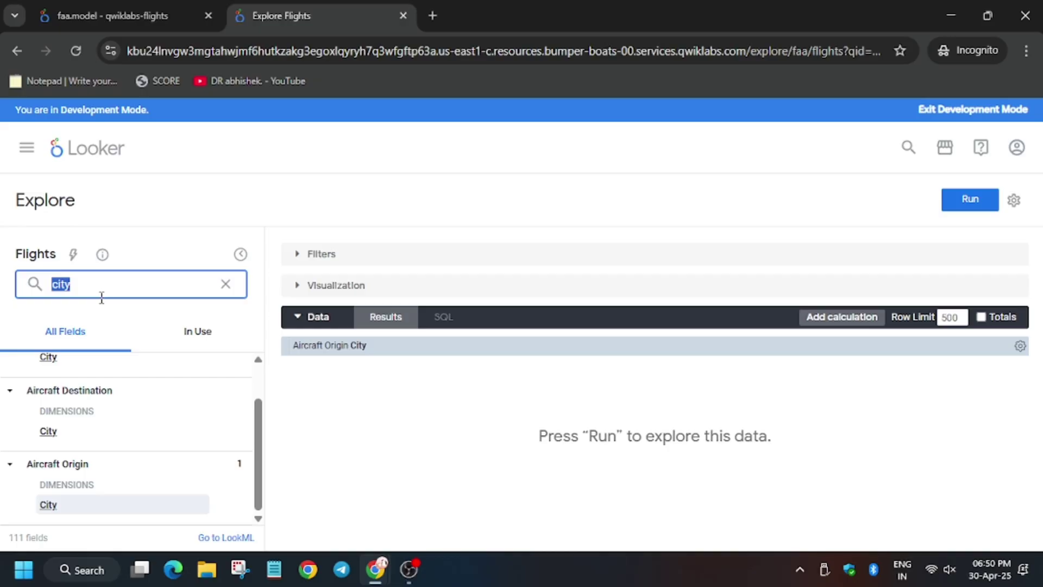
text(state)
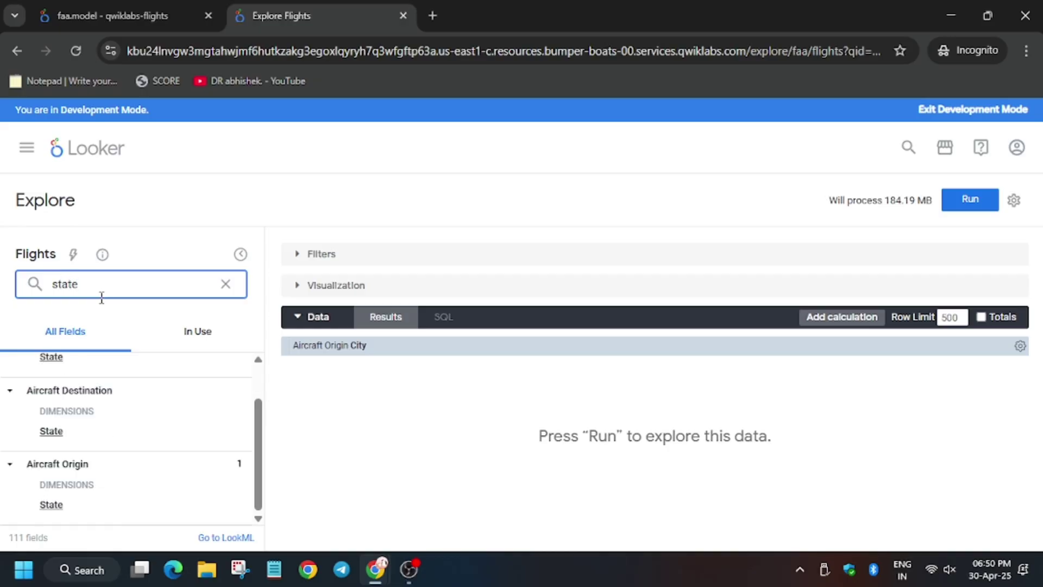
click(54, 505)
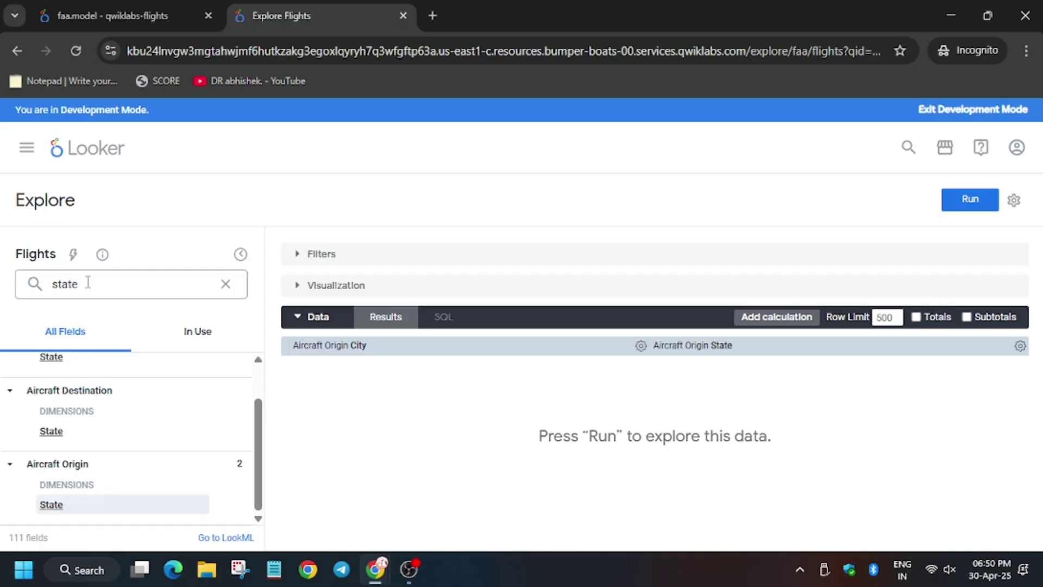
double_click(99, 293)
text(code)
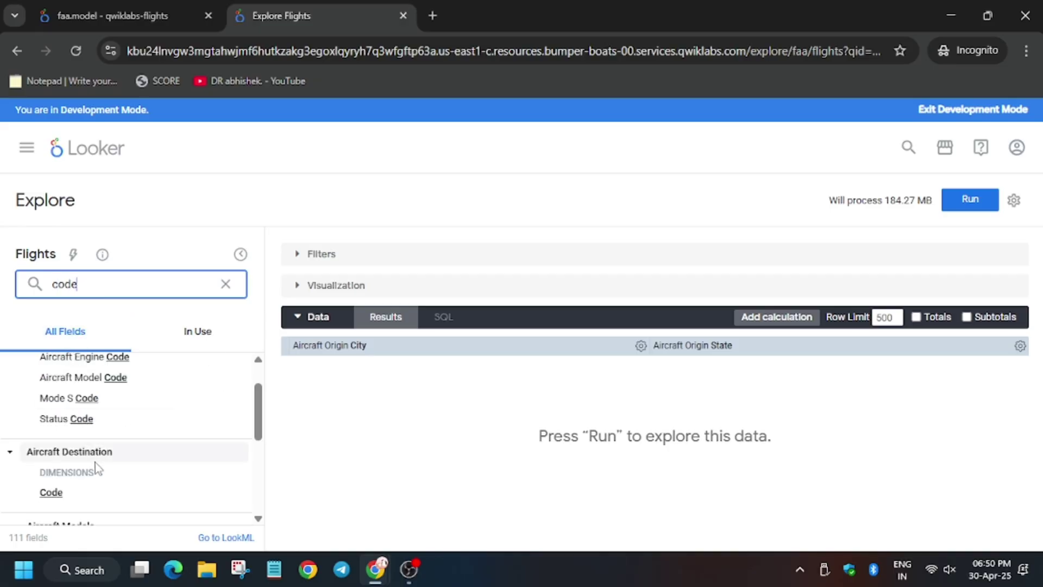
scroll(76, 478, down, 3)
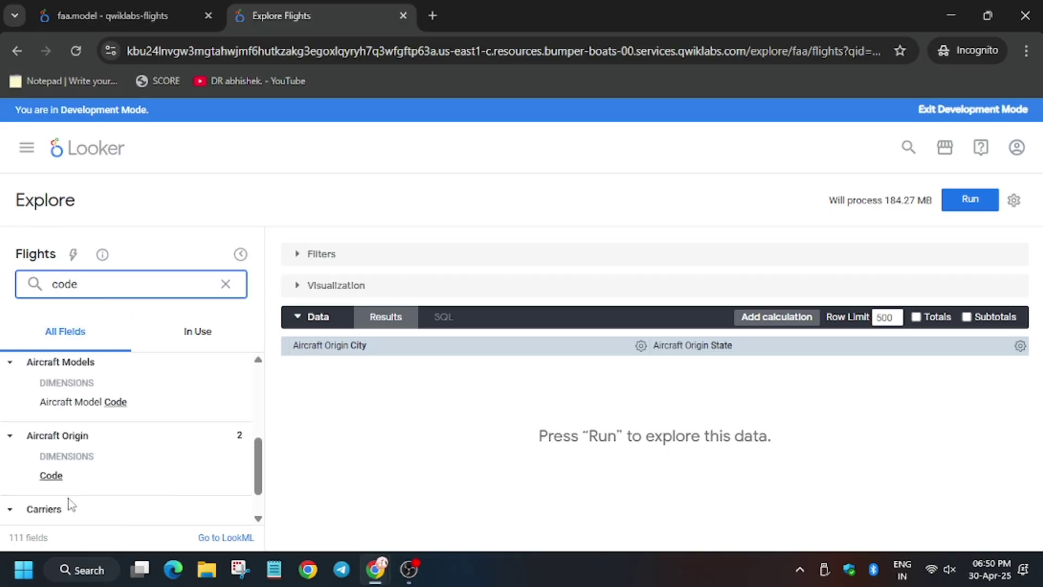
click(57, 475)
Check the remaining primary query field in the lab instructions and add the Flights Count measure.
key(alt+Tab)
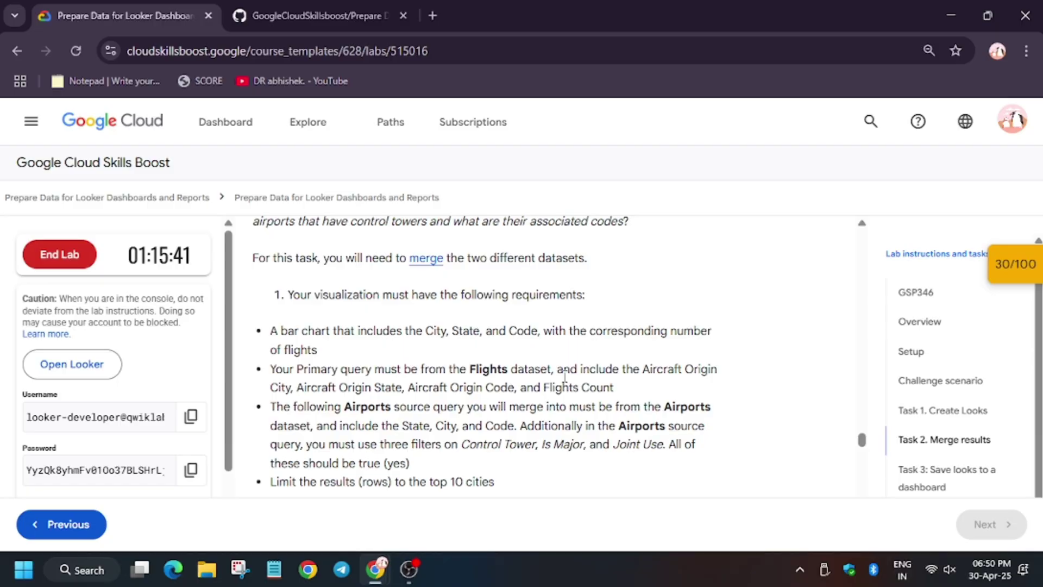
key(alt+Tab)
click(157, 283)
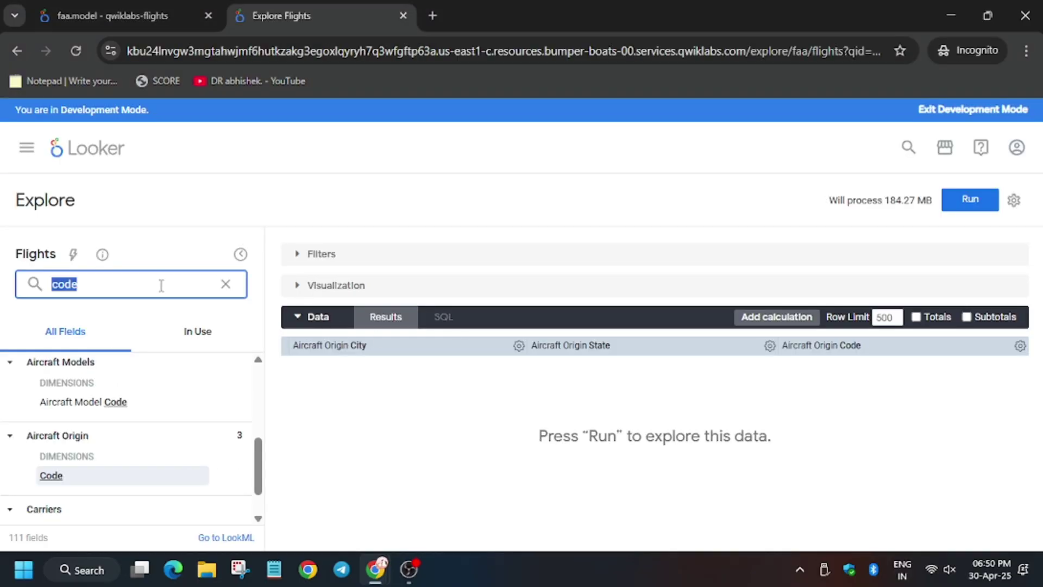
text(count)
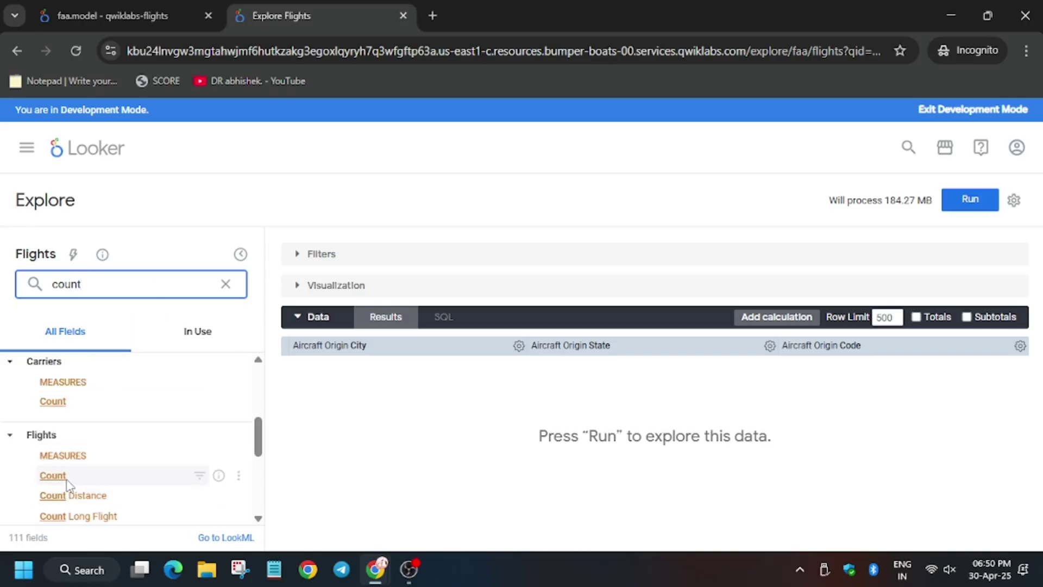
click(66, 480)
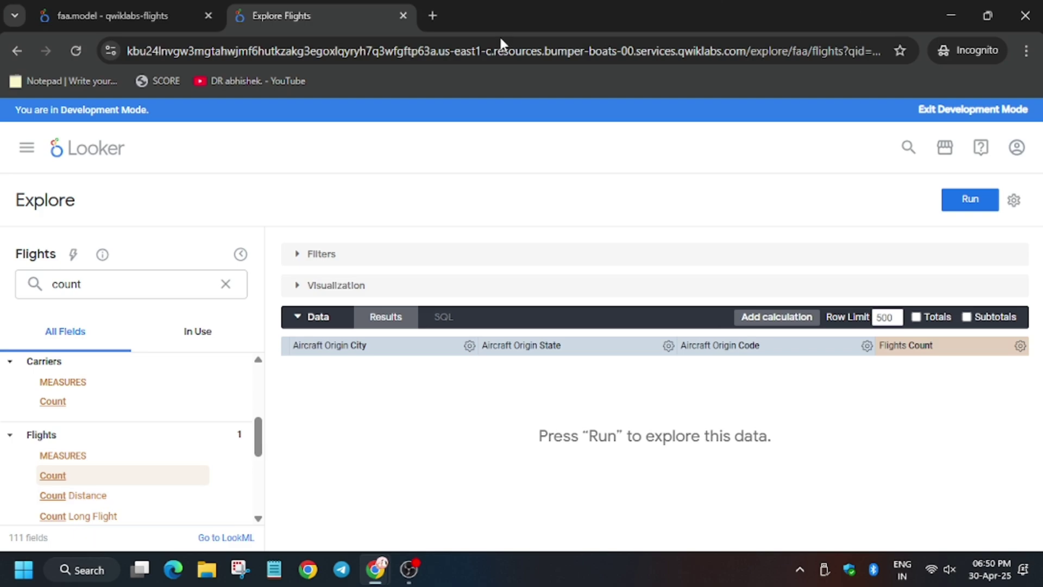
Check the row limit requirement in the lab instructions, then limit the Flights query to 10 rows and run it.
key(alt+Tab)
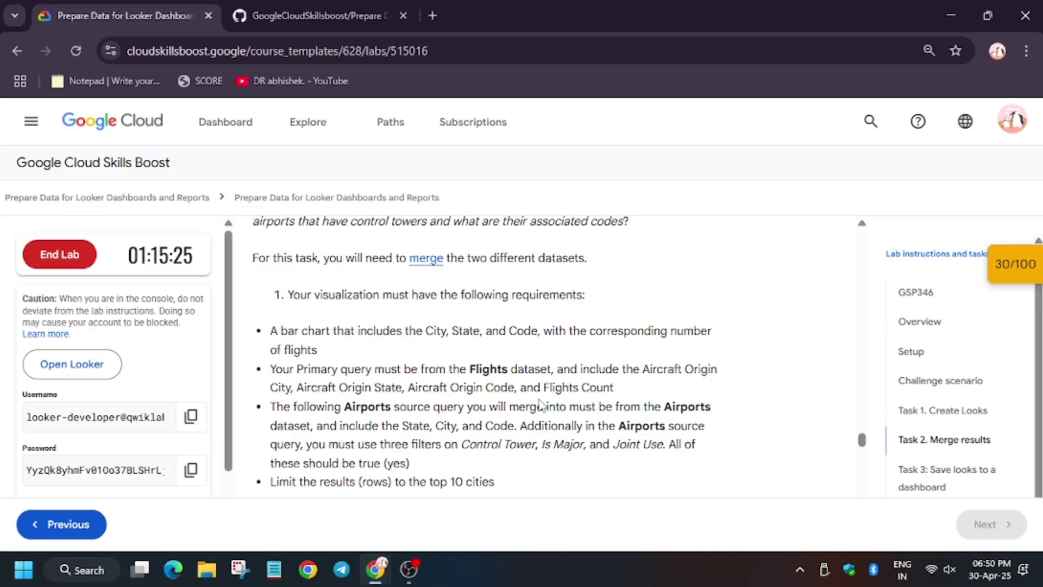
scroll(540, 404, down, 2)
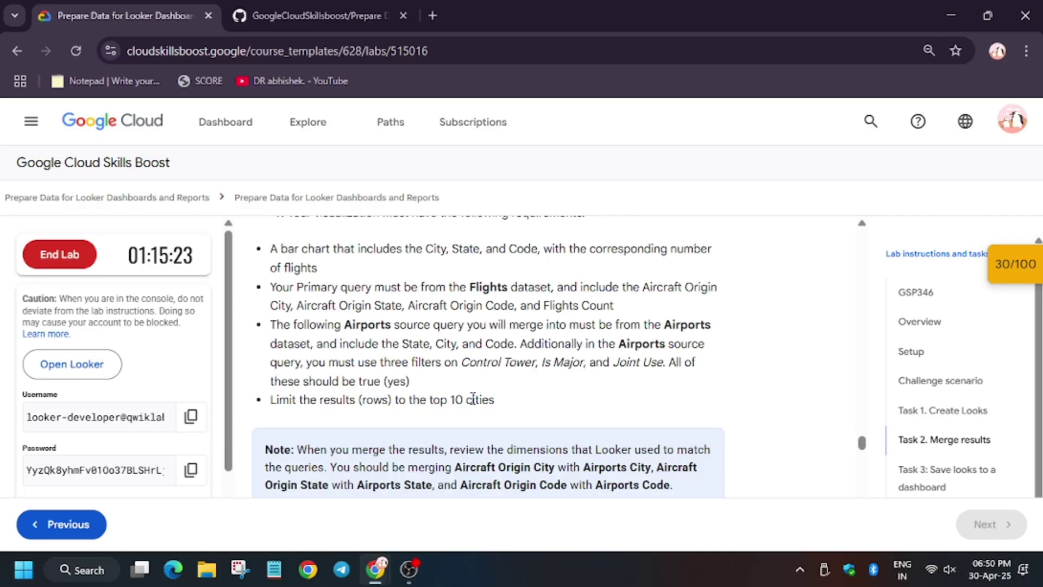
key(alt+Tab)
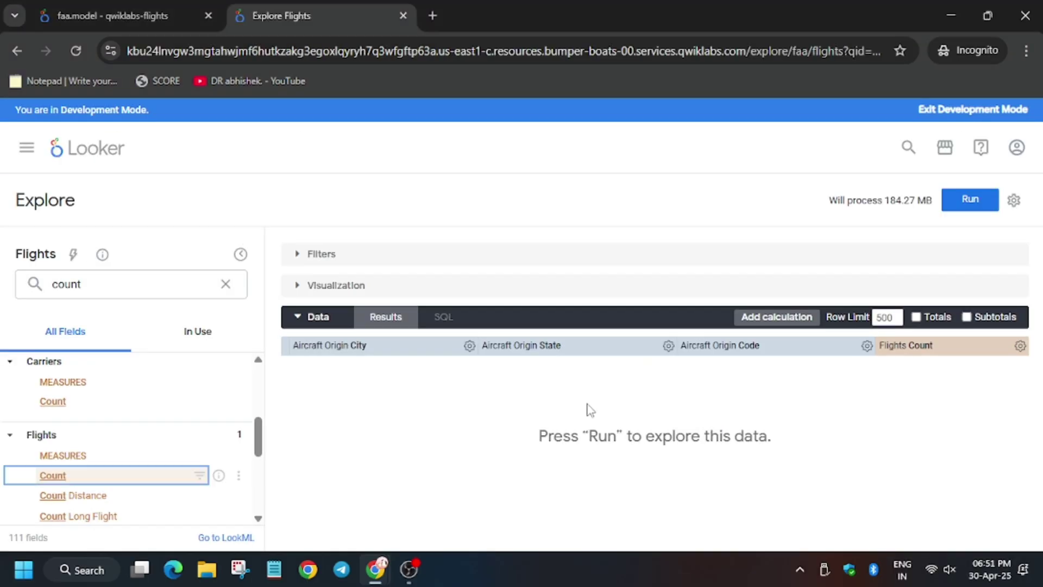
double_click(888, 310)
key(BackSpace)
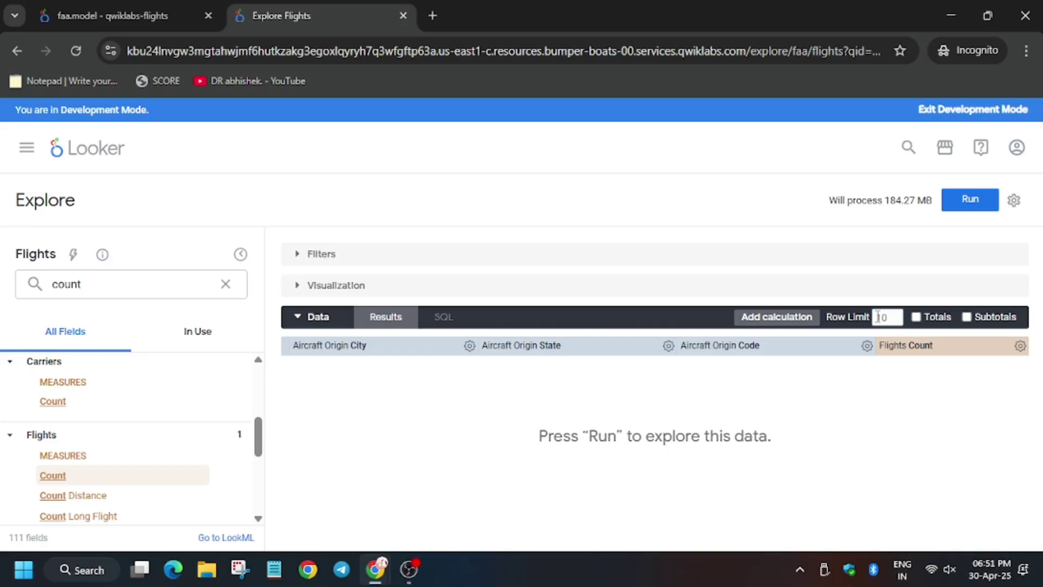
key(alt+Tab)
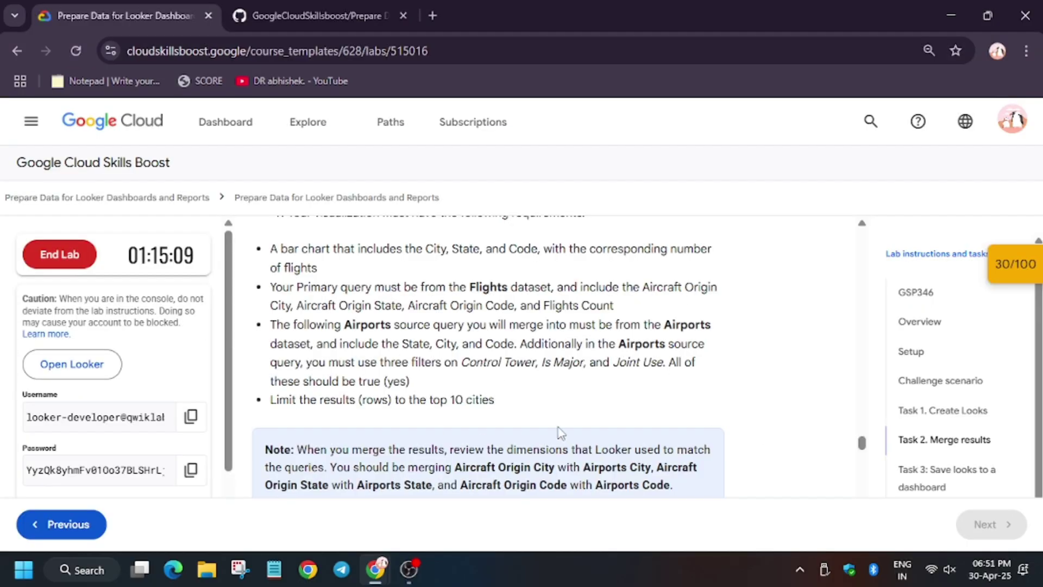
key(alt+Tab)
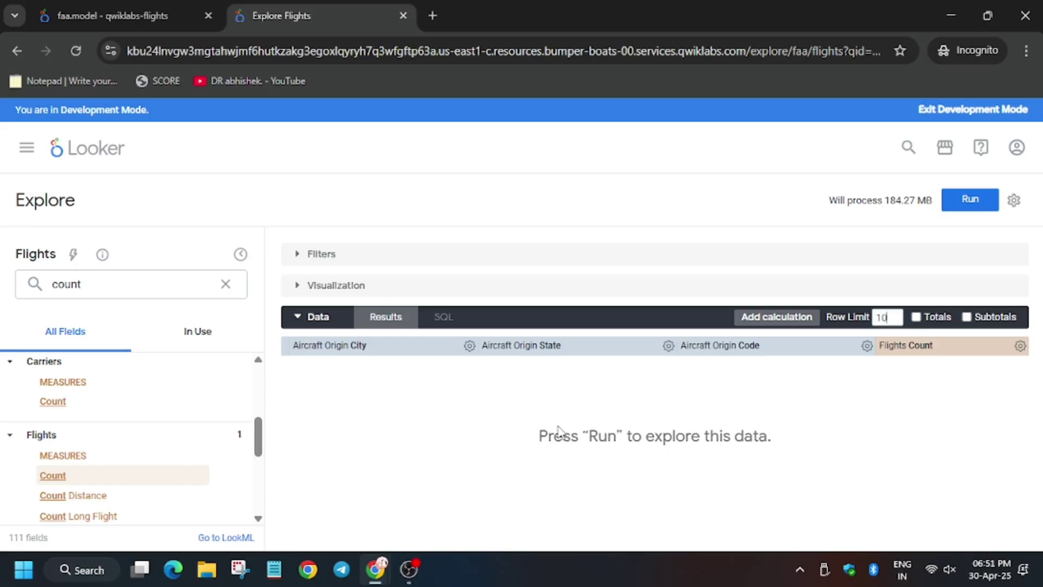
click(961, 200)
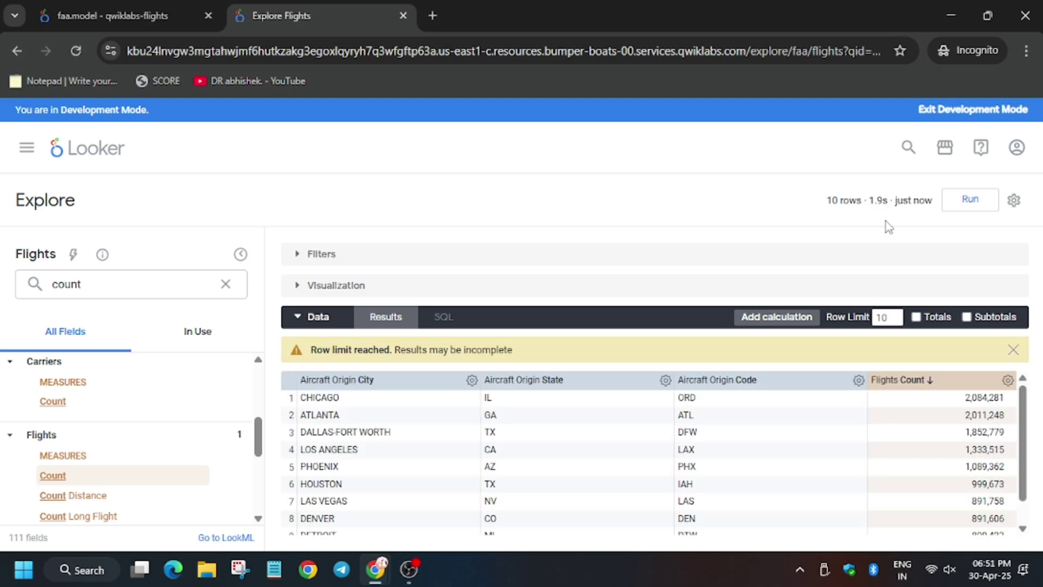
Start merging the Flights results with a source query from the FAA Airports Explore, checking its requirements in the lab instructions.
click(1012, 201)
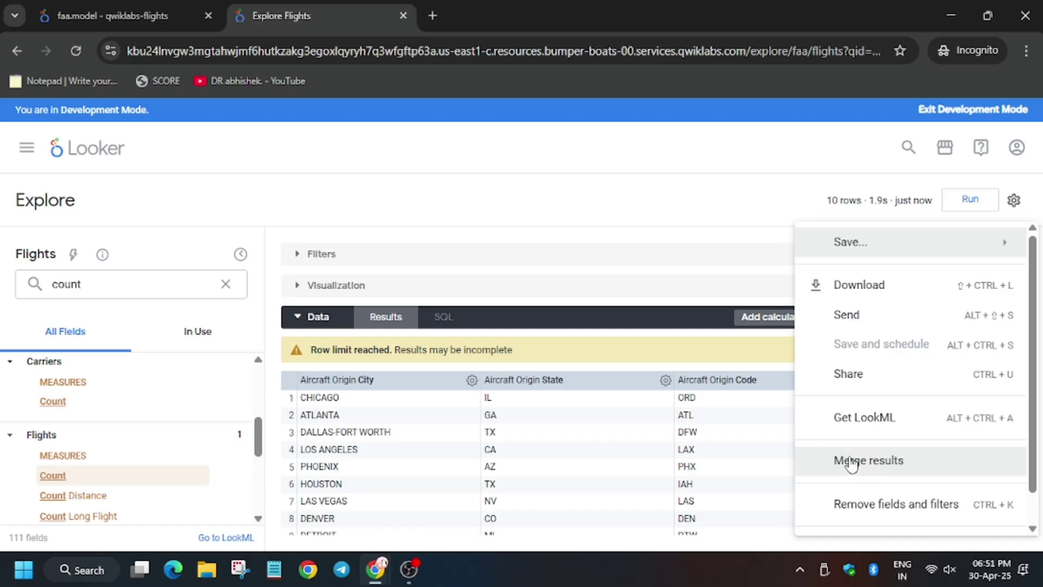
click(870, 471)
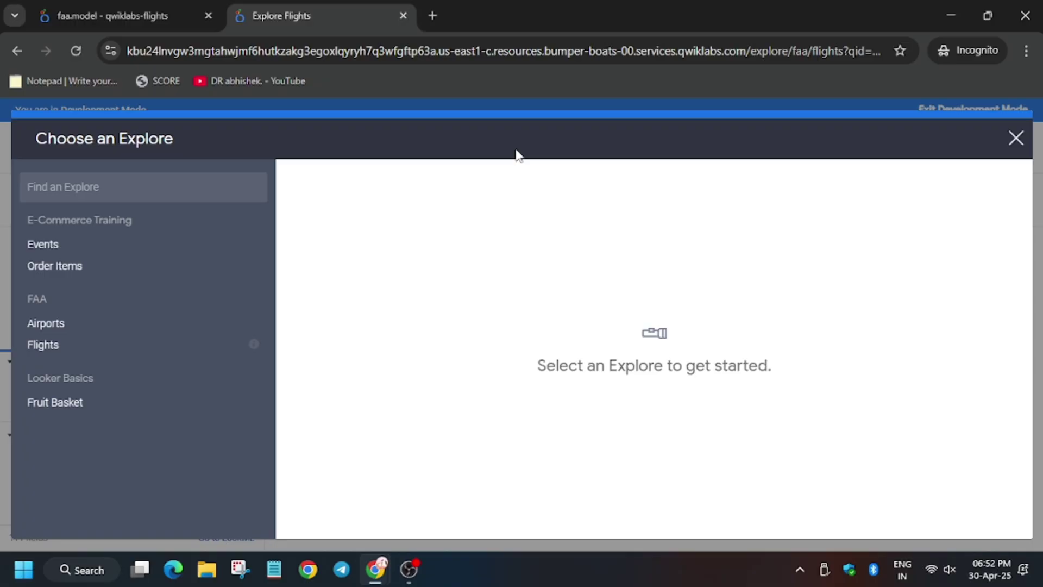
key(alt+Tab)
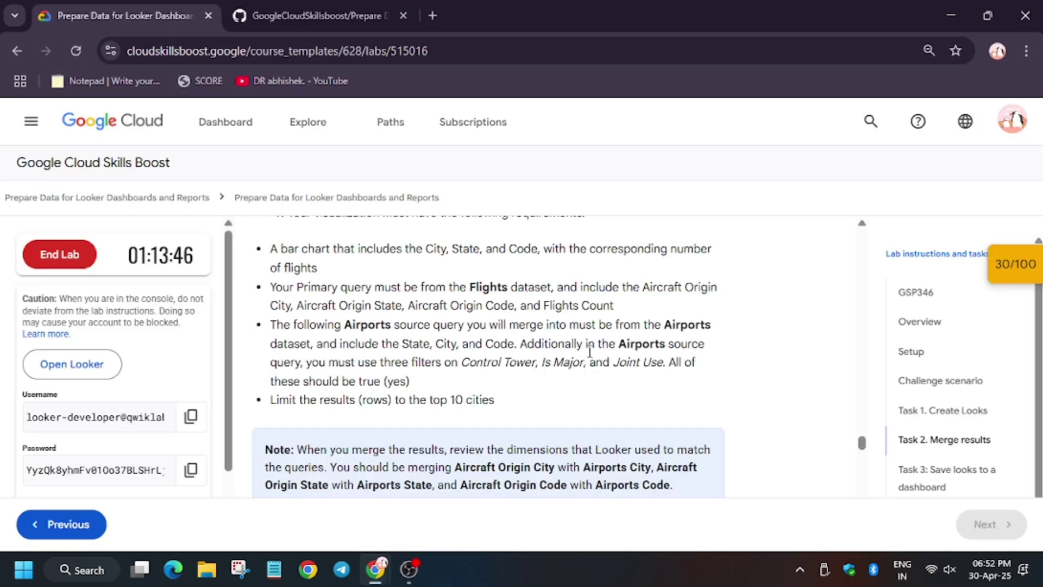
key(alt+Tab)
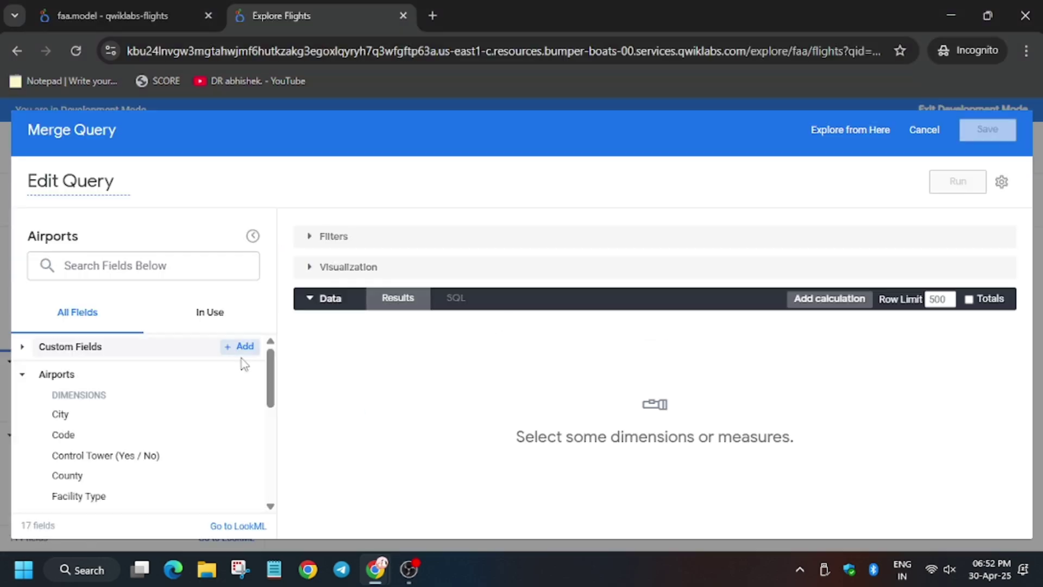
Add the State, City and Code dimensions to the Airports source query.
click(104, 267)
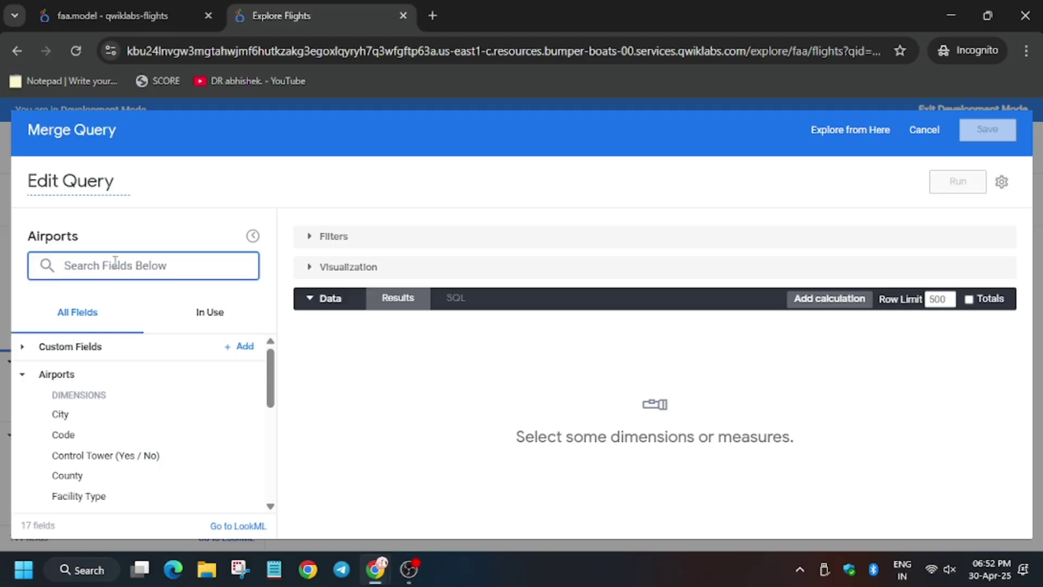
text(state)
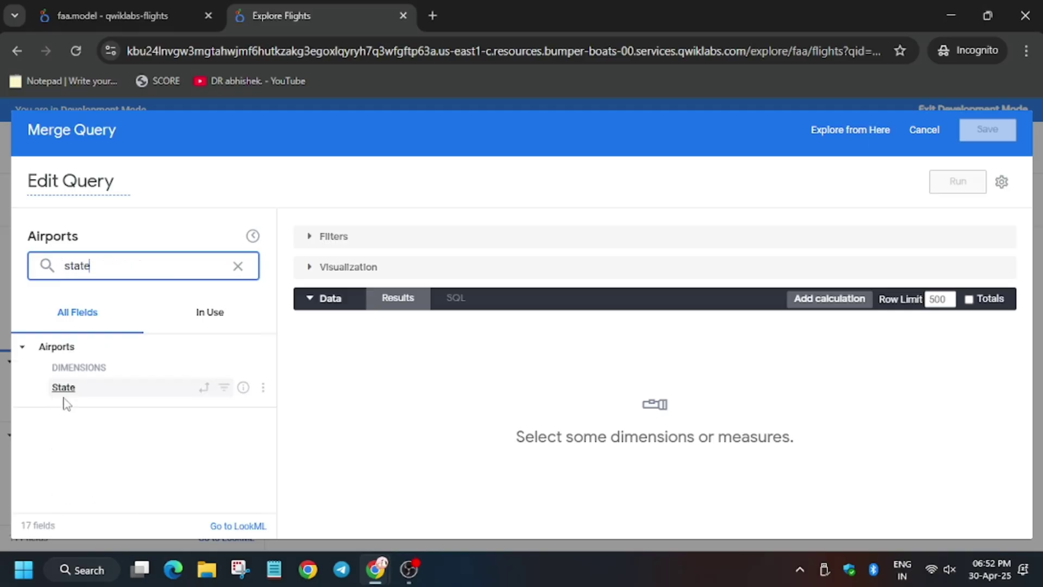
click(64, 388)
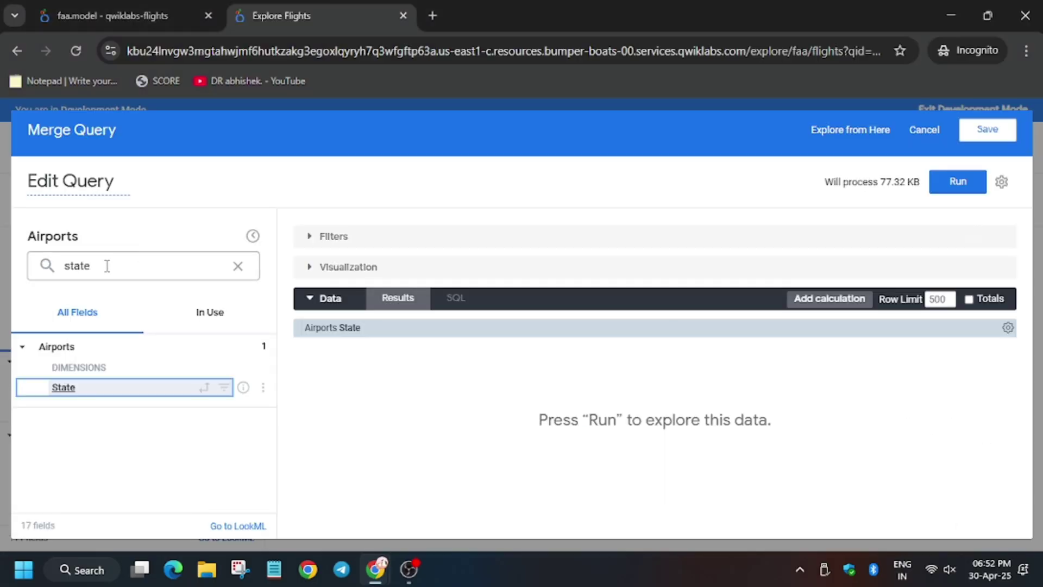
double_click(107, 265)
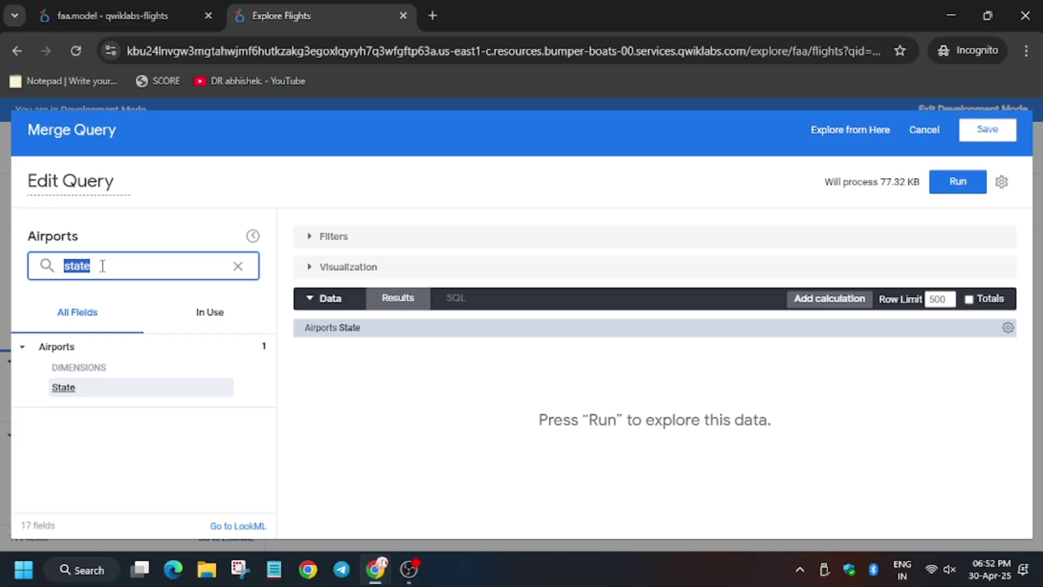
text(city)
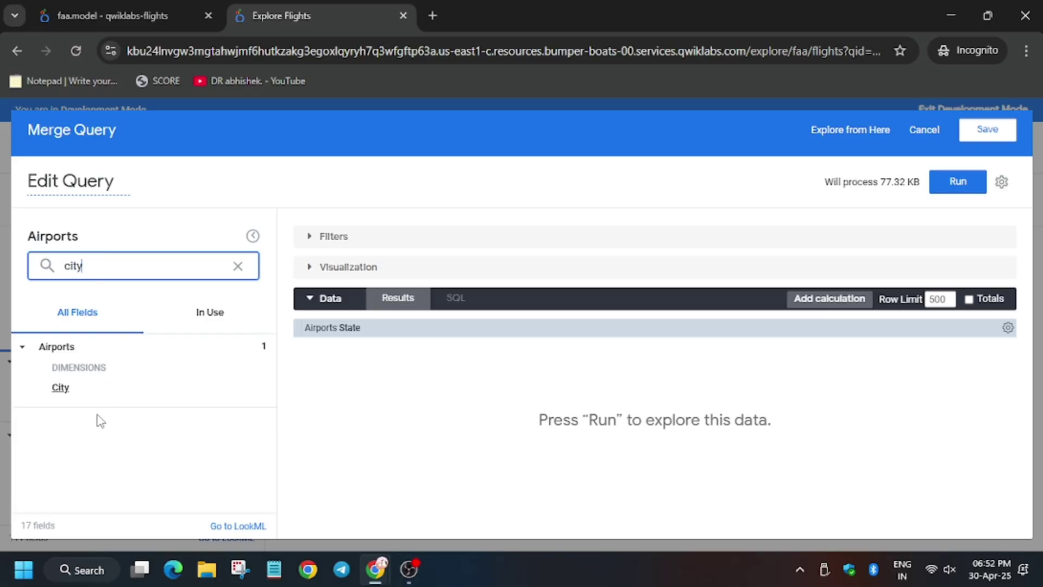
click(87, 389)
double_click(98, 272)
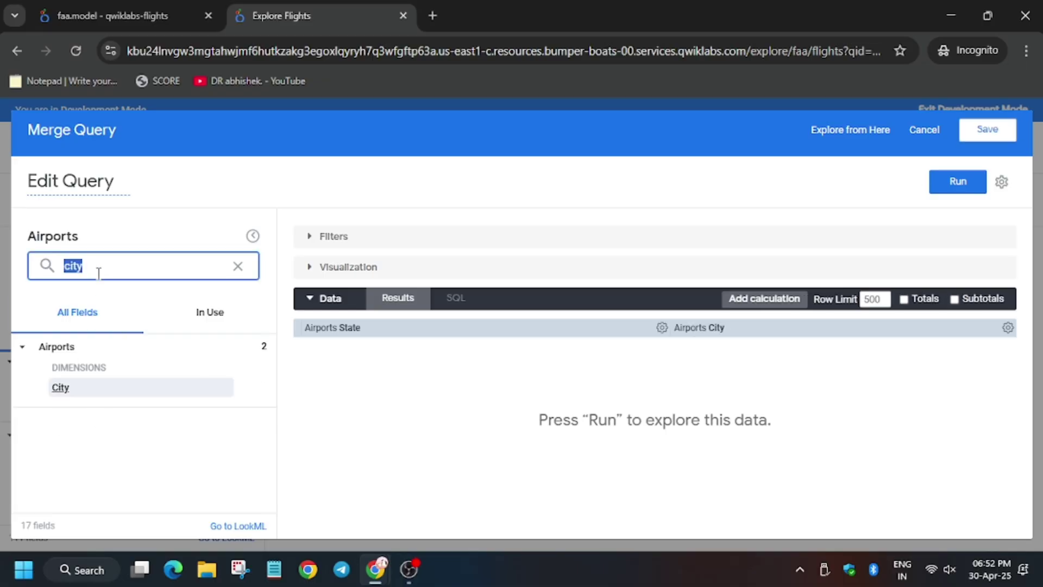
text(code)
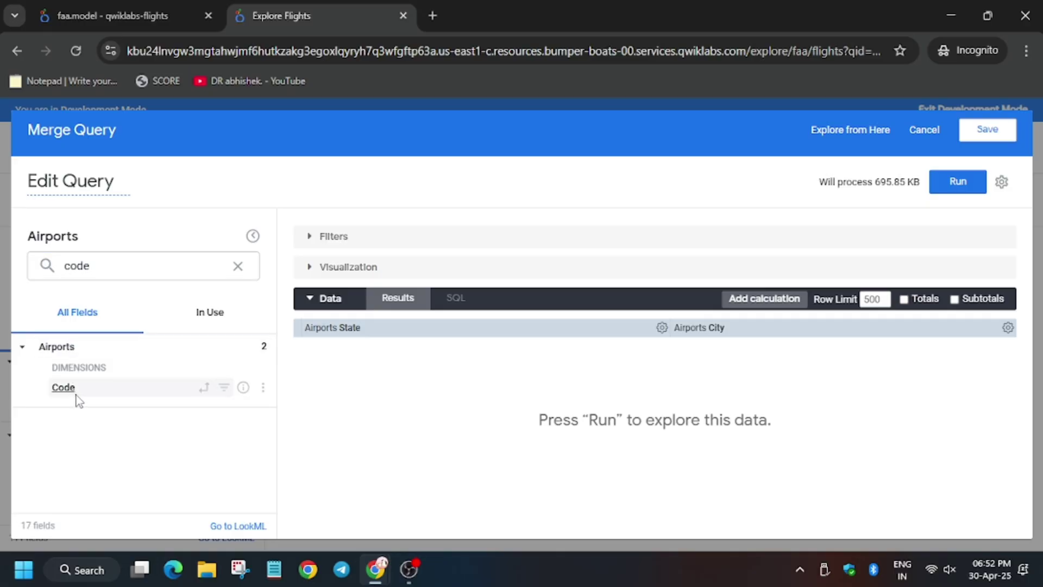
click(65, 387)
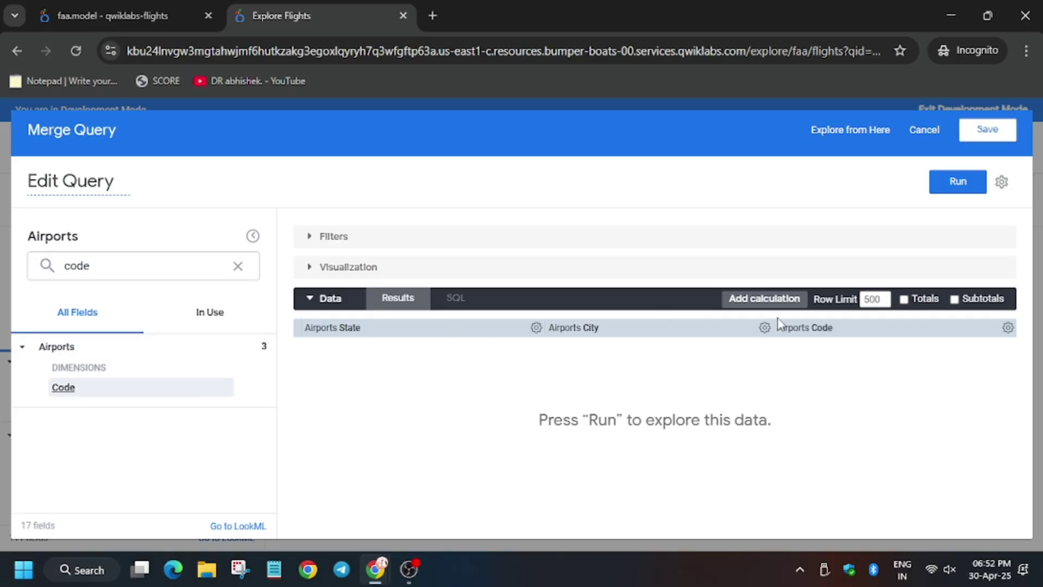
Limit the Airports source query to 10 rows and run it.
key(alt+Tab)
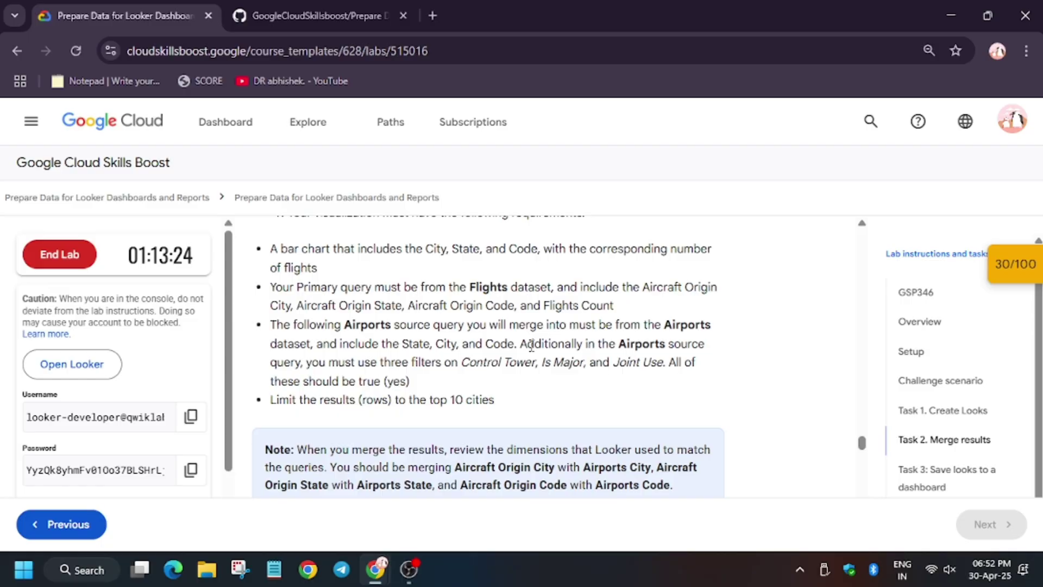
key(alt+Tab)
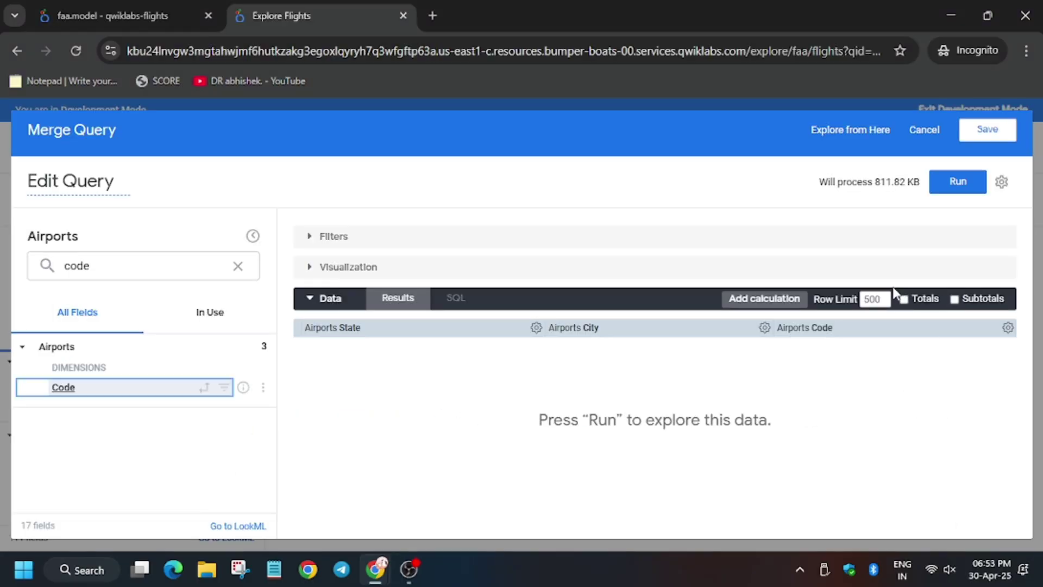
click(868, 299)
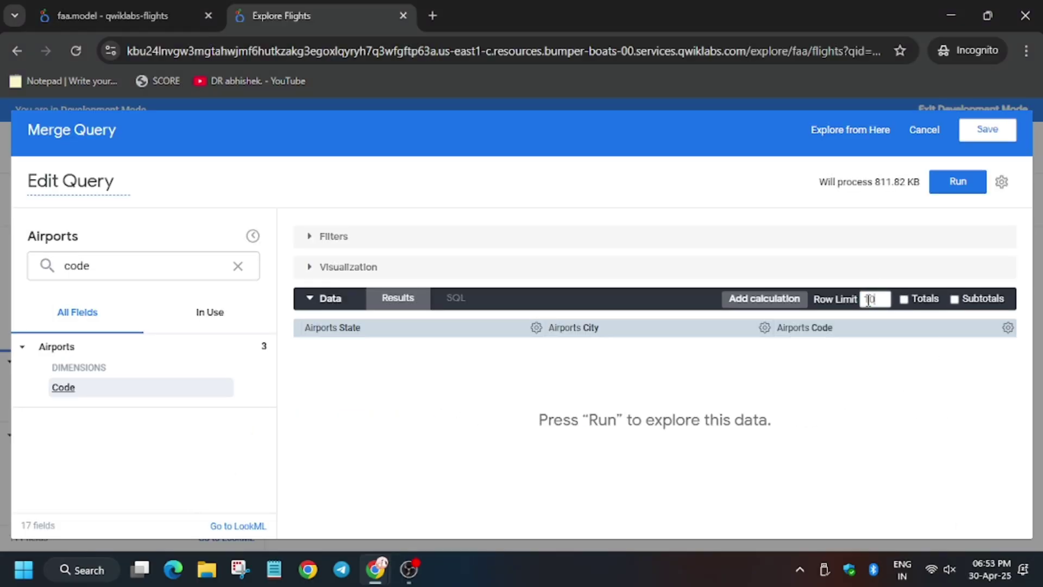
click(949, 191)
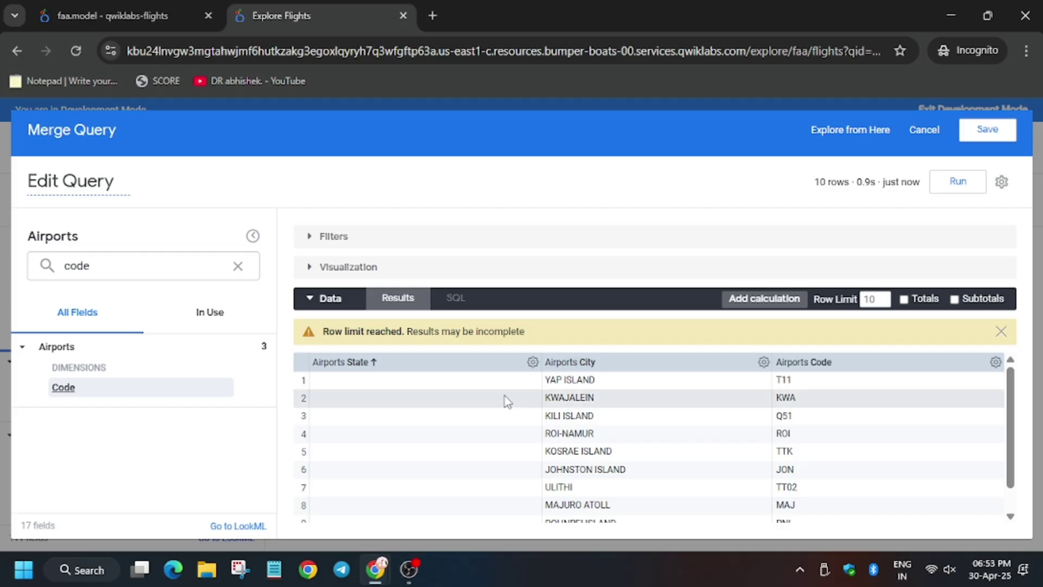
Review the Airports query requirements in the lab instructions and save the source query into the merge.
key(alt+Tab)
scroll(421, 411, down, 5)
scroll(420, 411, up, 5)
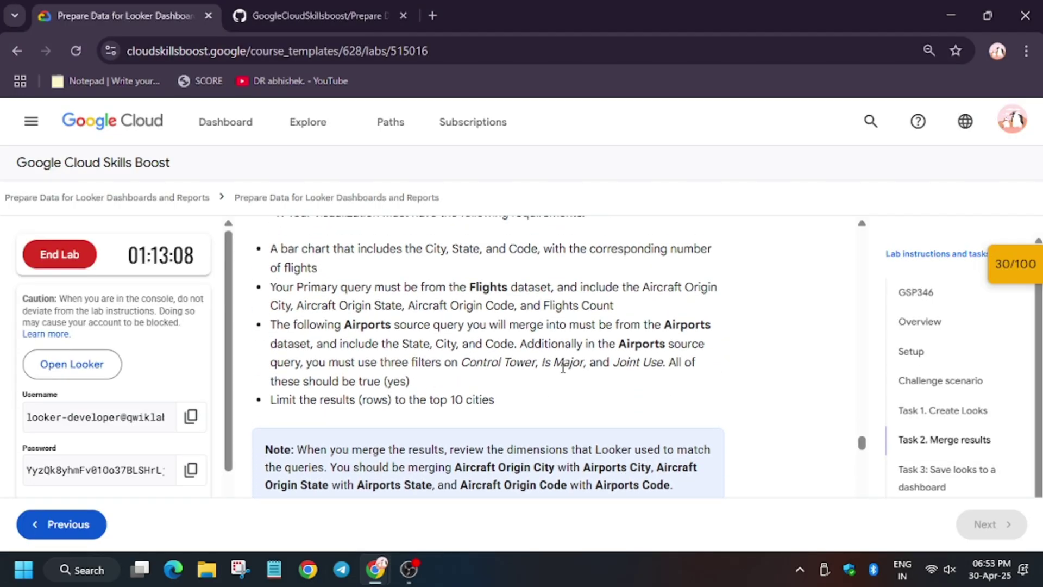
key(alt+Tab)
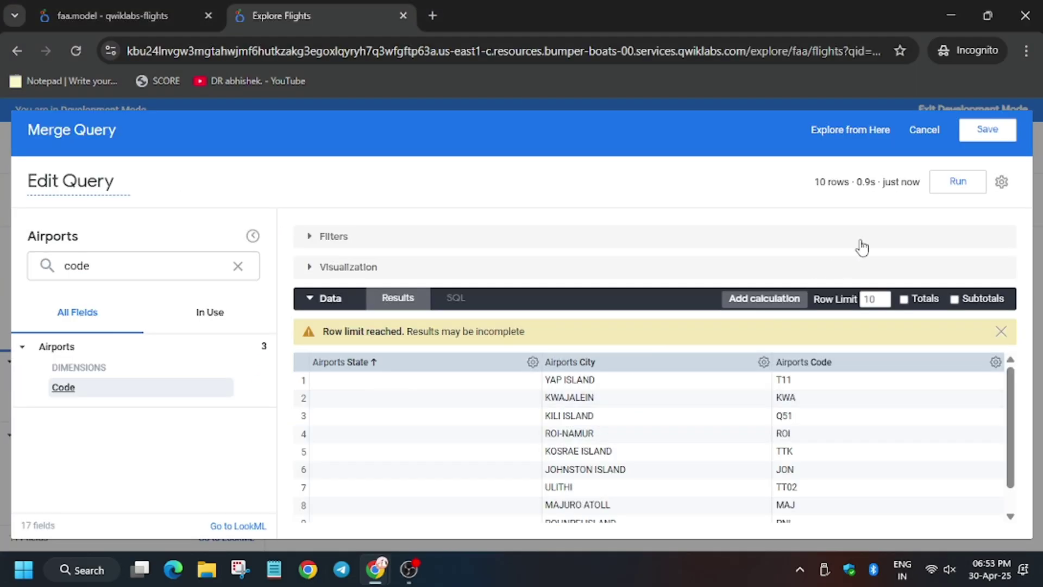
click(979, 138)
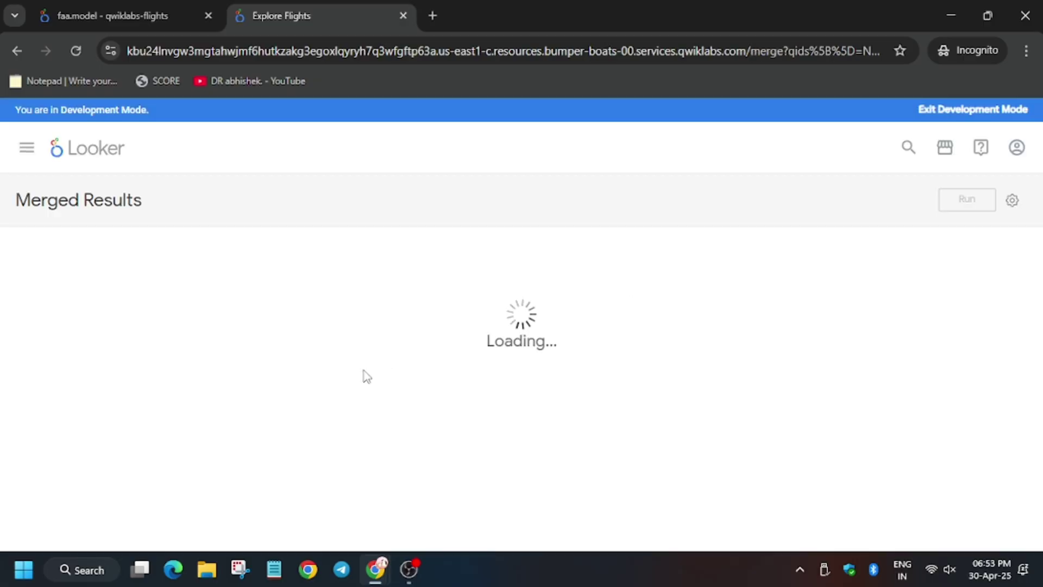
Run the merged Flights and Airports results and visualize them as a bar chart.
key(alt+Tab)
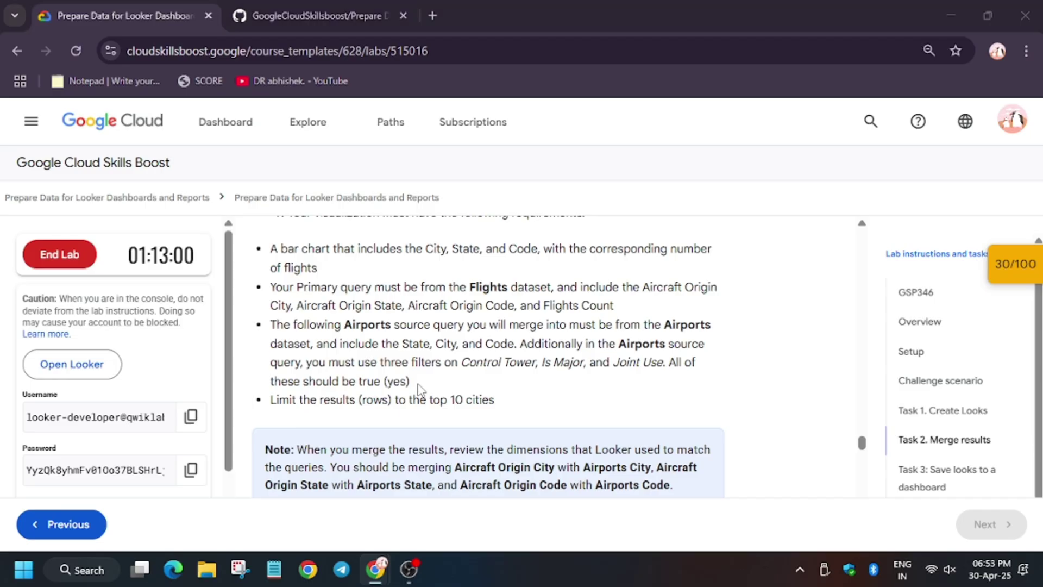
key(alt+Tab)
click(968, 201)
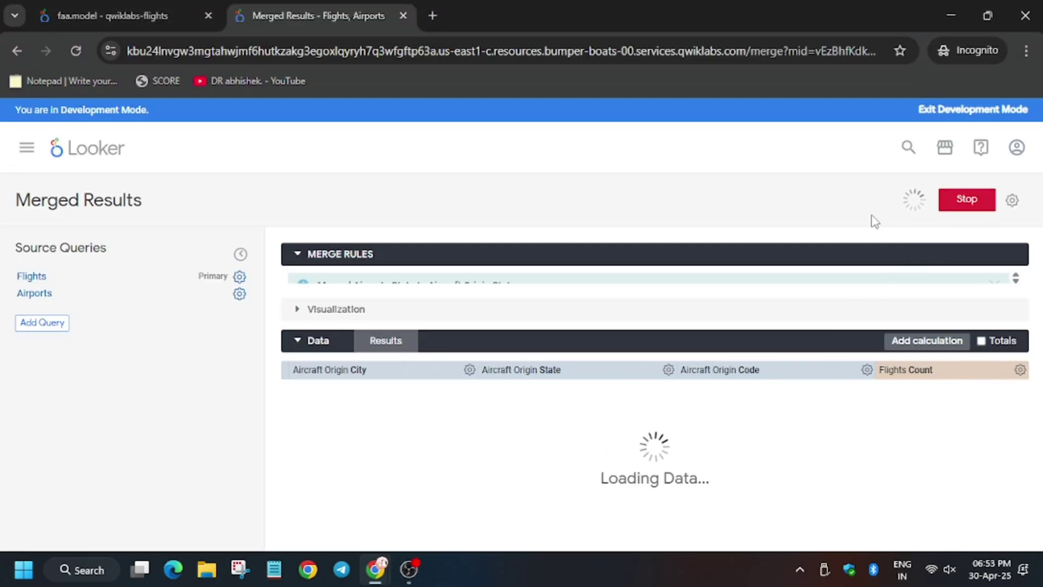
click(348, 312)
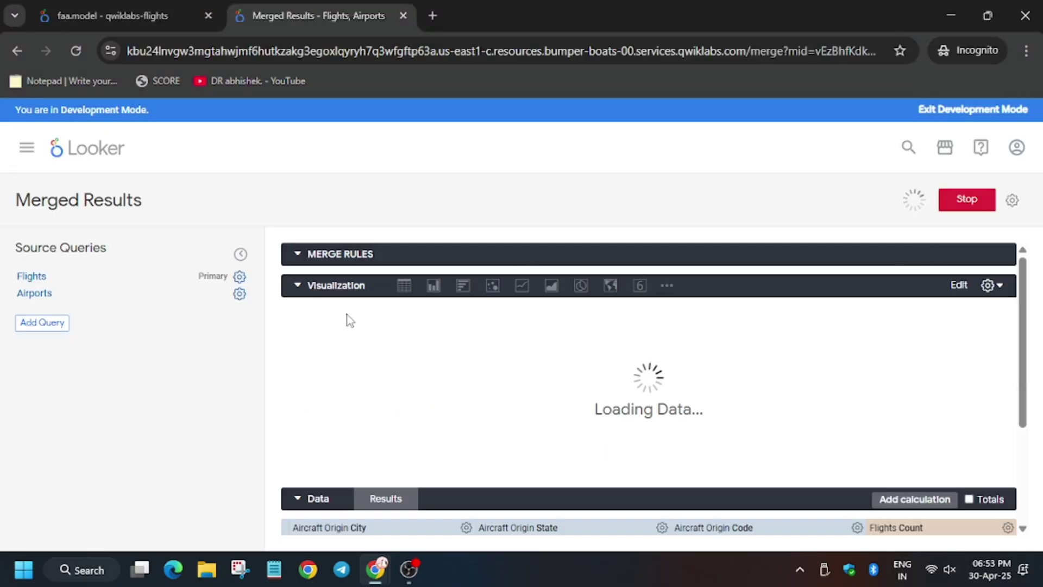
click(469, 295)
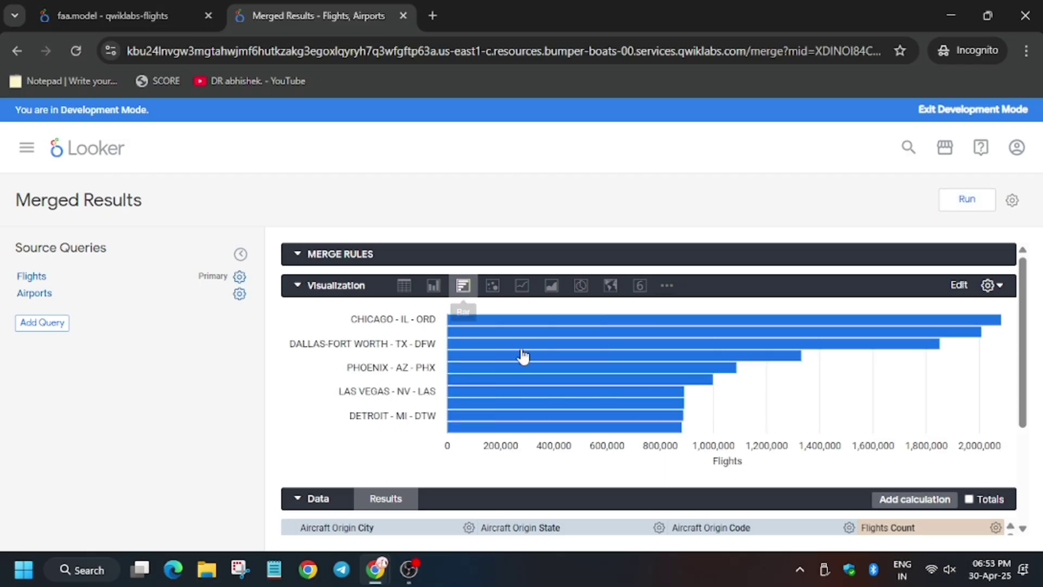
Compare the merged results' bar chart with the enlarged sample visualization in the lab instructions.
key(alt+Tab)
scroll(408, 388, down, 6)
click(407, 380)
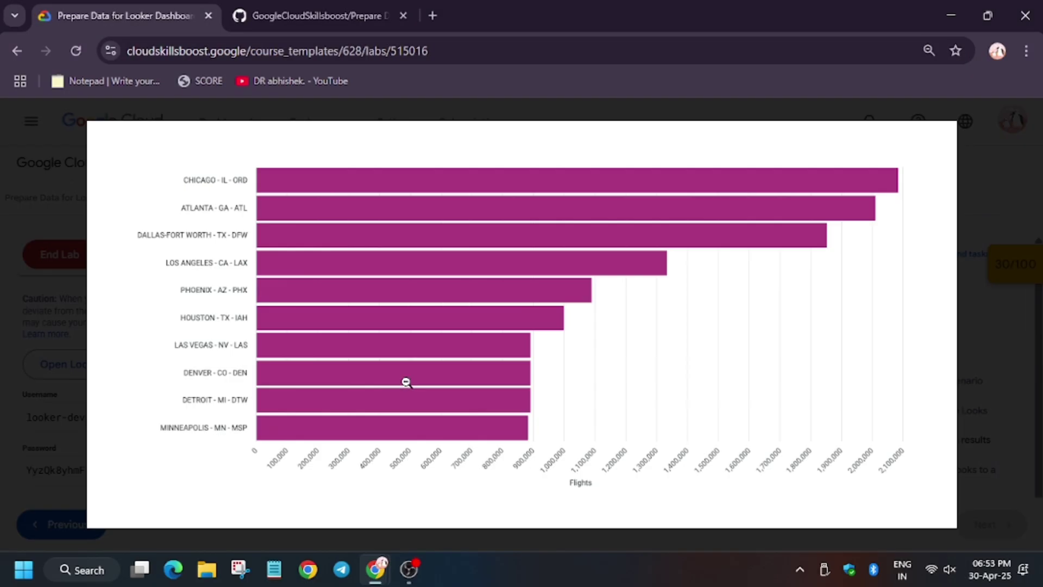
click(512, 201)
key(alt+Tab)
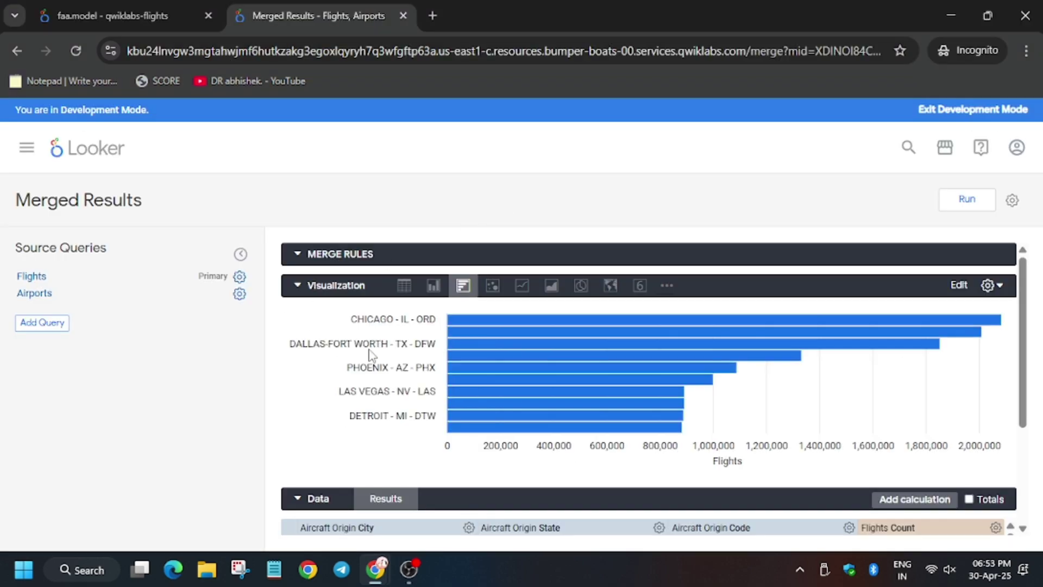
key(alt+Tab)
click(377, 337)
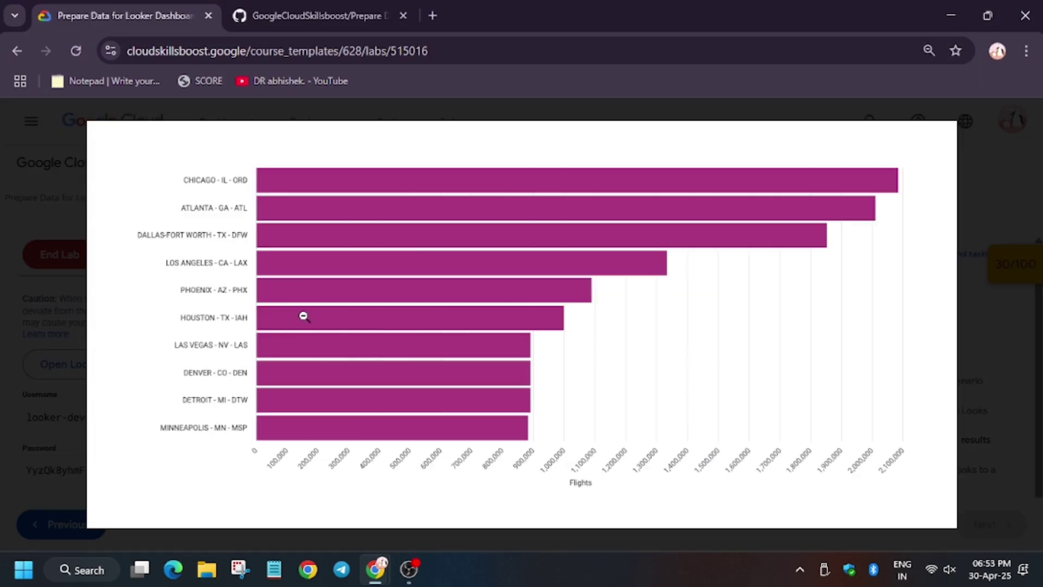
click(343, 239)
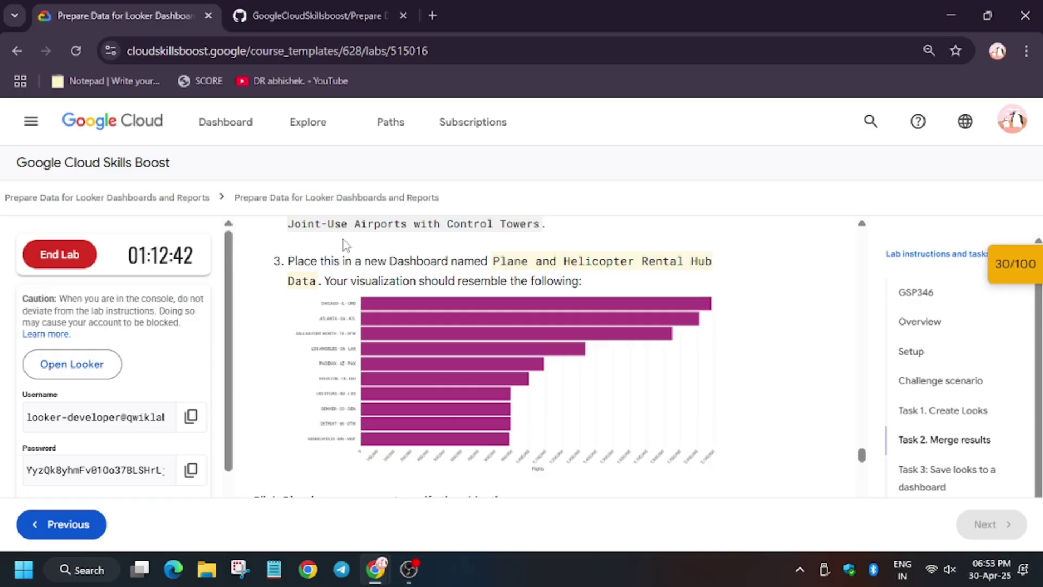
key(alt+Tab)
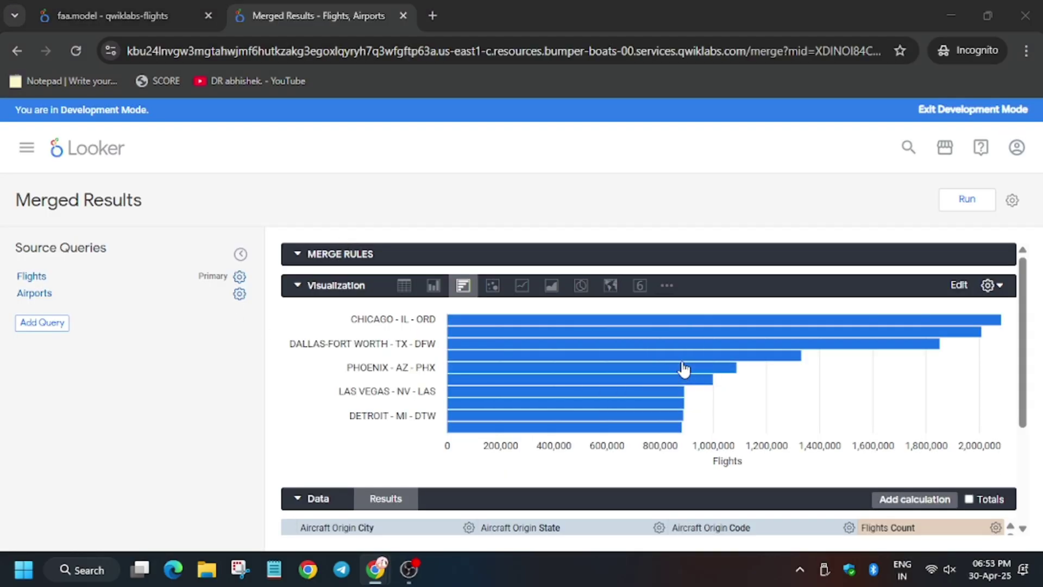
Copy the visualization title "Busiest, Major Joint-Use Airports with Control Towers" from the Task 2 lab instructions.
key(alt+Tab)
scroll(587, 344, up, 3)
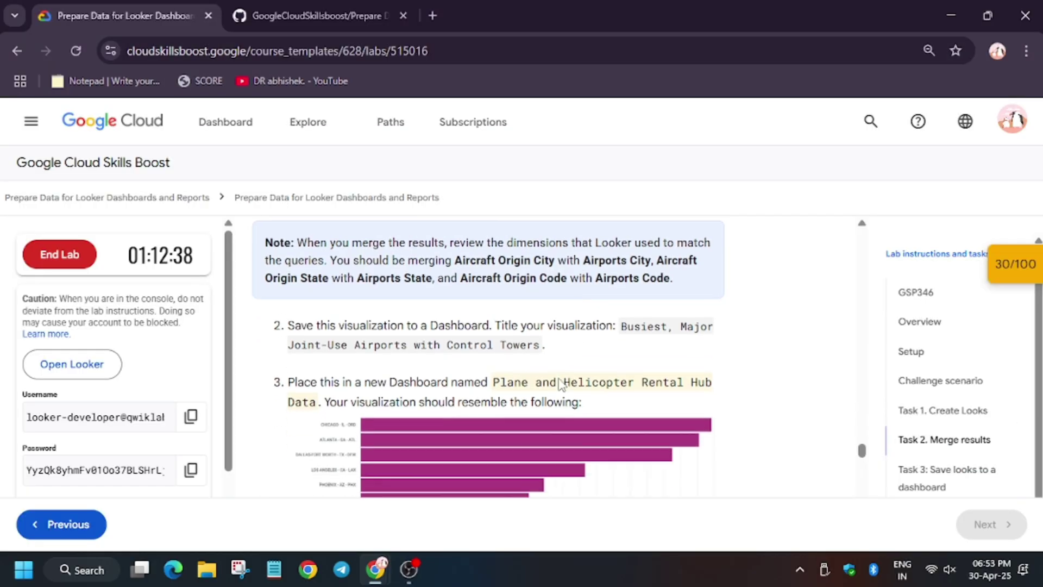
scroll(560, 383, down, 1)
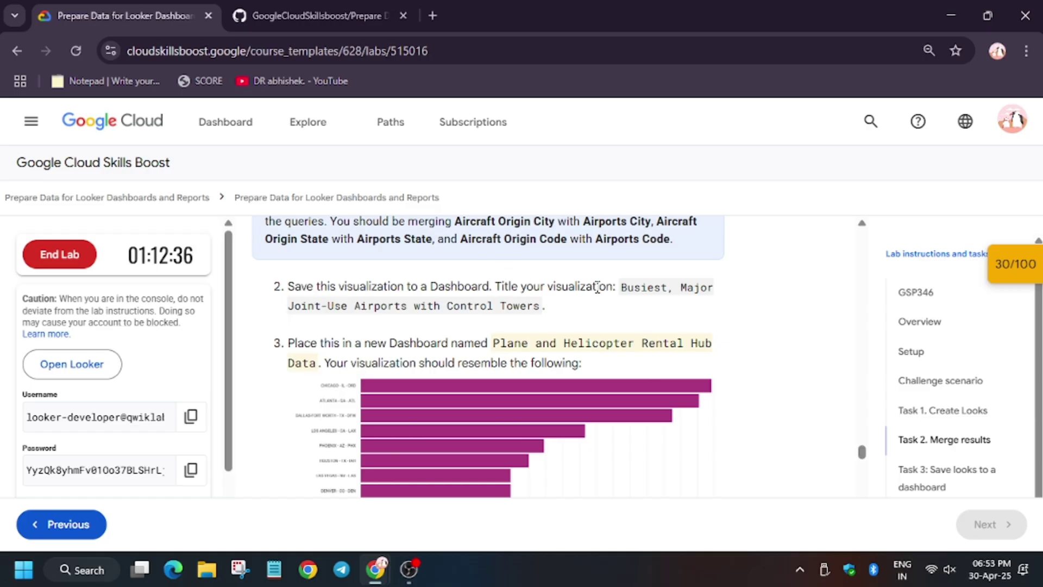
drag(618, 288, 542, 305)
key(ctrl+c)
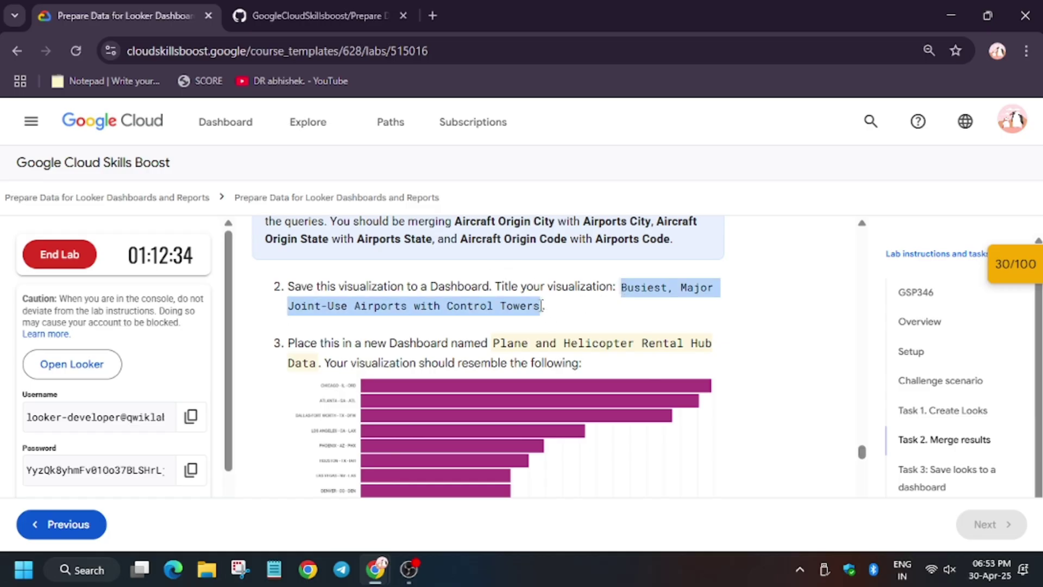
Start saving the merged results to a dashboard, creating a new Shared dashboard named "Busiest, Major Joint-Use Airports with Control Towers".
key(alt+Tab)
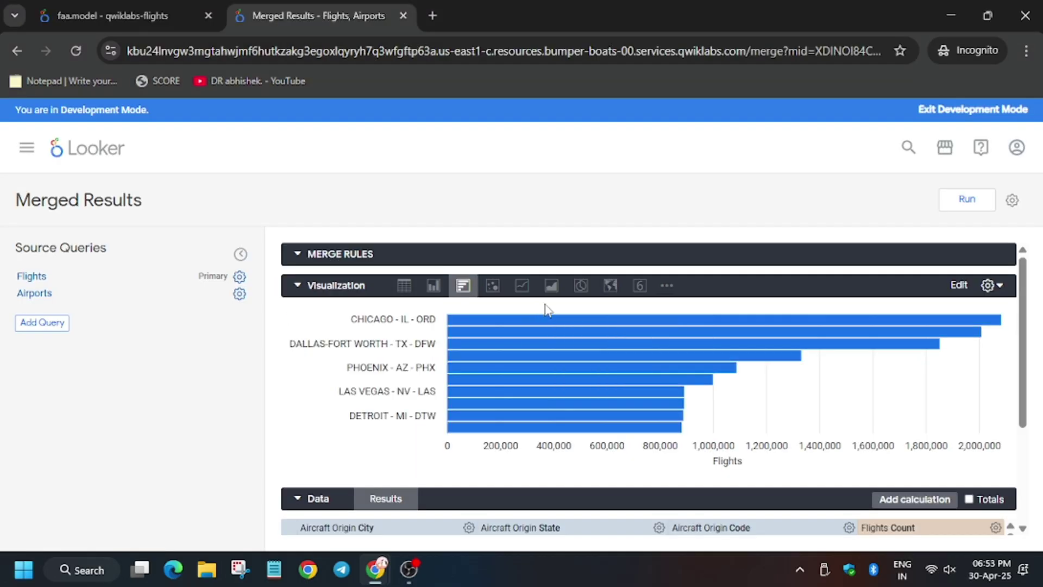
click(1012, 200)
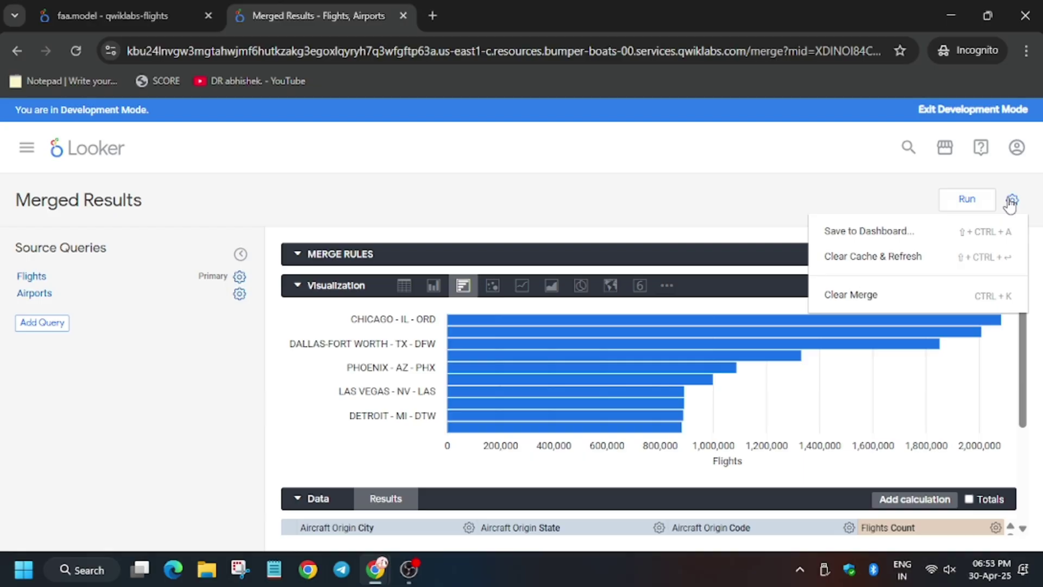
click(905, 232)
click(269, 530)
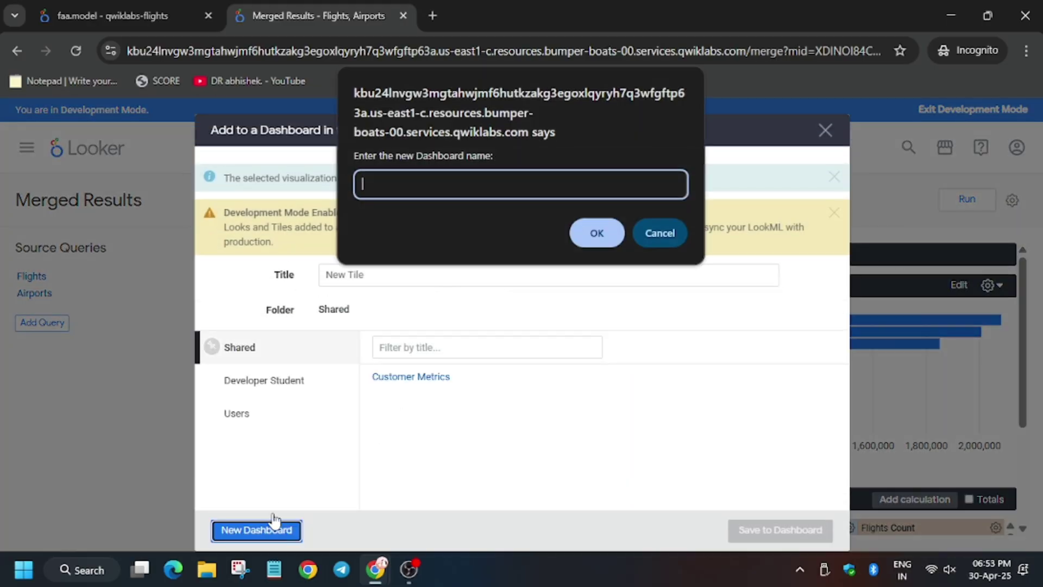
key(ctrl+v)
click(597, 233)
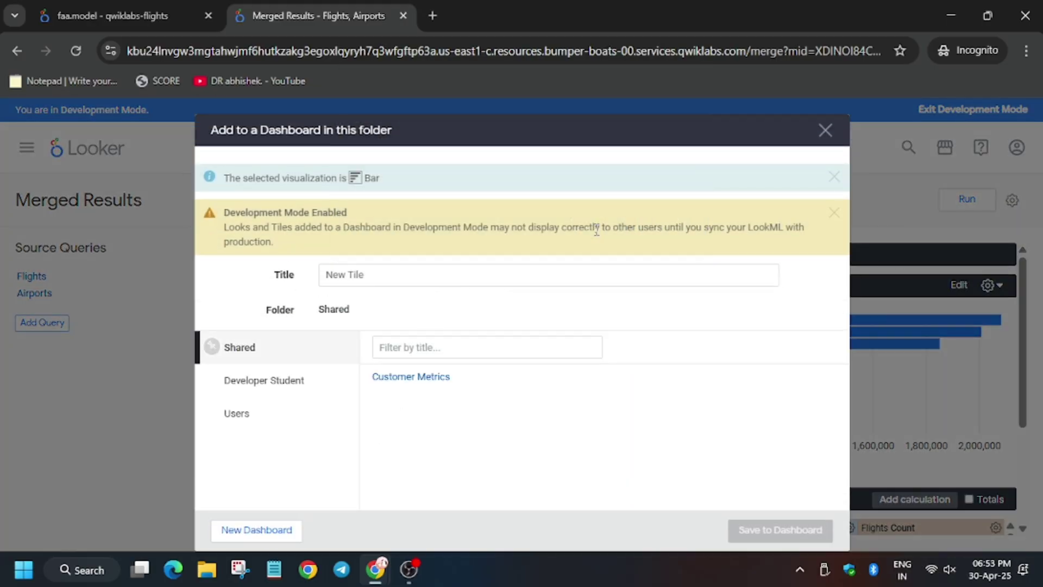
Set the merged results tile's title to "Busiest, Major Joint-Use Airports with Control Towers".
key(alt+Tab)
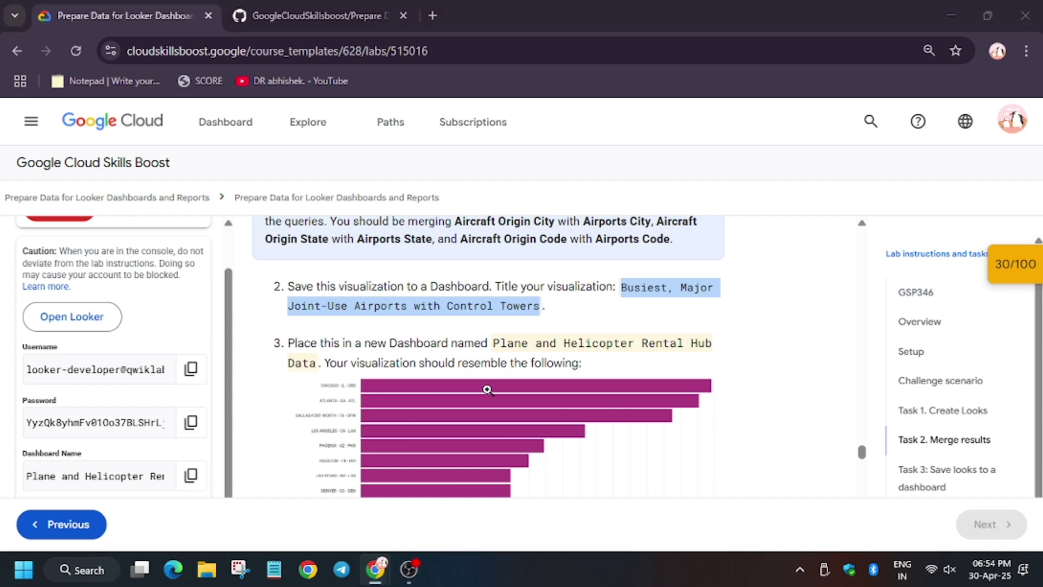
key(alt+Tab)
triple_click(438, 278)
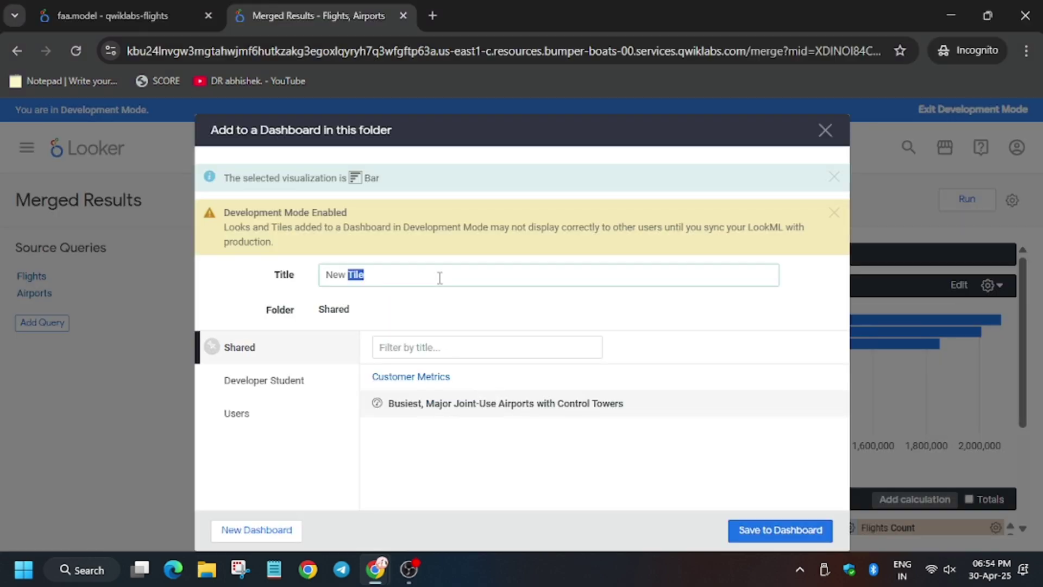
key(ctrl+v)
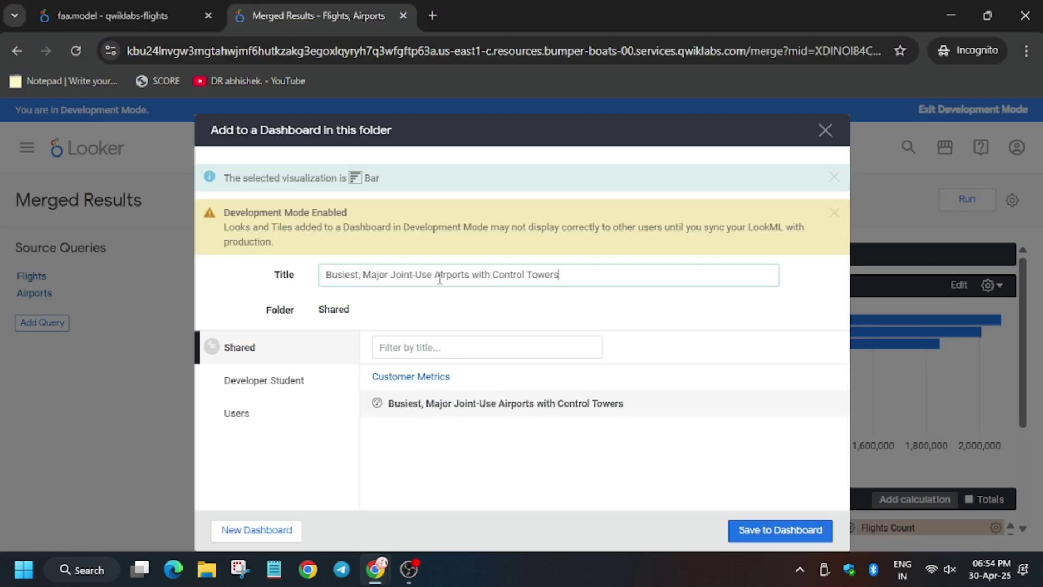
Create a Shared dashboard with the lab's dashboard name, "Plane and Helicopter Rental Hub Data", and save the merged results tile to it.
click(251, 532)
key(alt+Tab)
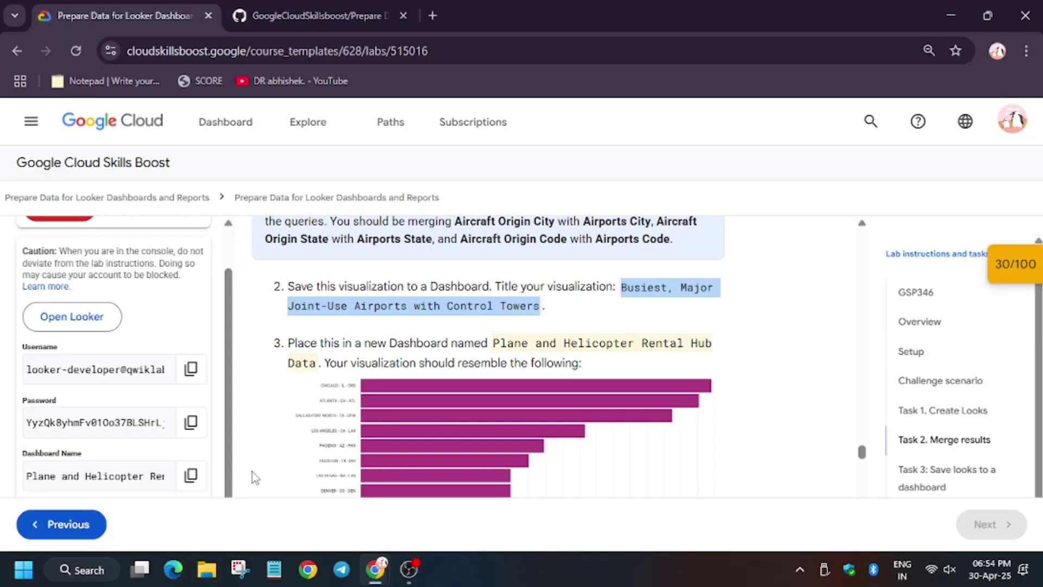
click(187, 481)
key(alt+Tab)
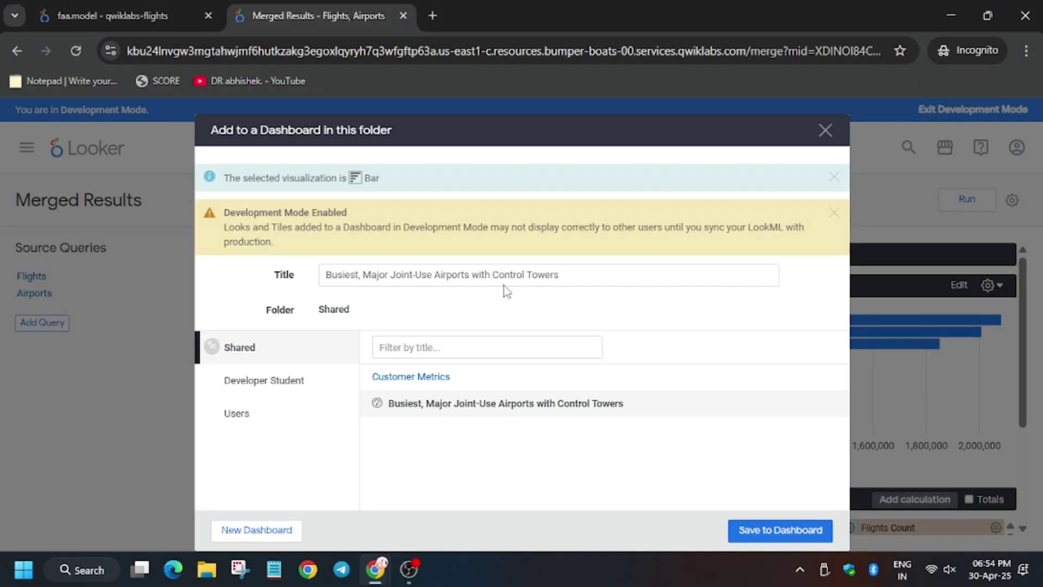
click(278, 533)
key(ctrl+v)
click(605, 239)
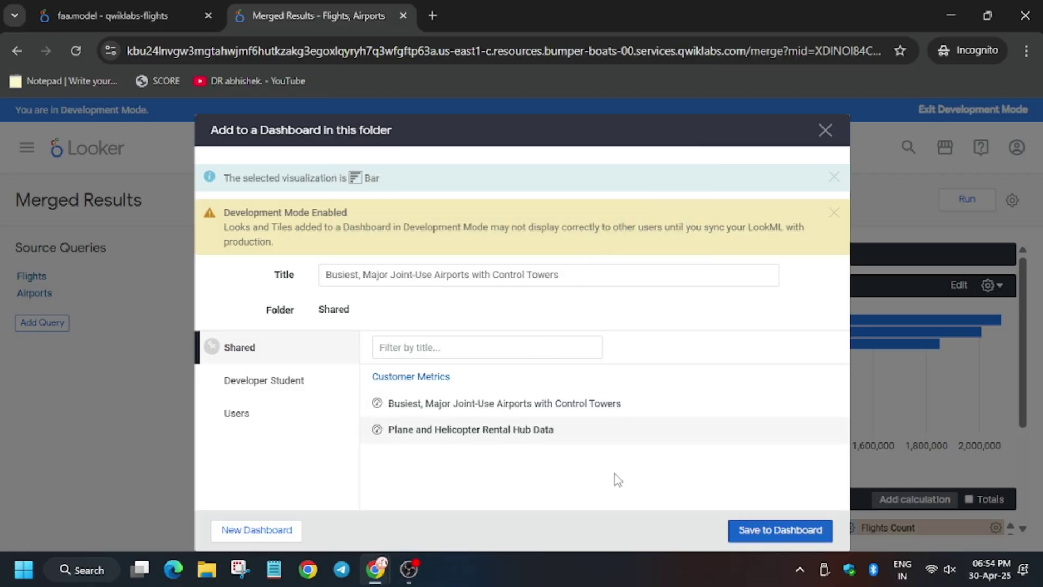
click(797, 530)
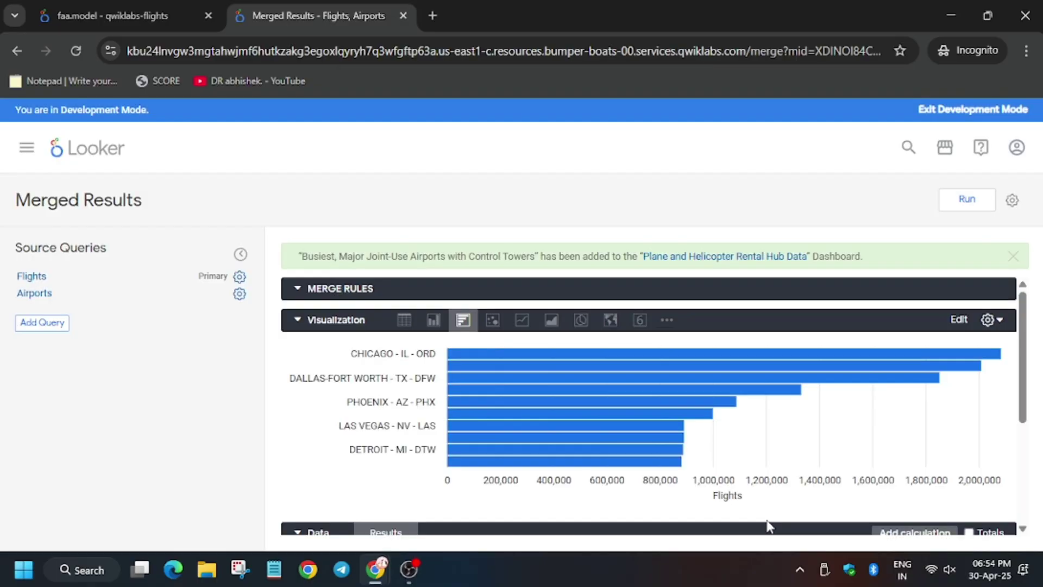
Check the lab progress for the Merge Results objective and read the Task 3 instructions.
key(alt+Tab)
scroll(380, 353, down, 8)
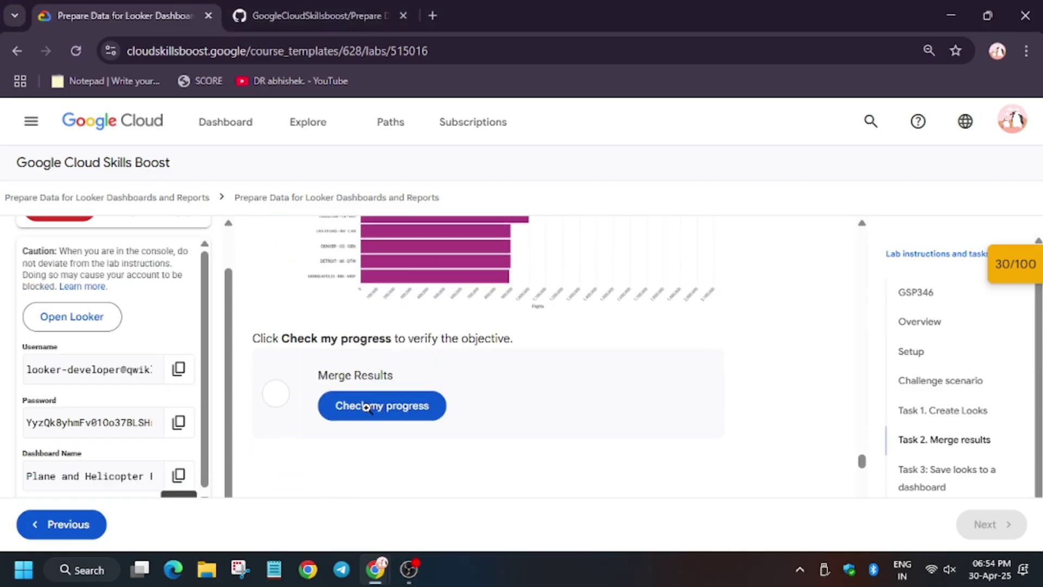
click(429, 334)
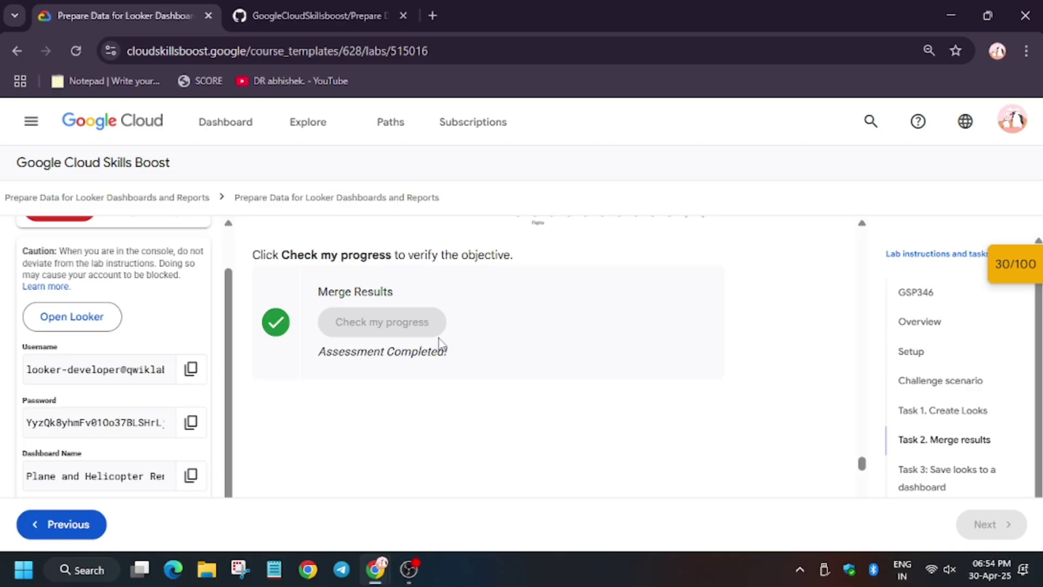
scroll(429, 353, down, 5)
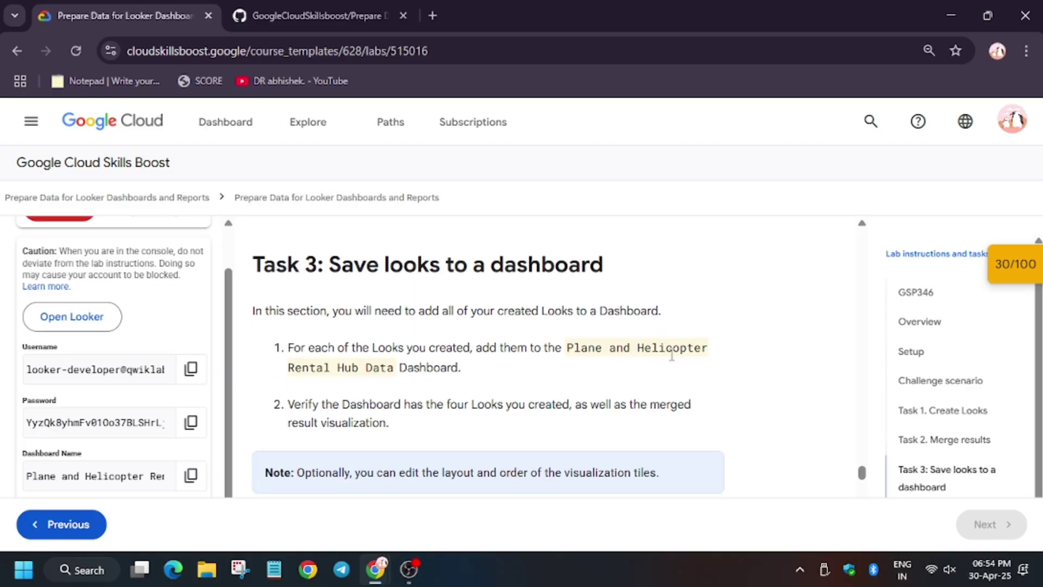
Open the personal folder in Looker that holds the saved Looks.
key(alt+Tab)
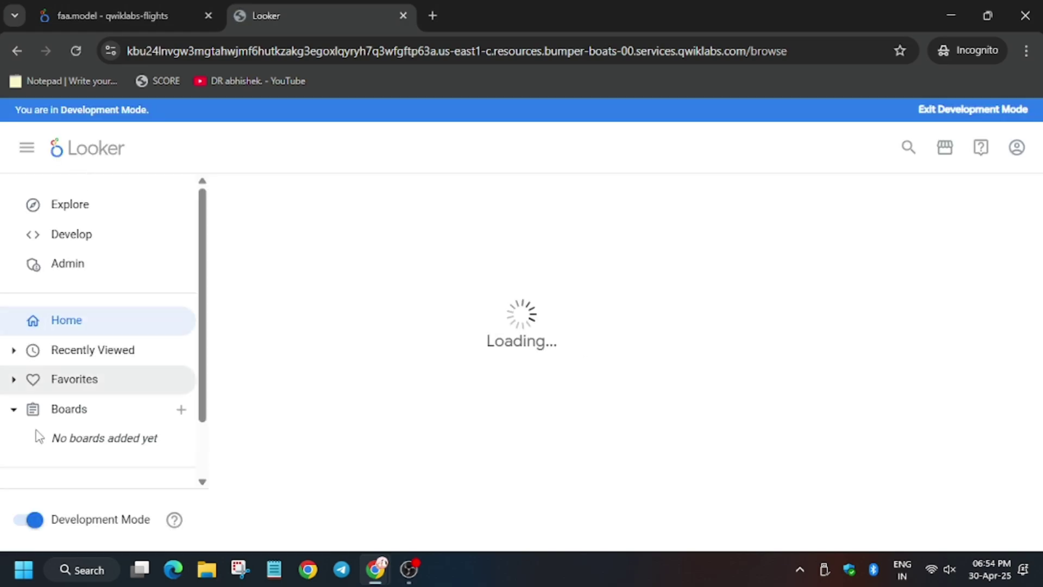
scroll(32, 450, down, 1)
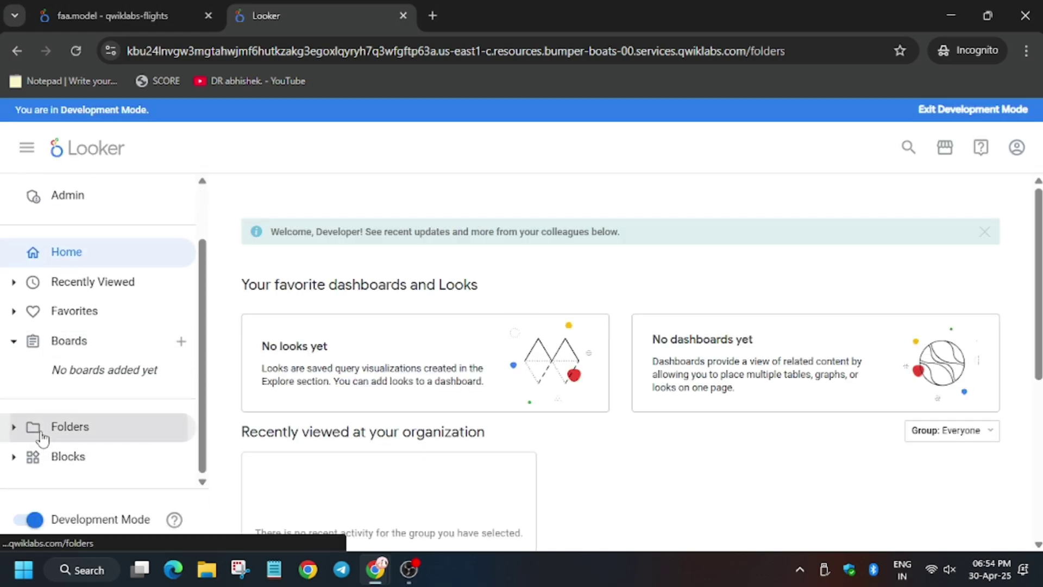
click(43, 437)
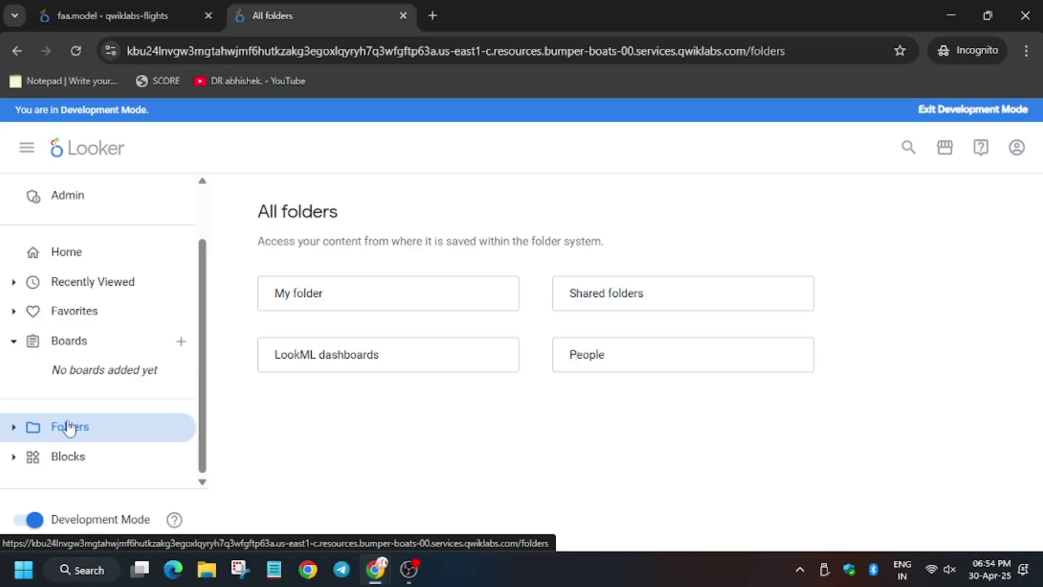
click(354, 305)
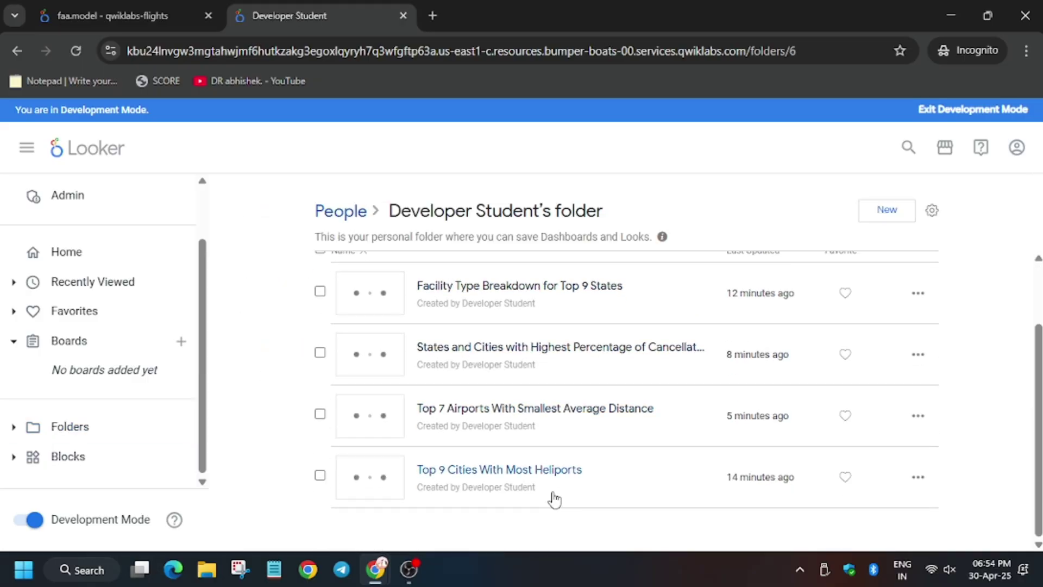
Open the Facility Type, States and Cities, Top 7 Airports and Top 9 Cities Looks in separate browser tabs and let each load.
right_click(519, 356)
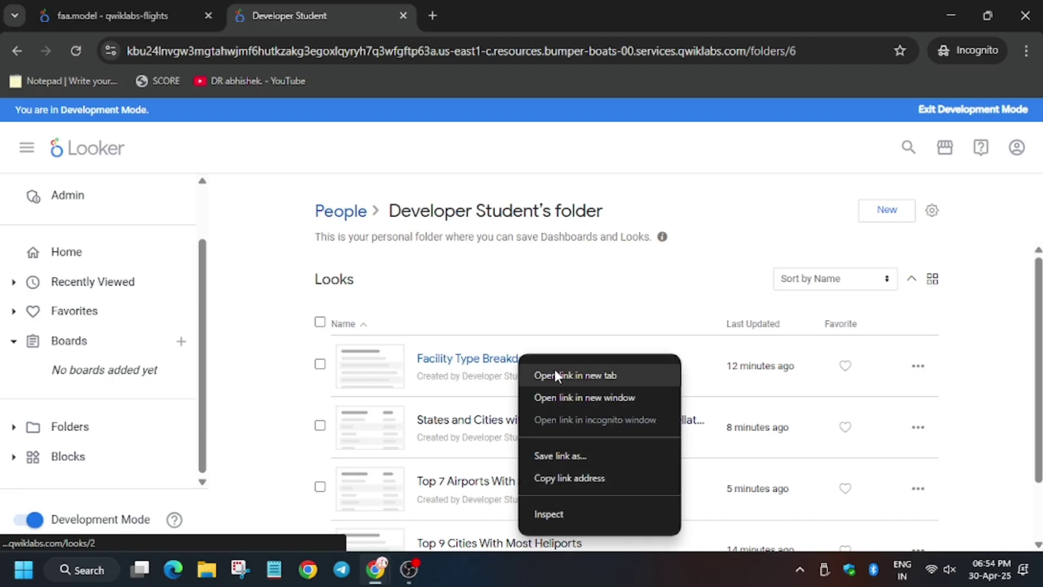
click(556, 374)
right_click(484, 427)
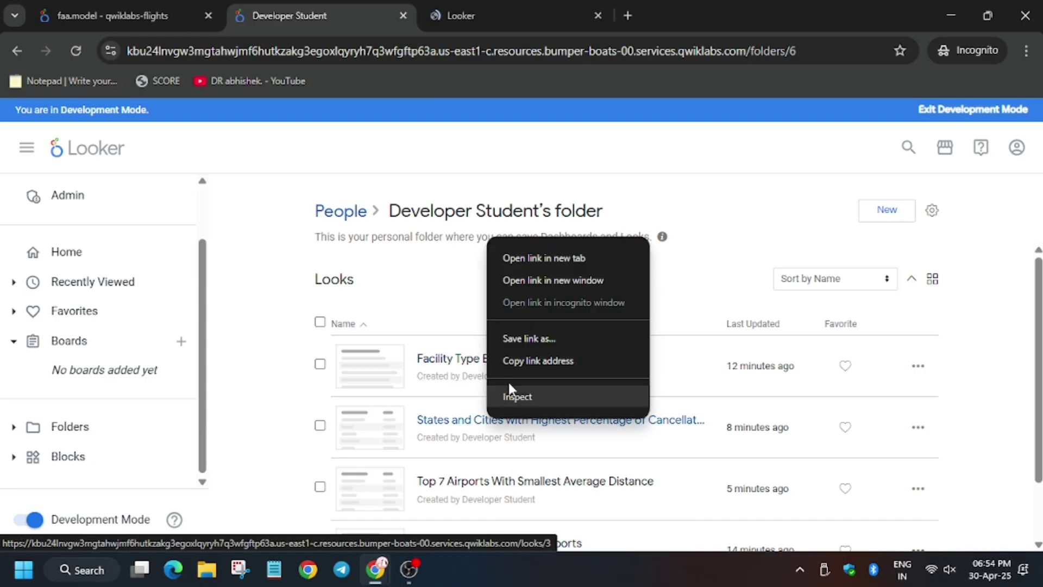
click(531, 261)
scroll(510, 326, down, 1)
right_click(503, 411)
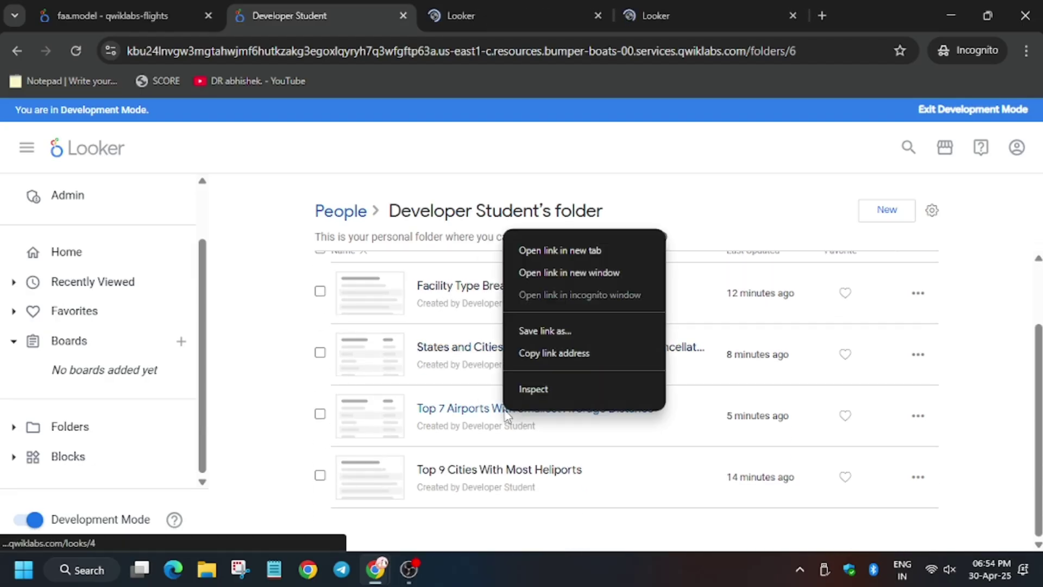
click(561, 251)
right_click(493, 469)
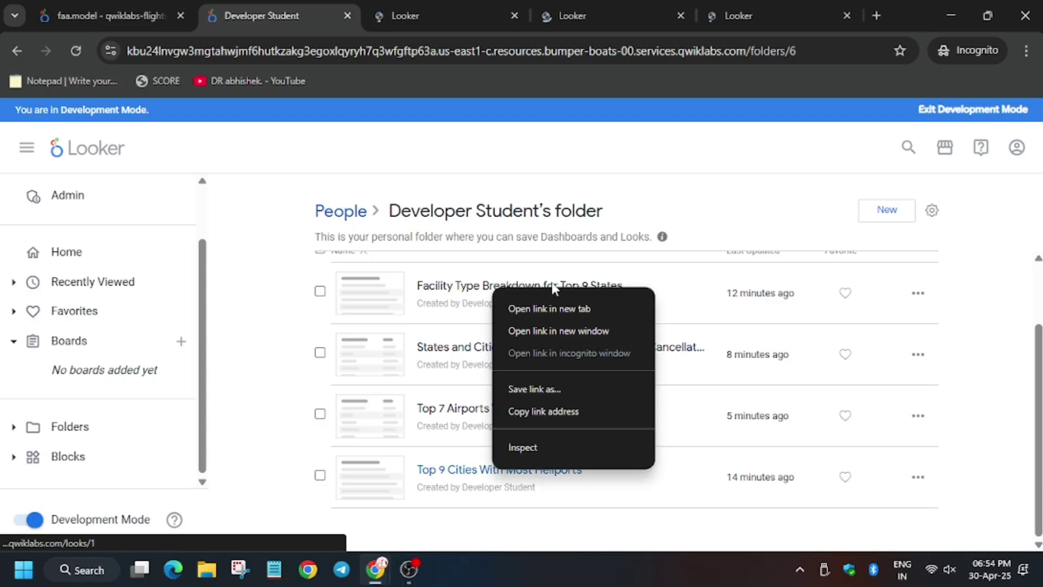
click(553, 308)
click(384, 11)
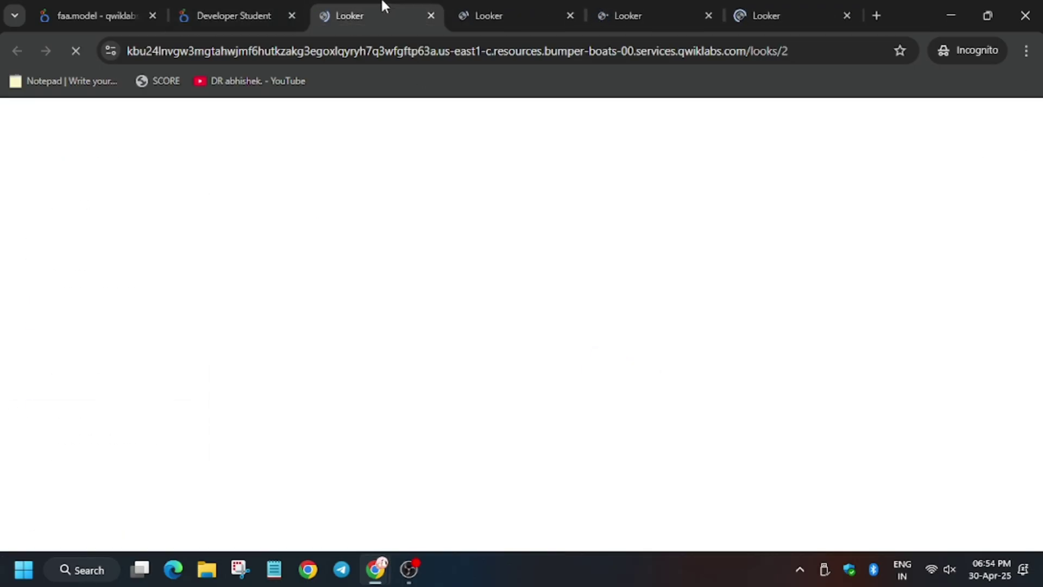
click(489, 12)
click(616, 10)
click(768, 10)
Add the "Facility Type Breakdown for Top 9 States" Look to the Shared "Plane and Helicopter Rental Hub Data" dashboard.
click(362, 8)
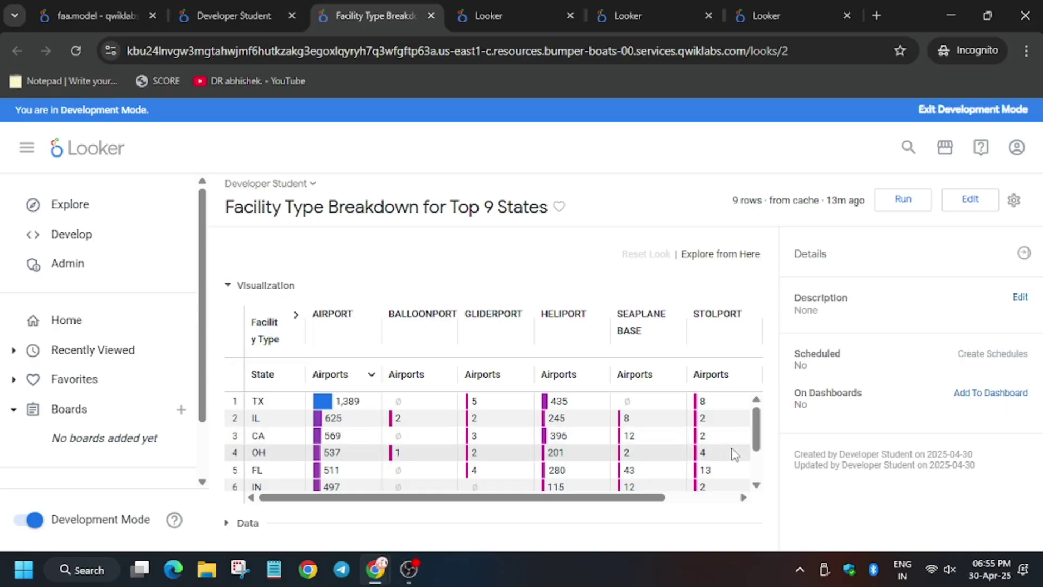
click(981, 391)
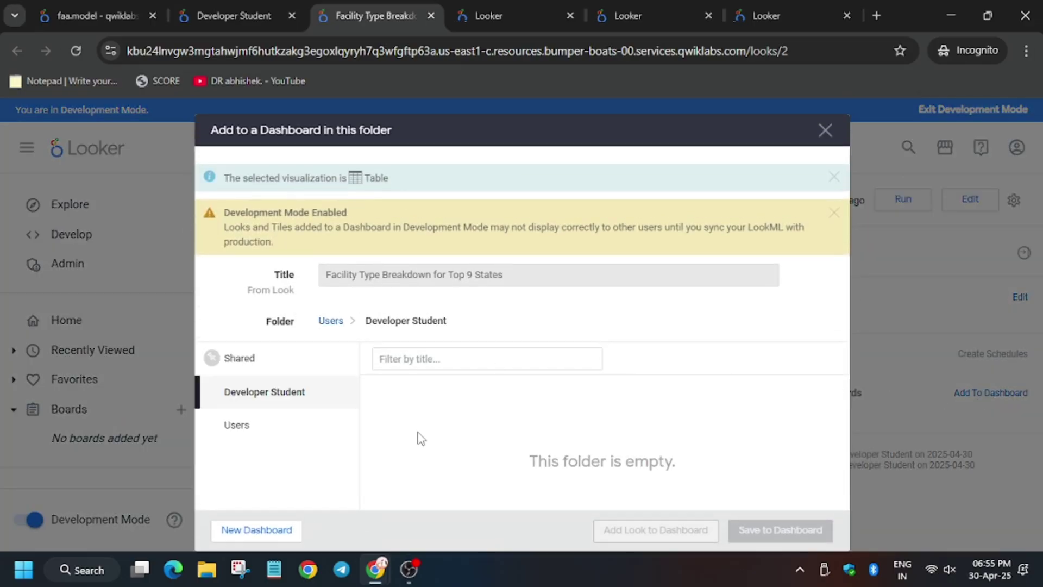
click(282, 364)
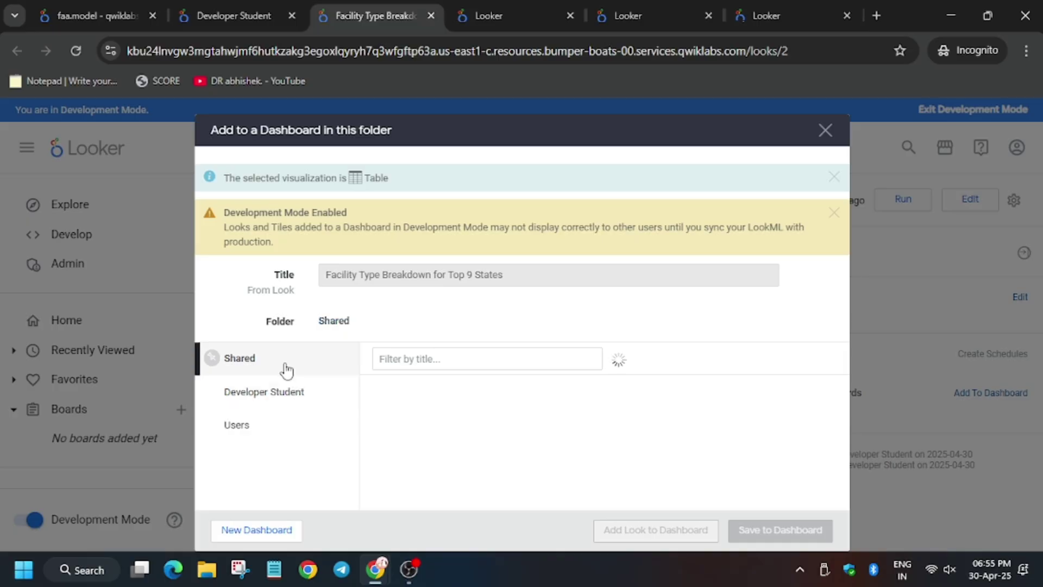
click(435, 448)
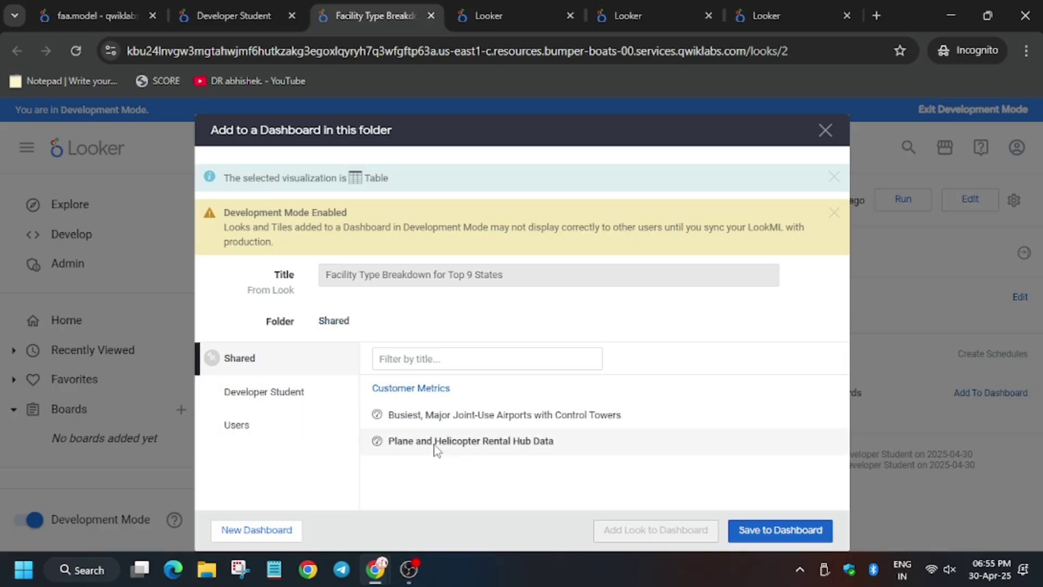
click(780, 531)
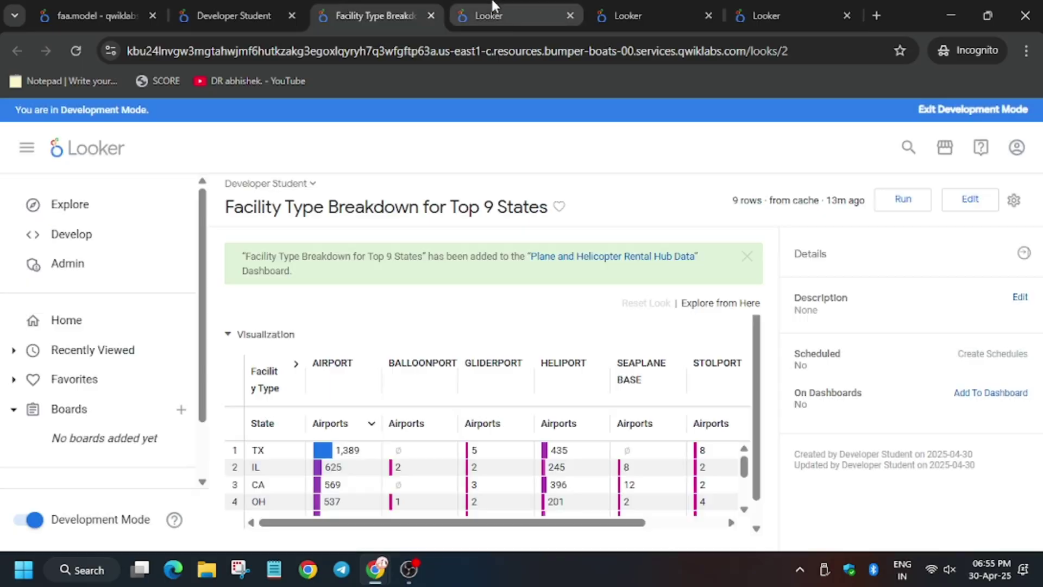
Add the "States and Cities with Highest Percentage of Cancellations: Flights over 10,000" Look to the Shared "Plane and Helicopter Rental Hub Data" dashboard.
click(494, 7)
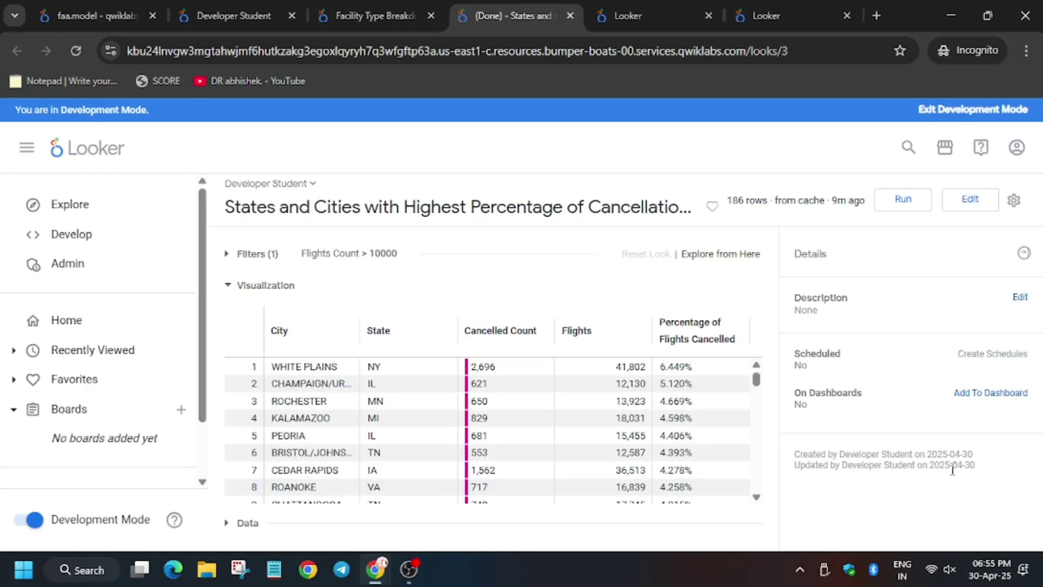
click(1011, 392)
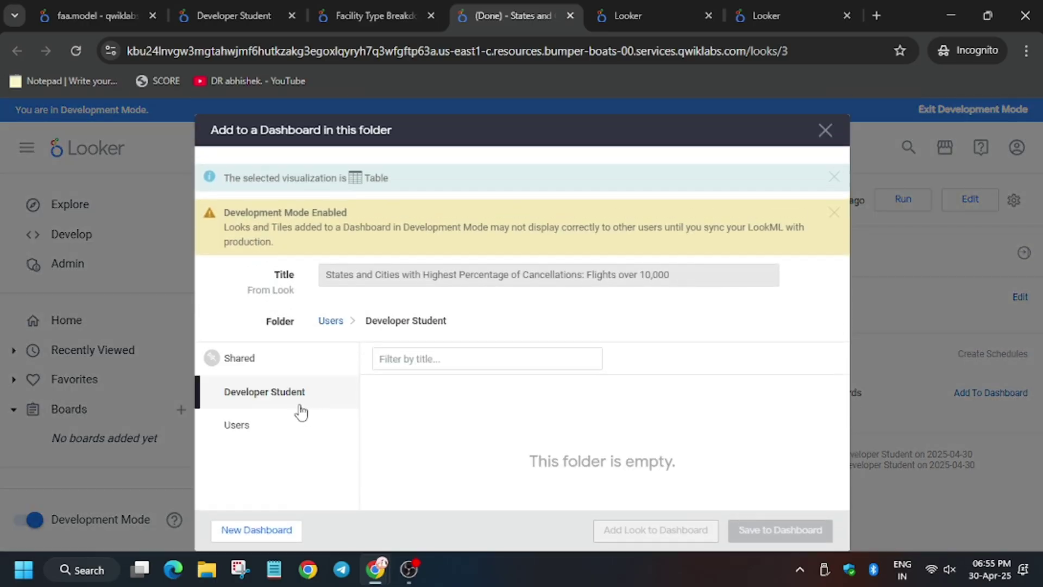
click(298, 361)
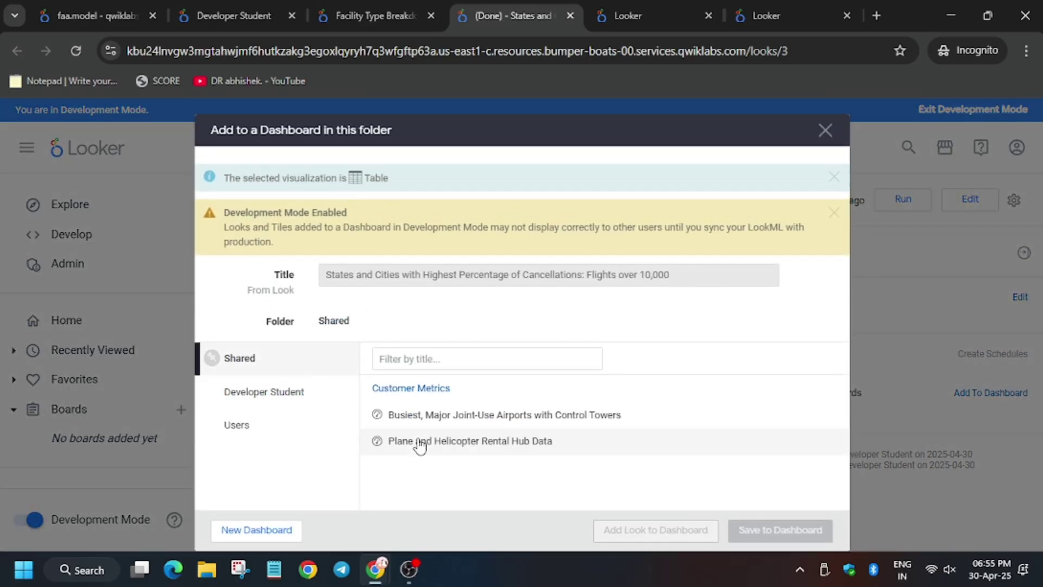
click(420, 442)
click(769, 531)
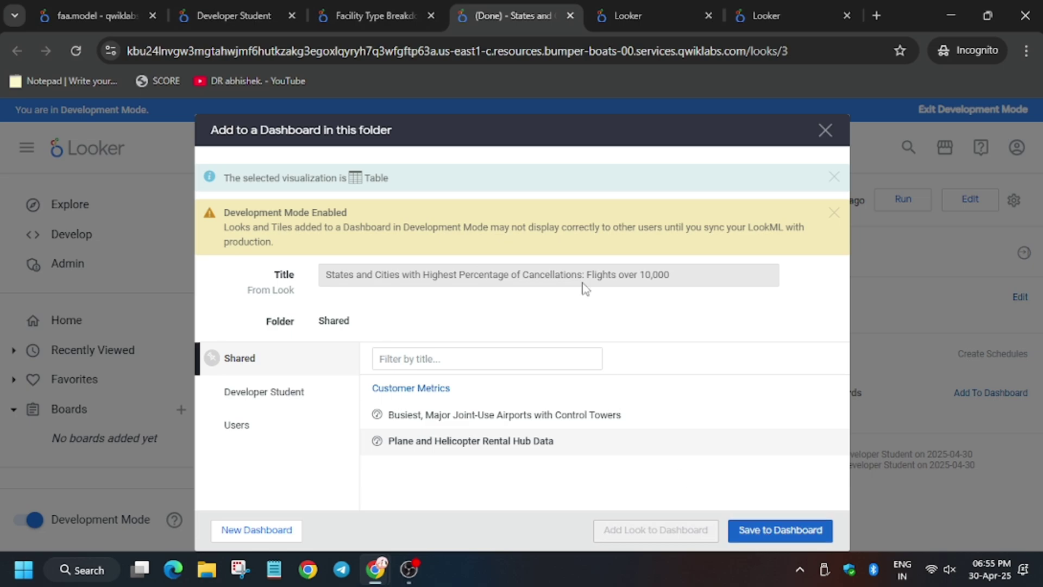
Add the "Top 7 Airports With Smallest Average Distance" Look to the Shared "Plane and Helicopter Rental Hub Data" dashboard.
click(652, 8)
click(975, 394)
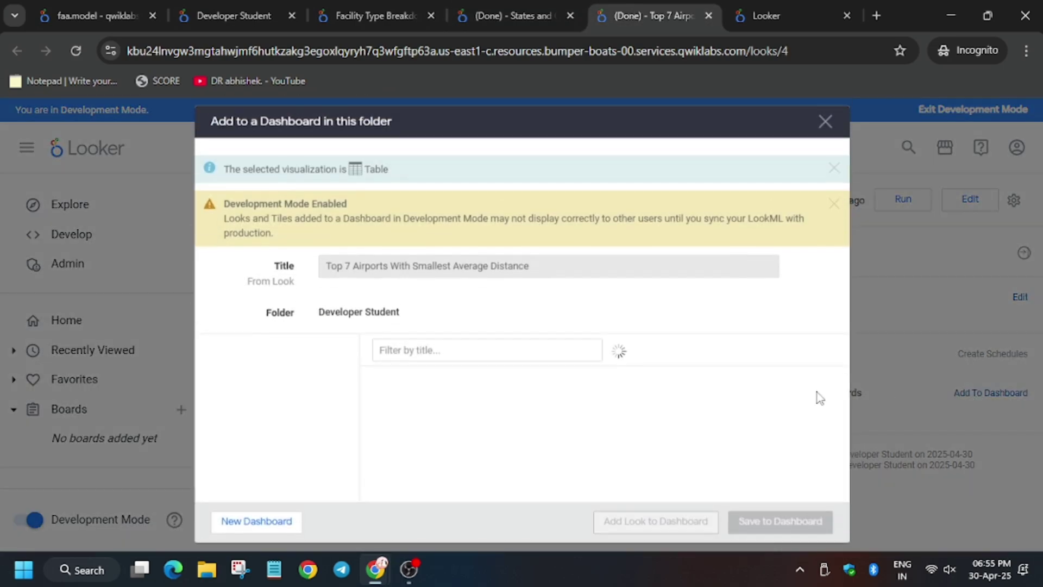
click(296, 373)
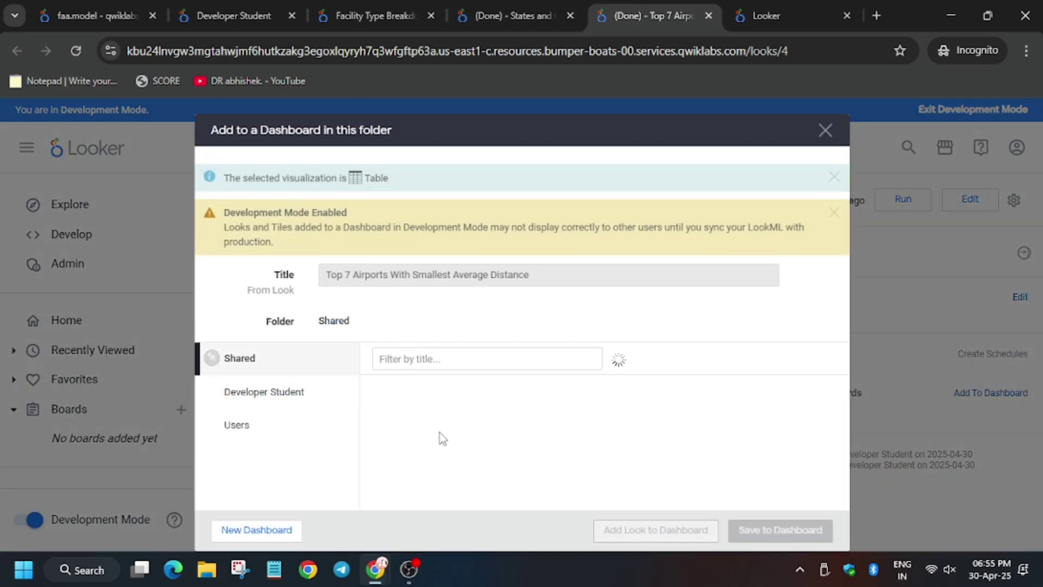
click(429, 449)
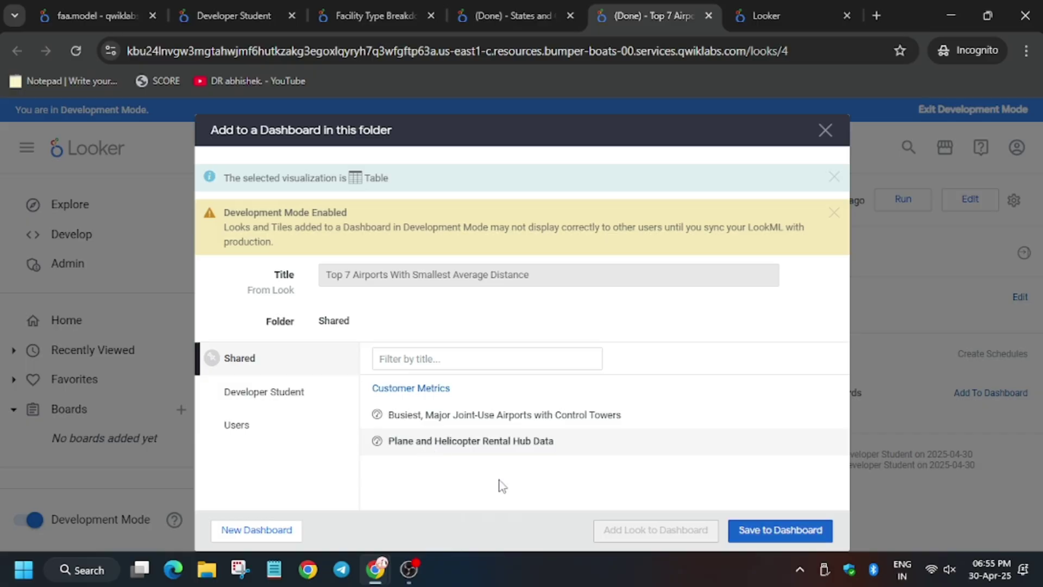
click(764, 530)
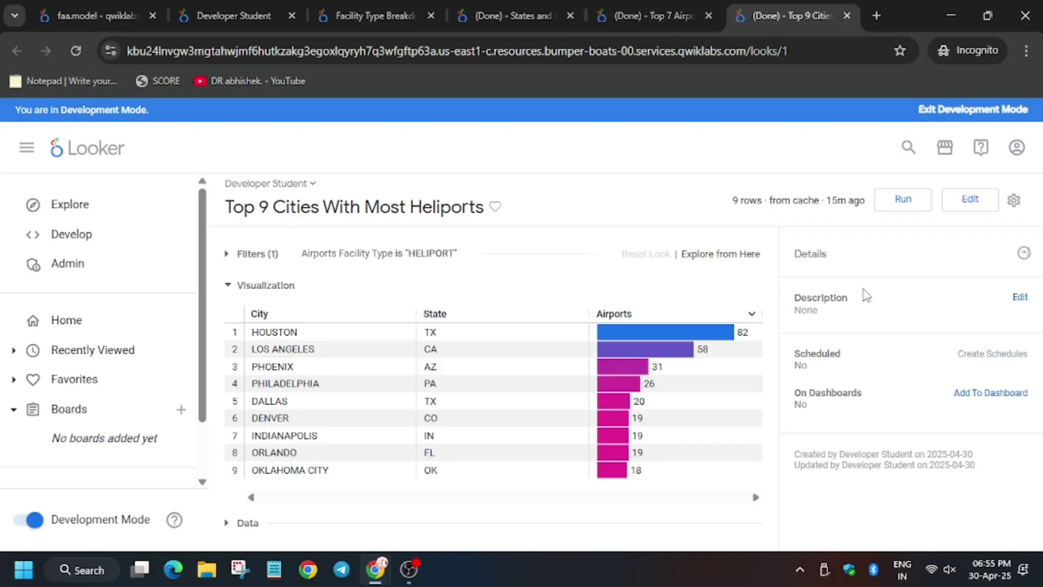
Add the "Top 9 Cities With Most Heliports" Look to the Shared "Plane and Helicopter Rental Hub Data" dashboard.
double_click(1007, 393)
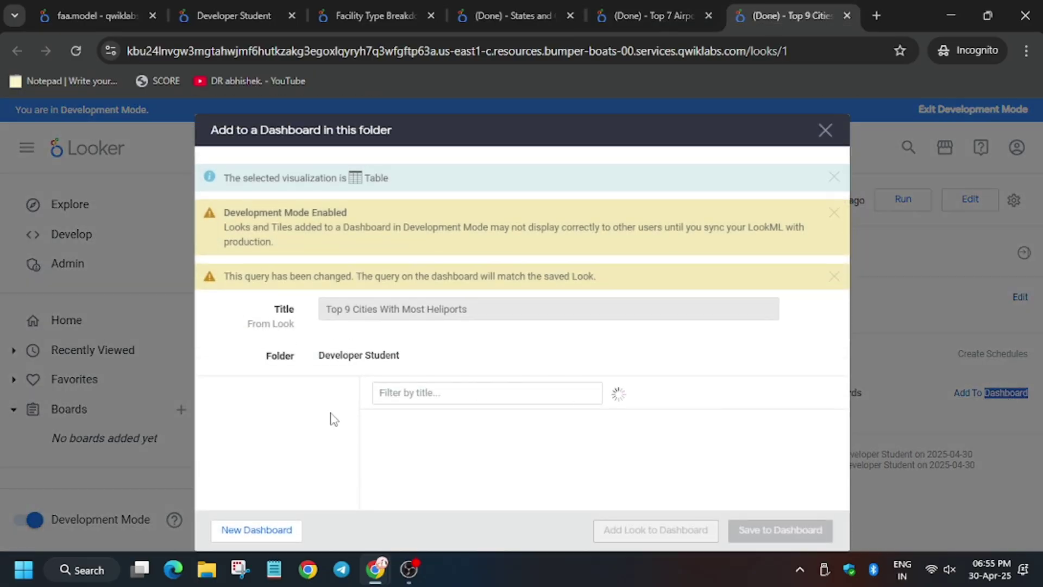
click(306, 403)
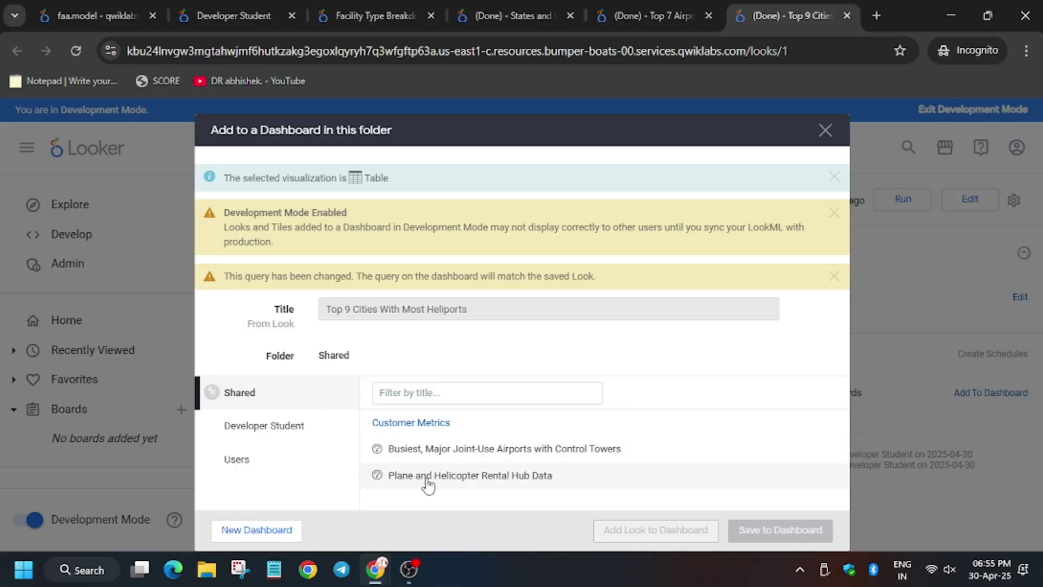
click(432, 480)
click(785, 530)
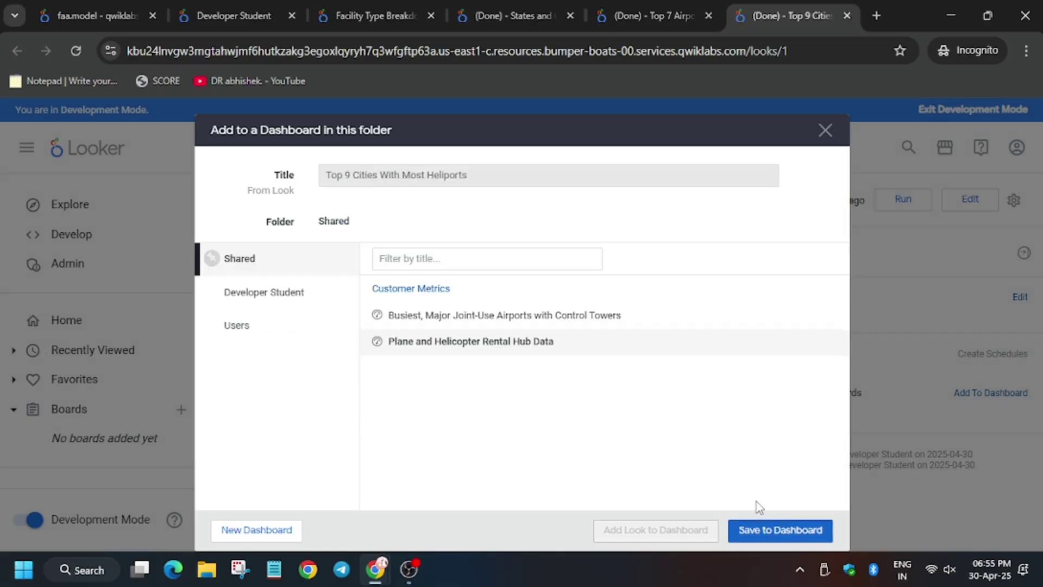
Switch to the Google Cloud Skills Boost lab page and review the Task 2 and Task 3 dashboard instructions.
key(alt+Tab)
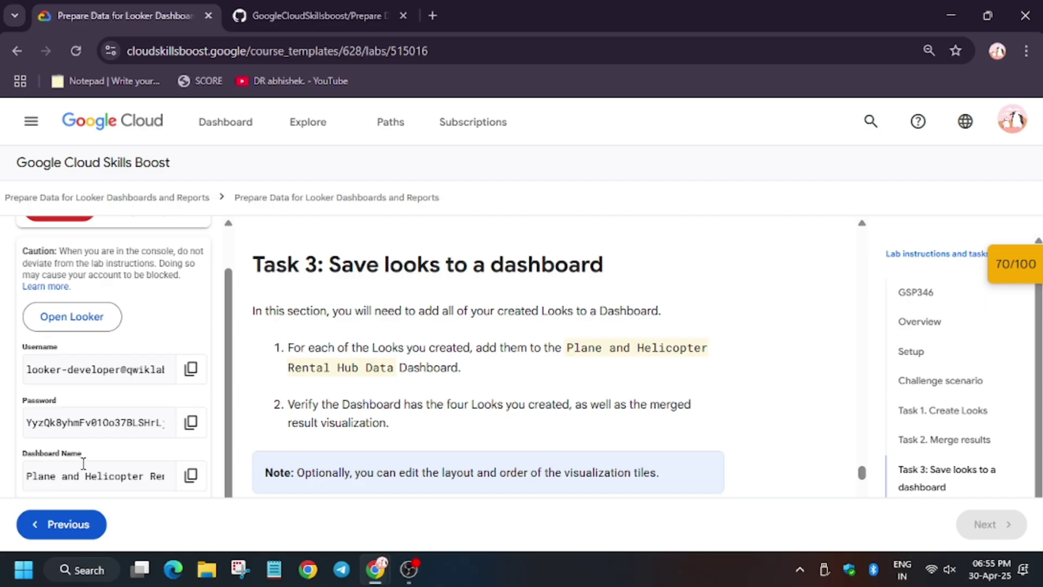
scroll(588, 397, down, 1)
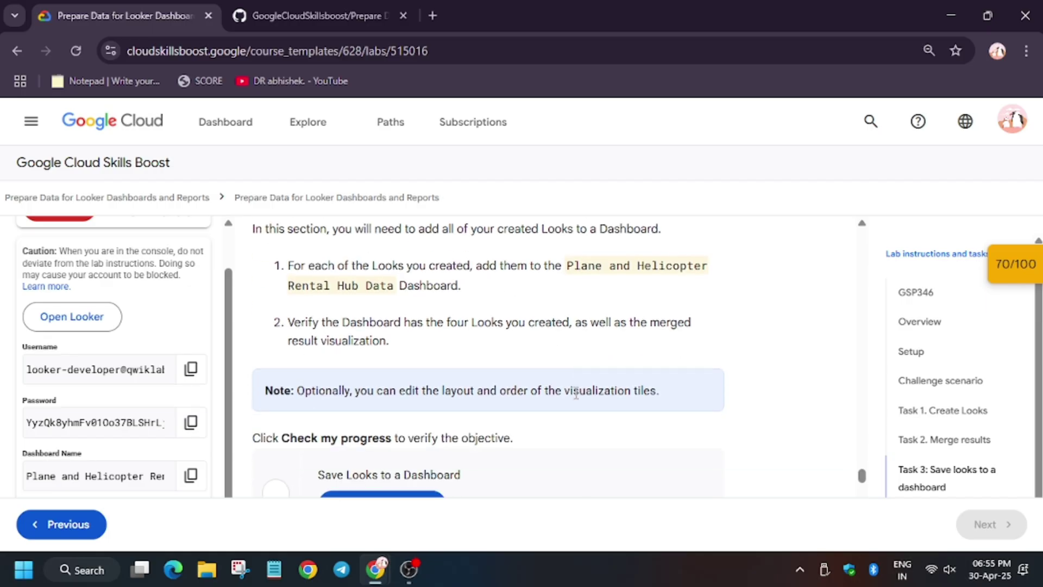
scroll(566, 305, up, 2)
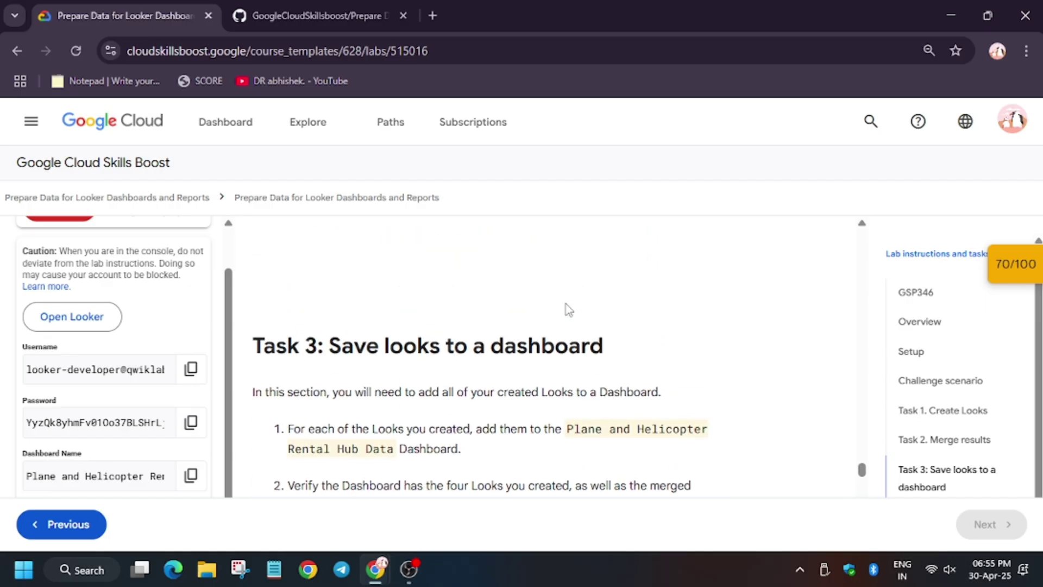
scroll(408, 380, up, 2)
scroll(418, 381, down, 4)
scroll(418, 381, down, 2)
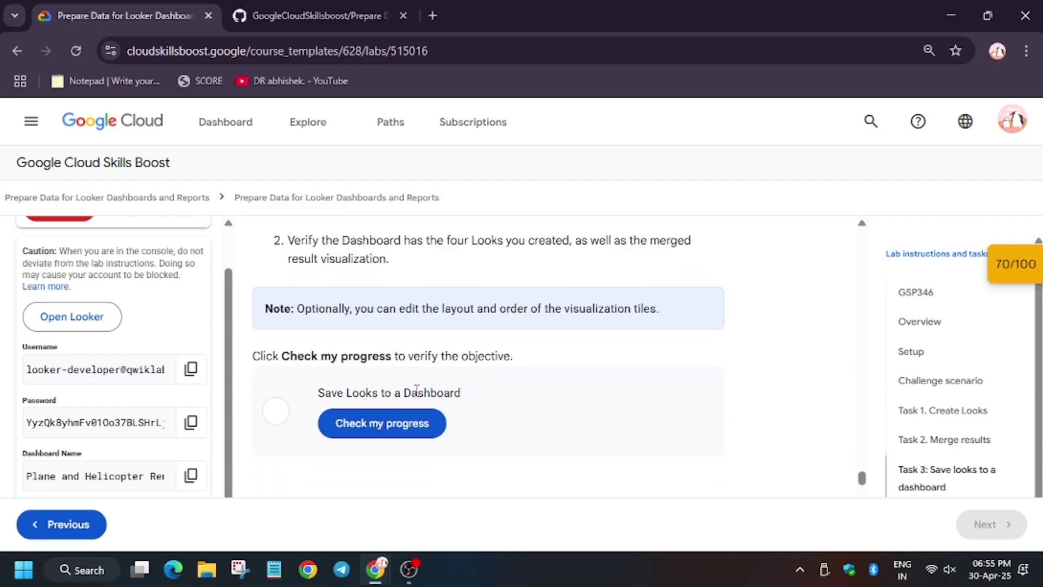
scroll(459, 416, up, 8)
scroll(459, 416, up, 3)
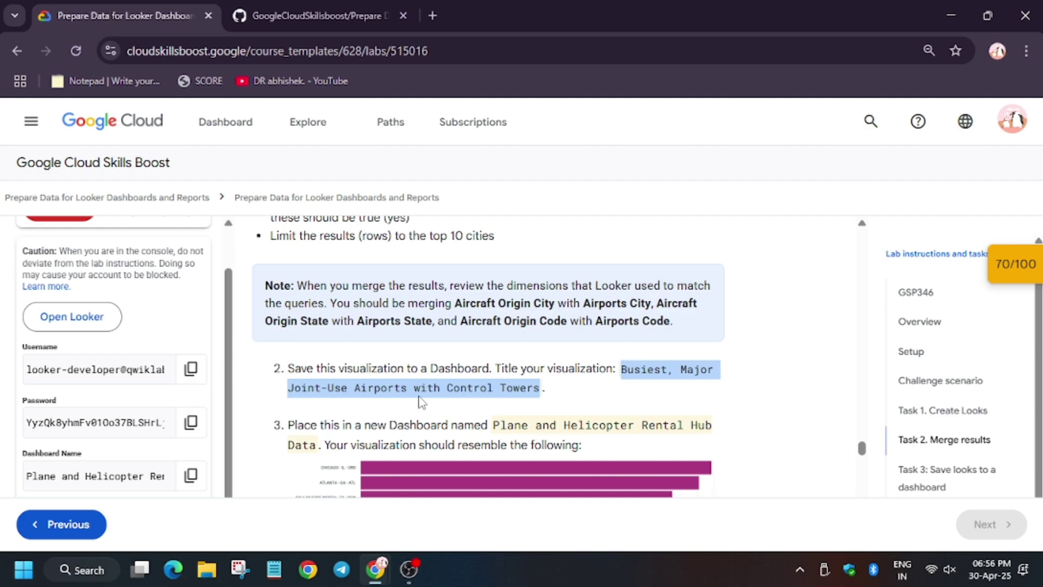
scroll(423, 402, down, 10)
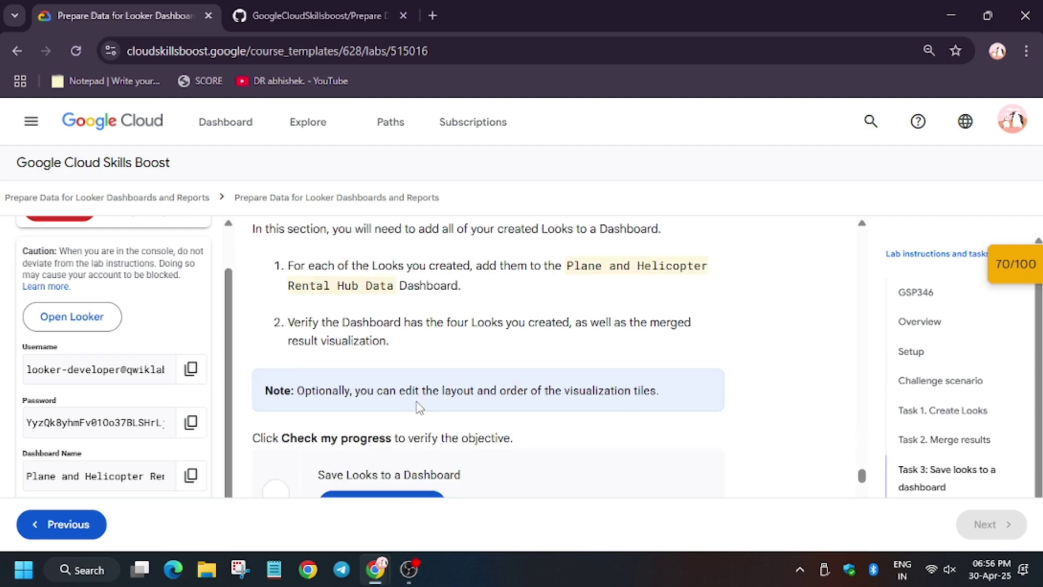
Run the progress check for the "Save Looks to a Dashboard" objective in Task 3.
click(386, 495)
scroll(520, 441, down, 4)
scroll(520, 441, up, 3)
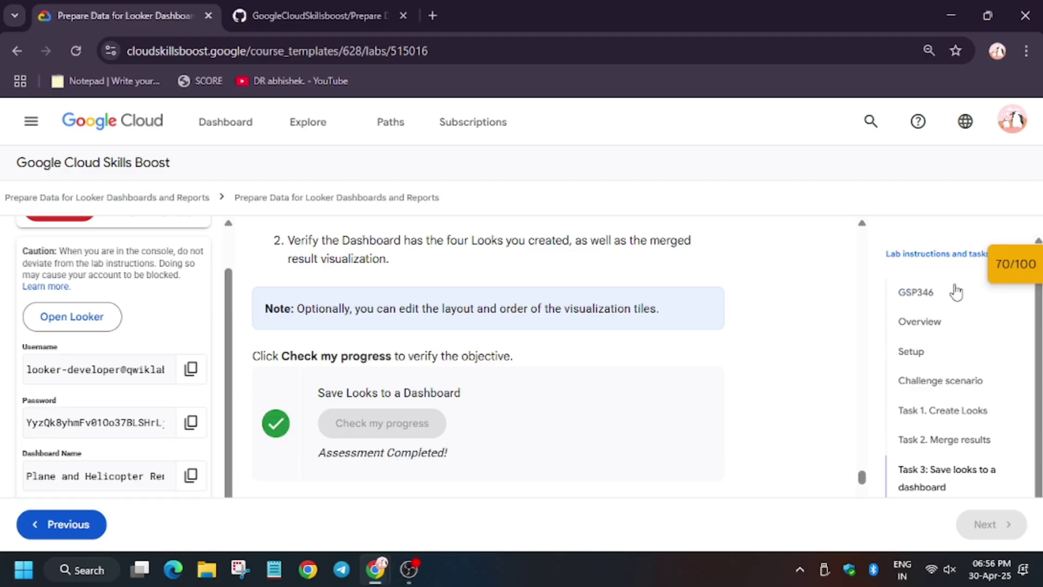
Return to the start of the lab instructions, review the checkpoint scores and reload the lab page to refresh the total.
click(916, 293)
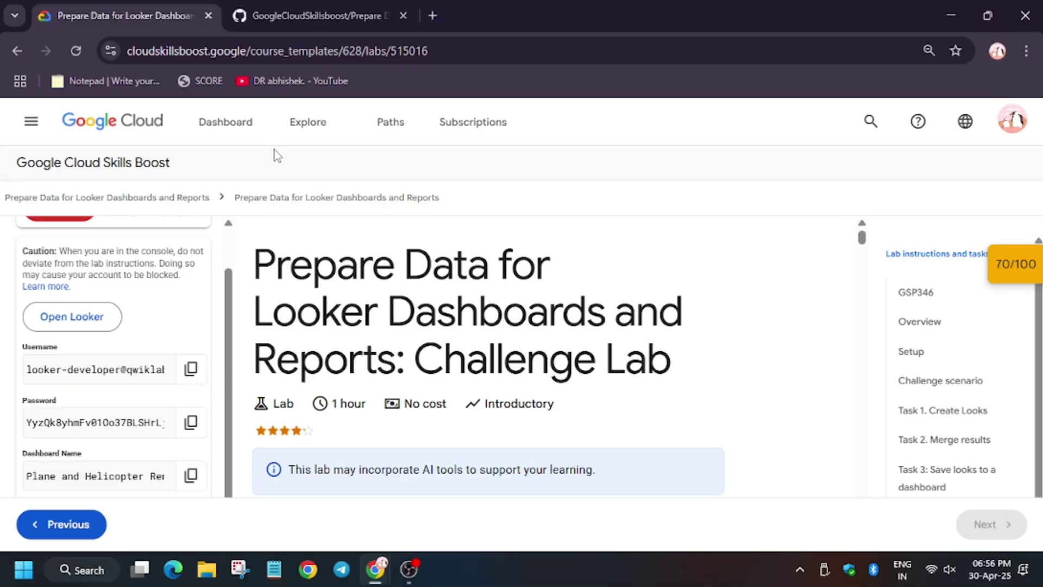
scroll(63, 319, up, 2)
click(1030, 259)
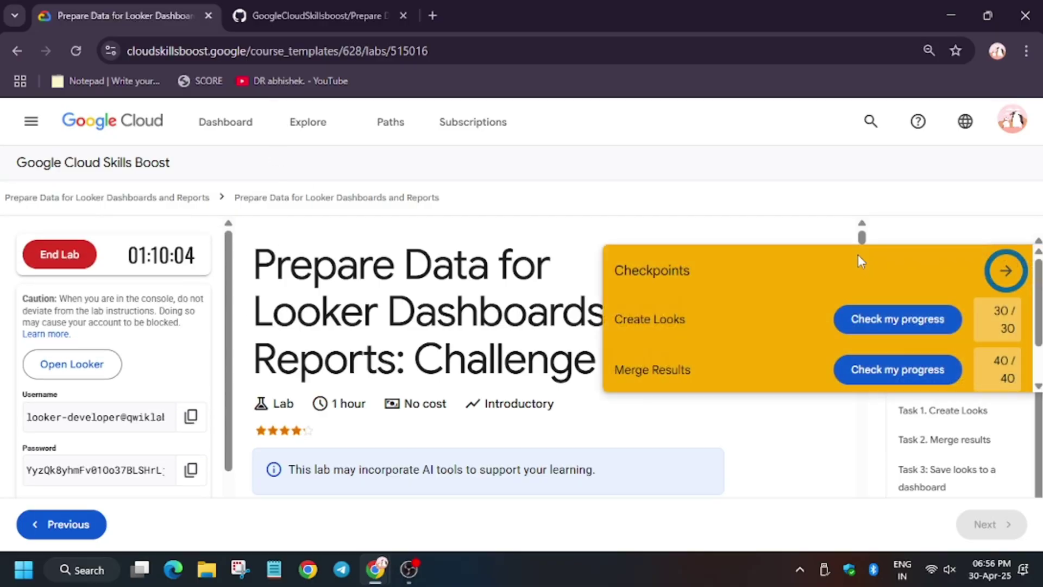
scroll(1005, 271, down, 2)
scroll(1024, 292, up, 2)
click(1024, 292)
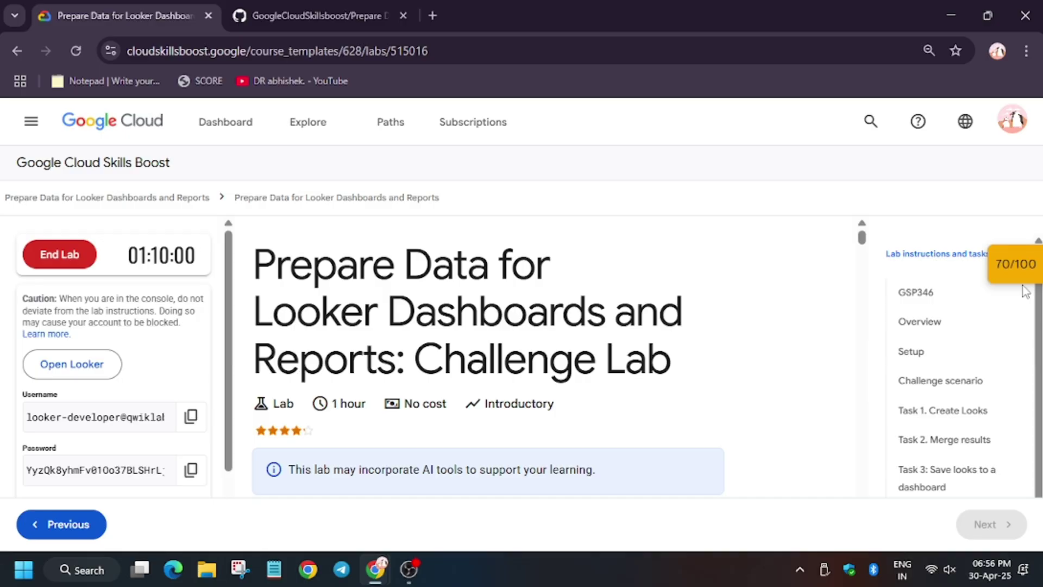
triple_click(609, 305)
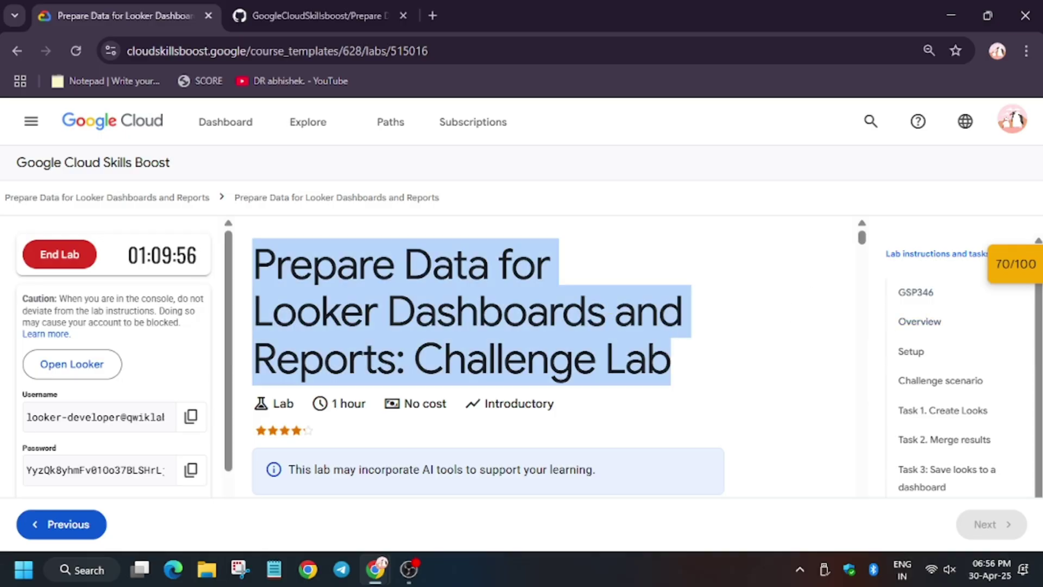
click(81, 60)
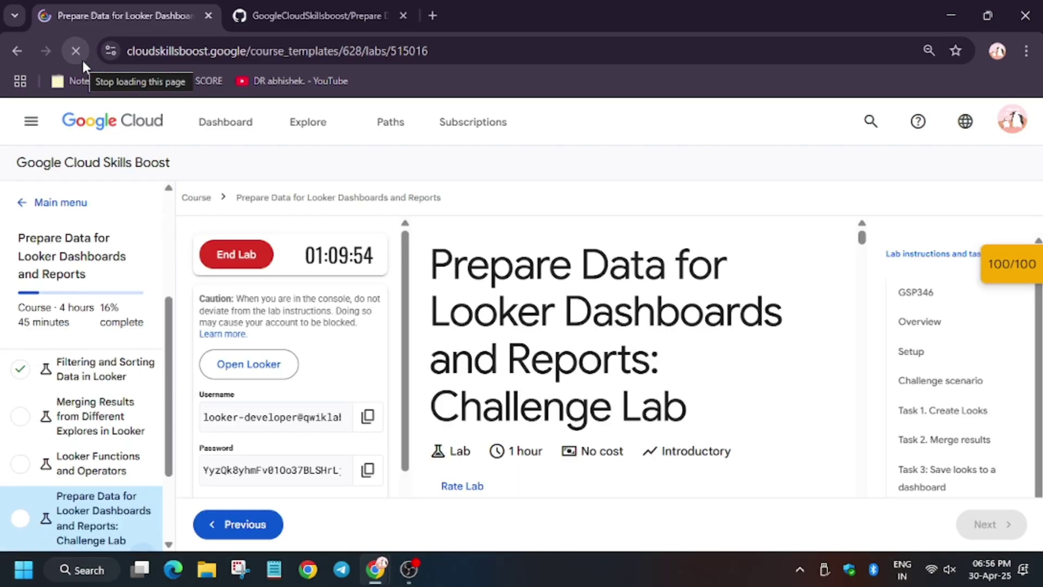
Open the bookmarked YouTube channel in a new tab and show its playlists.
middle_click(328, 79)
click(449, 6)
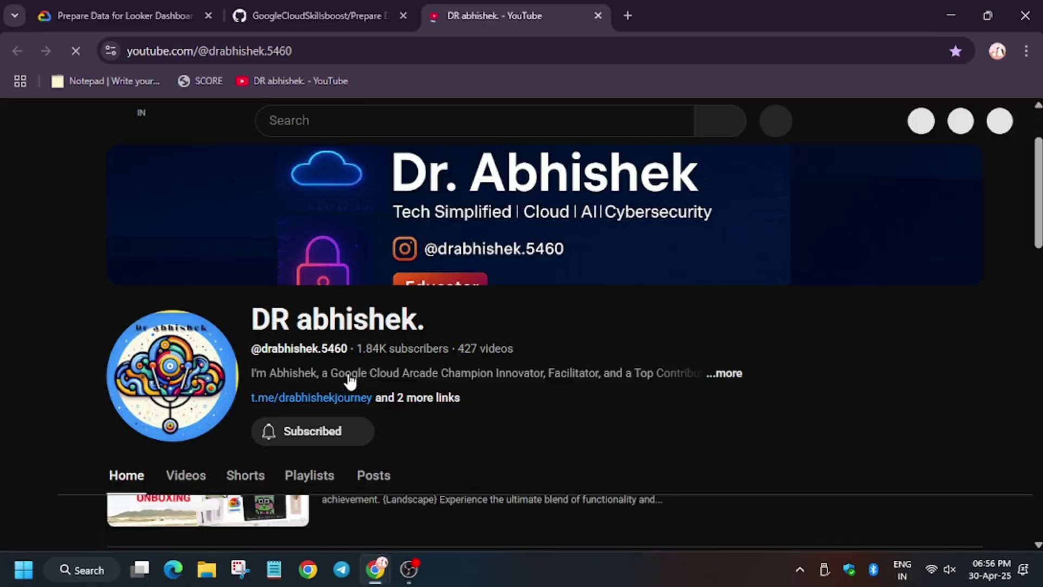
scroll(275, 375, down, 4)
click(326, 228)
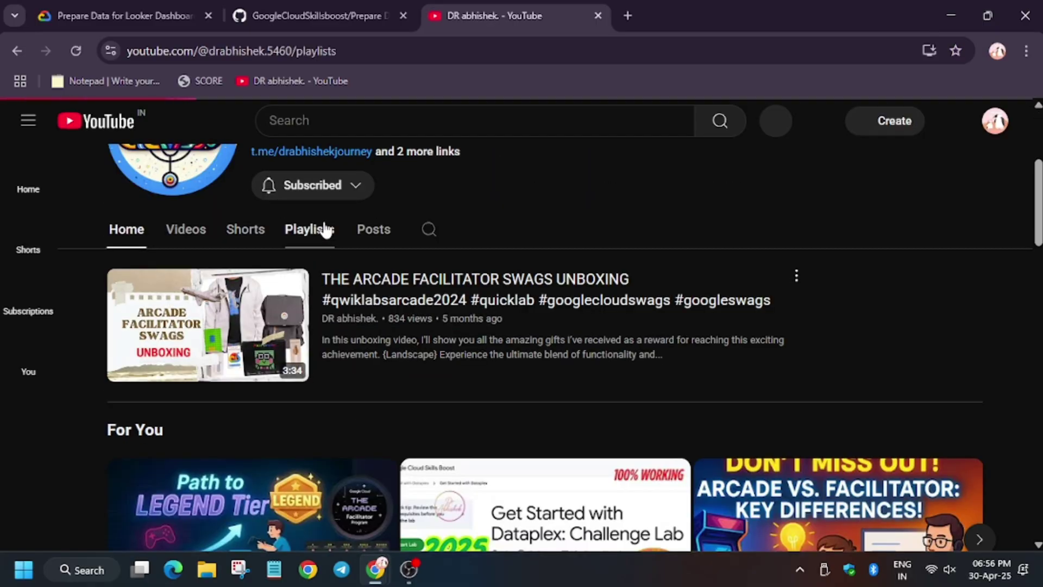